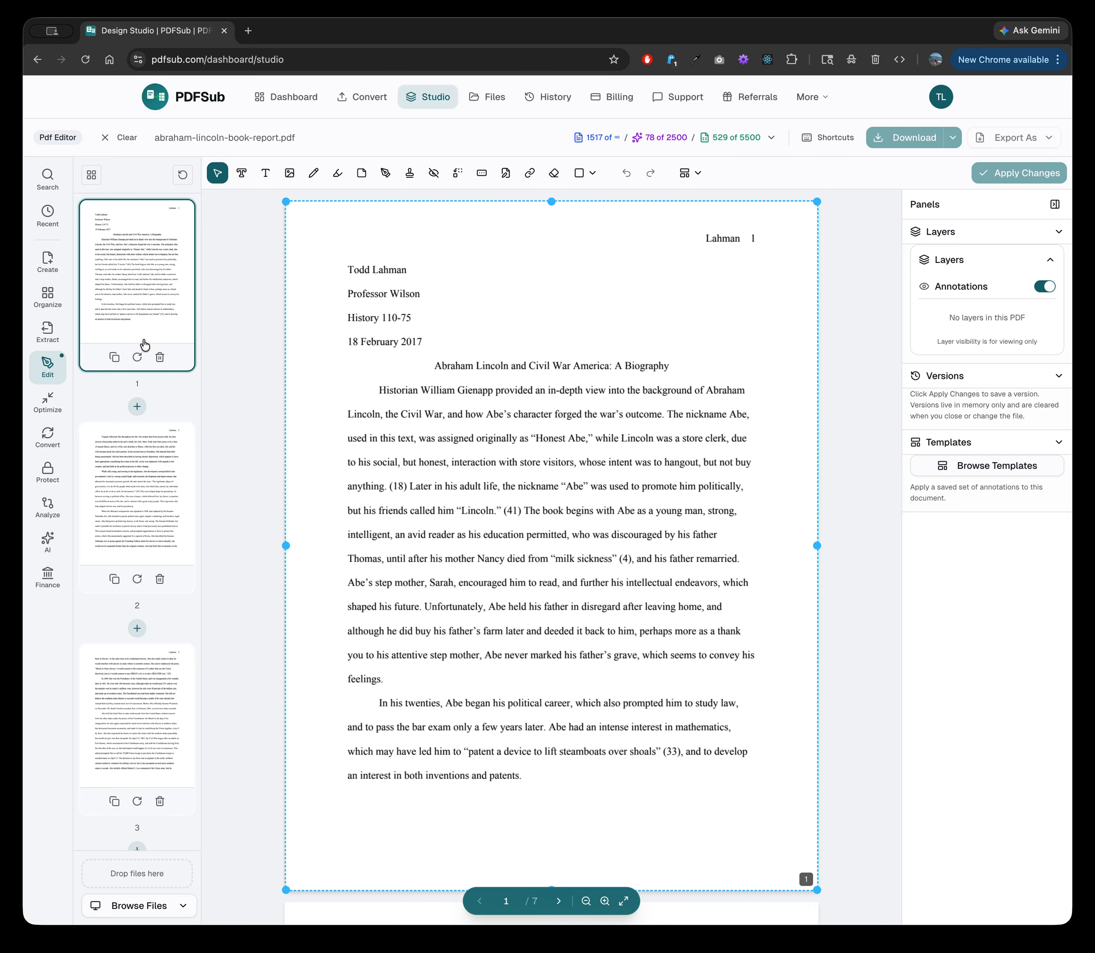
# Step: Browse the report's page thumbnails, view page 3, and return to page 1
pyautogui.scroll(-2, 153, 509)
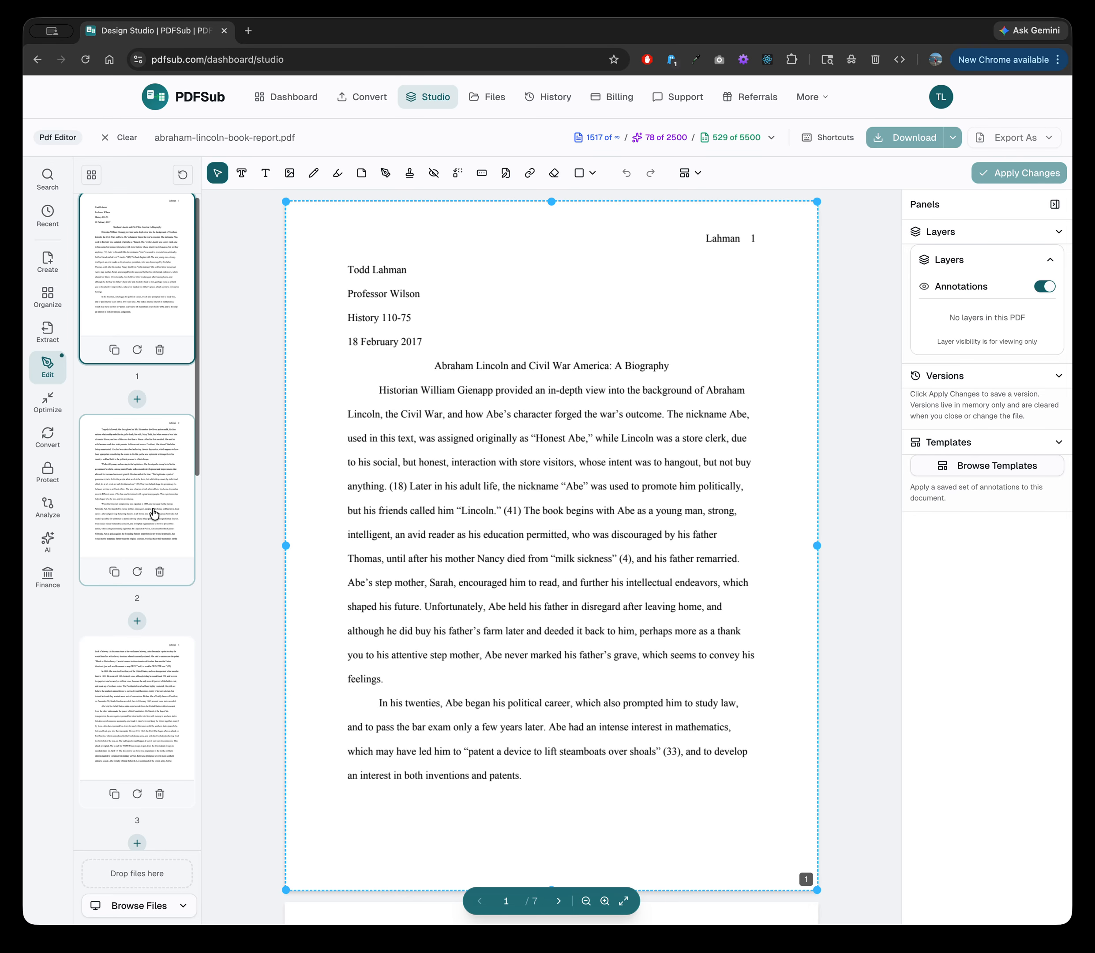
pyautogui.scroll(-6, 154, 513)
pyautogui.click(137, 435)
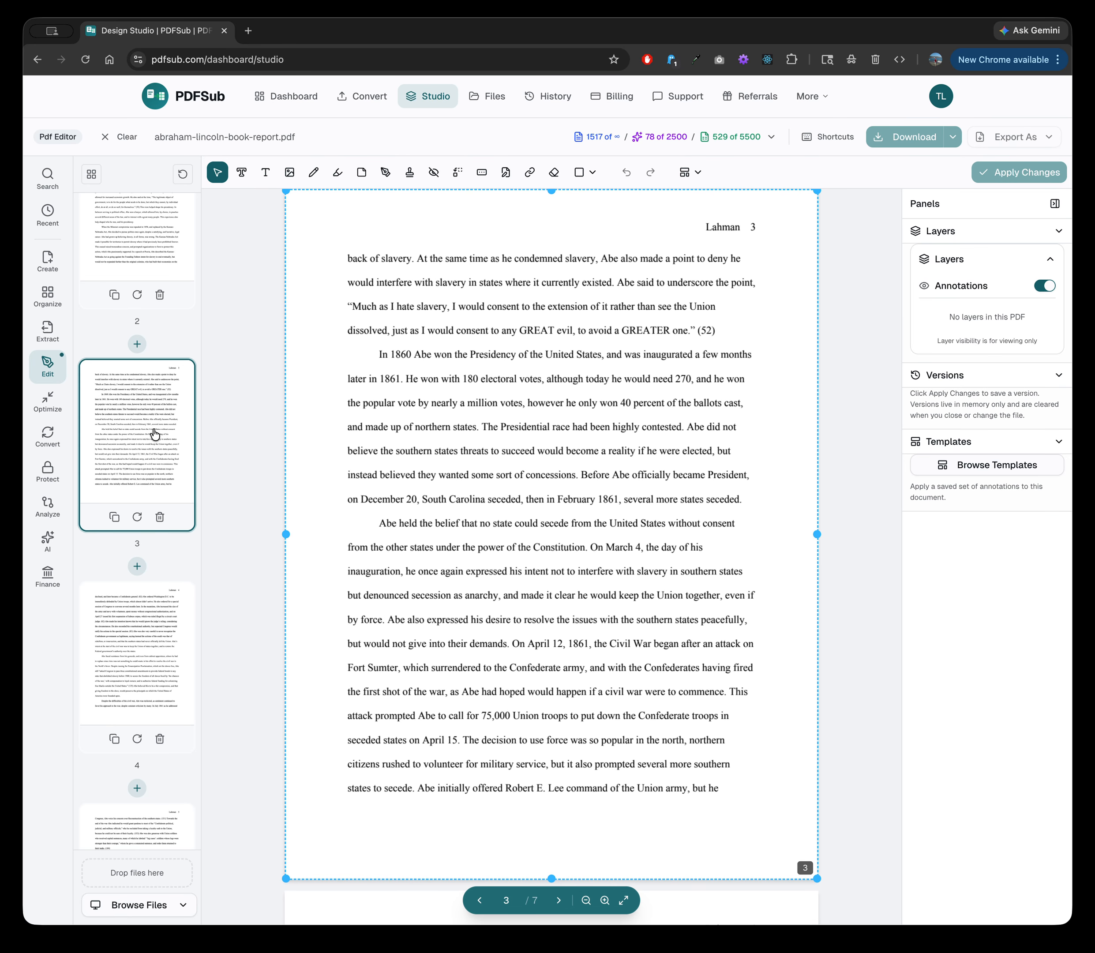
pyautogui.scroll(5, 155, 433)
pyautogui.scroll(2, 154, 433)
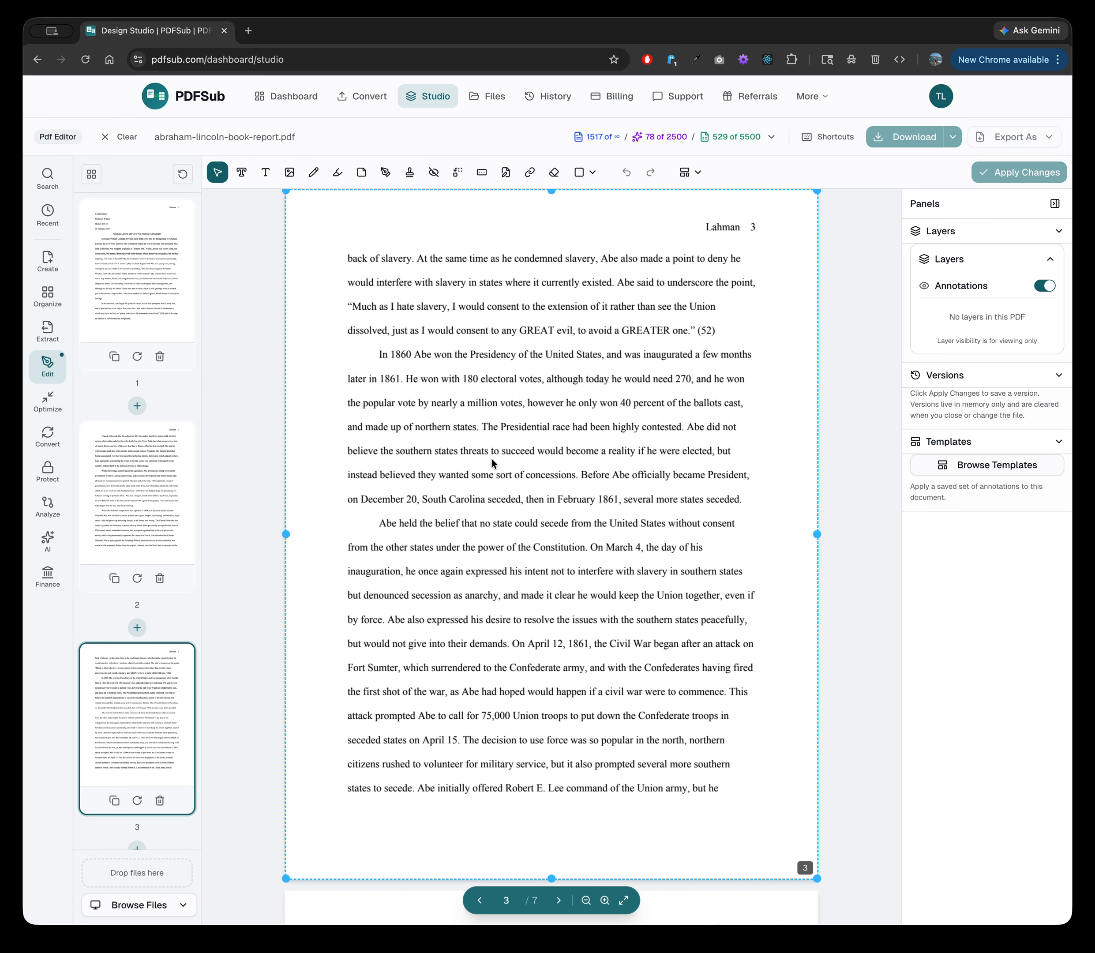
pyautogui.scroll(5, 492, 457)
pyautogui.scroll(8, 491, 457)
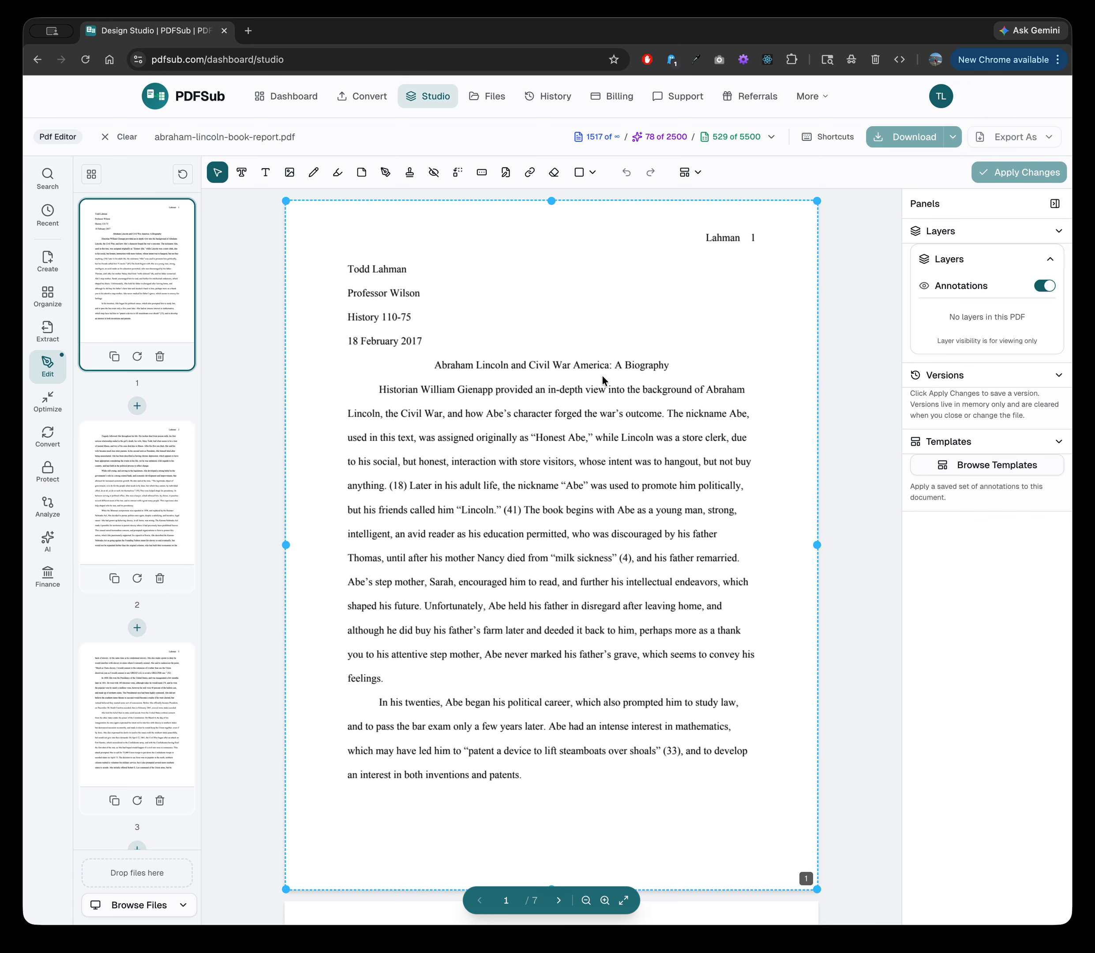
# Step: Draw a diagonal arrow pointing down and to the right across the first paragraph on page 1
pyautogui.click(593, 172)
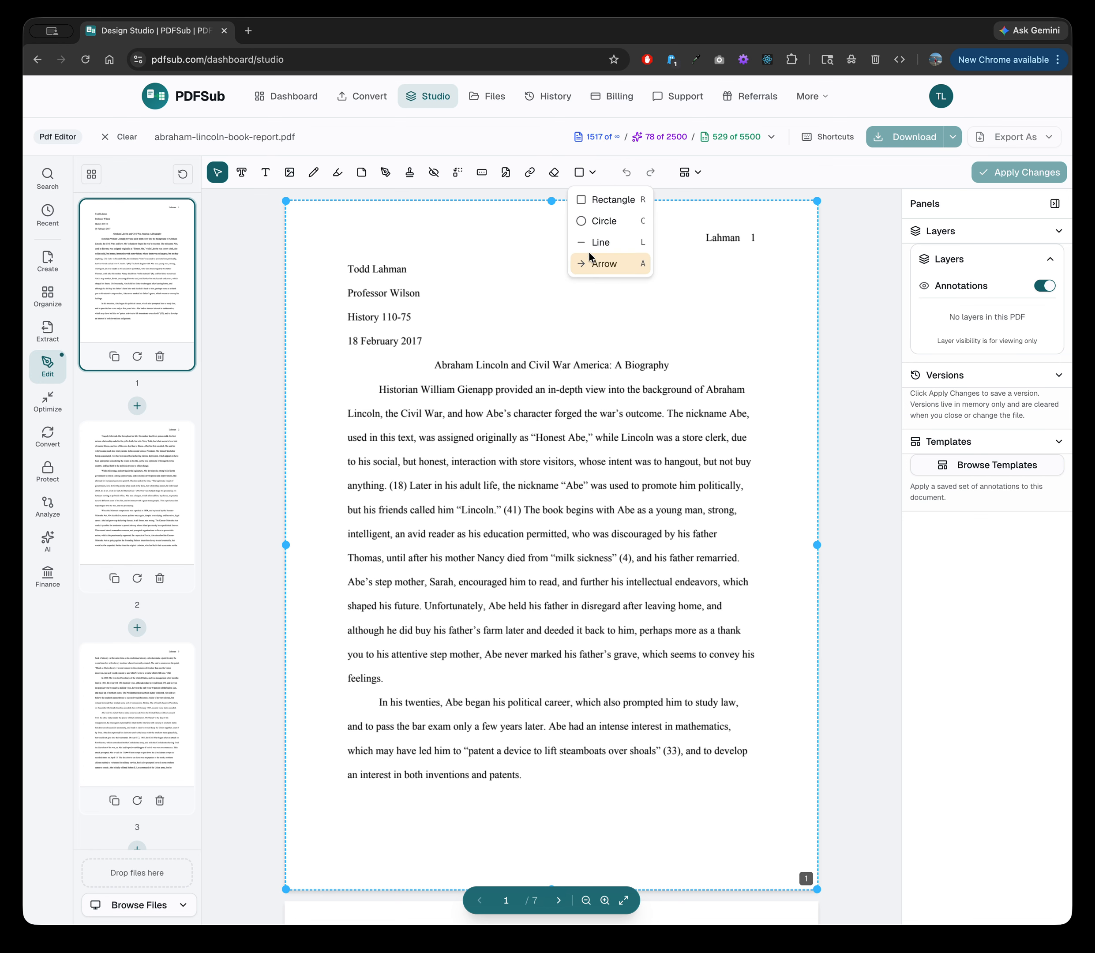
pyautogui.click(596, 263)
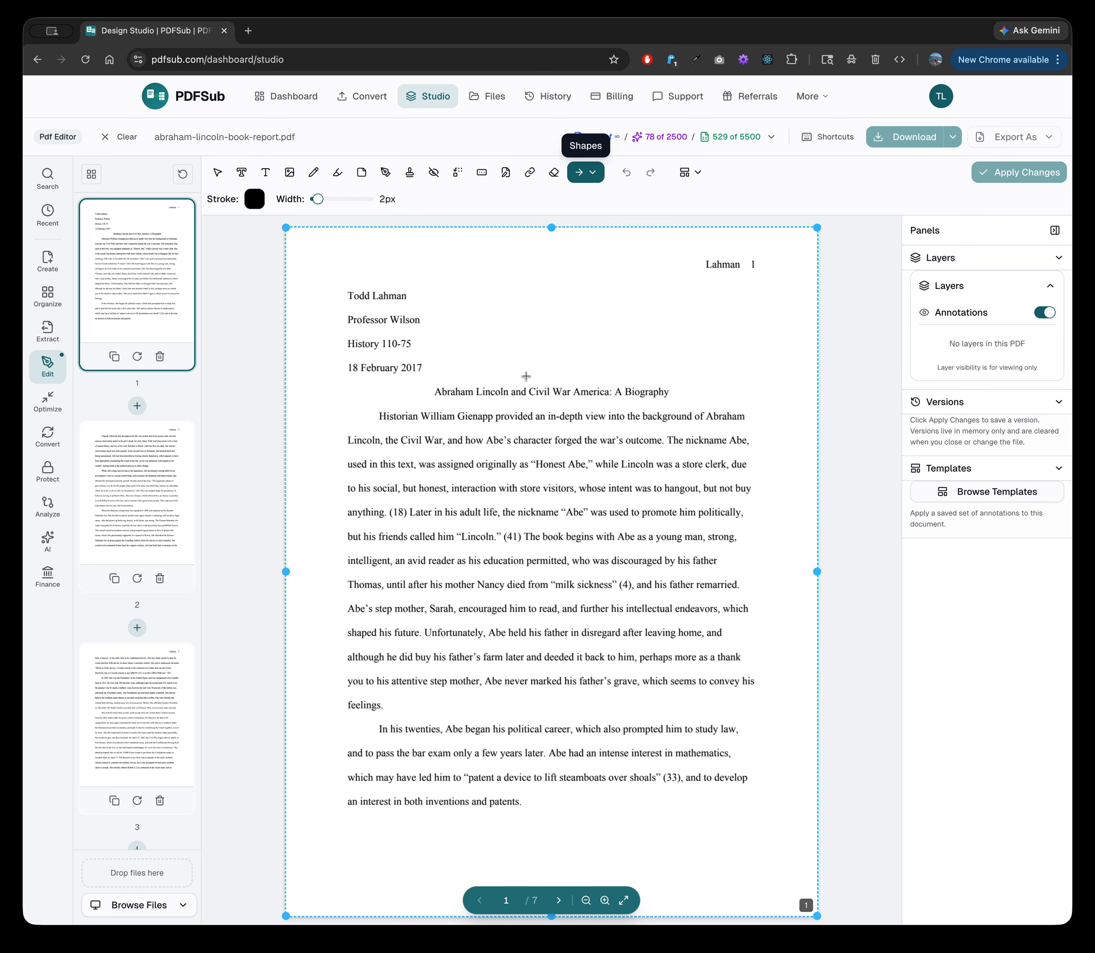
pyautogui.moveTo(451, 426)
pyautogui.mouseDown()
pyautogui.moveTo(596, 525)
pyautogui.moveTo(628, 528)
pyautogui.mouseUp()
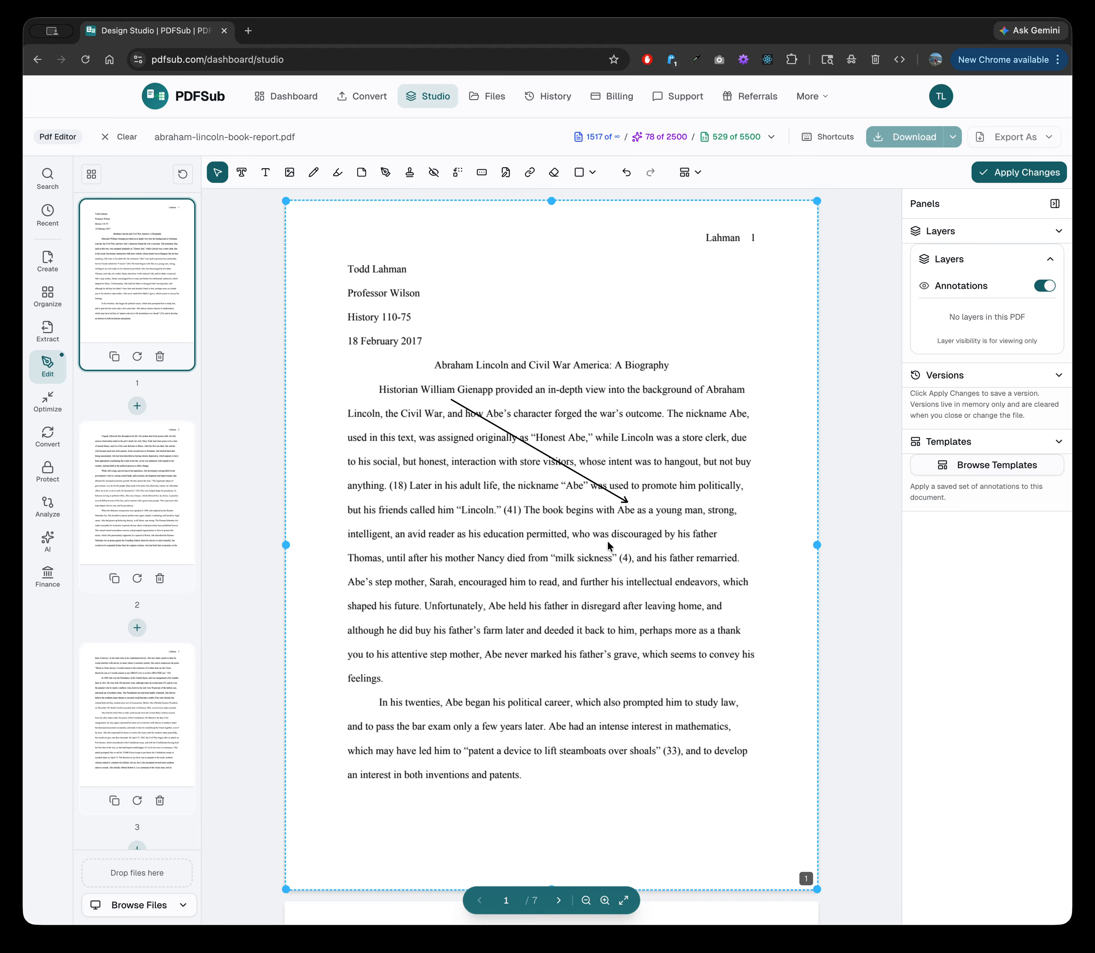
# Step: Set the drawn arrow's stroke width to 8px
pyautogui.click(506, 433)
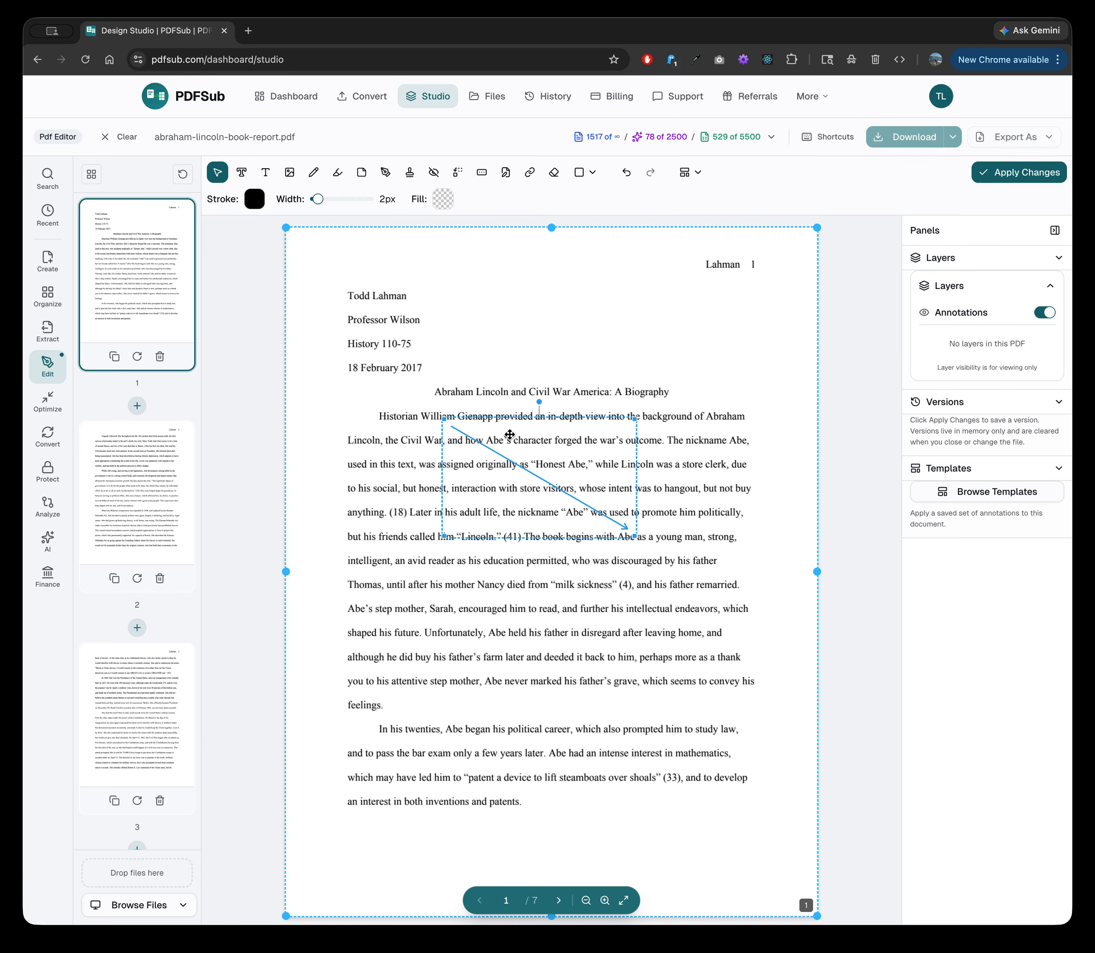
pyautogui.click(256, 201)
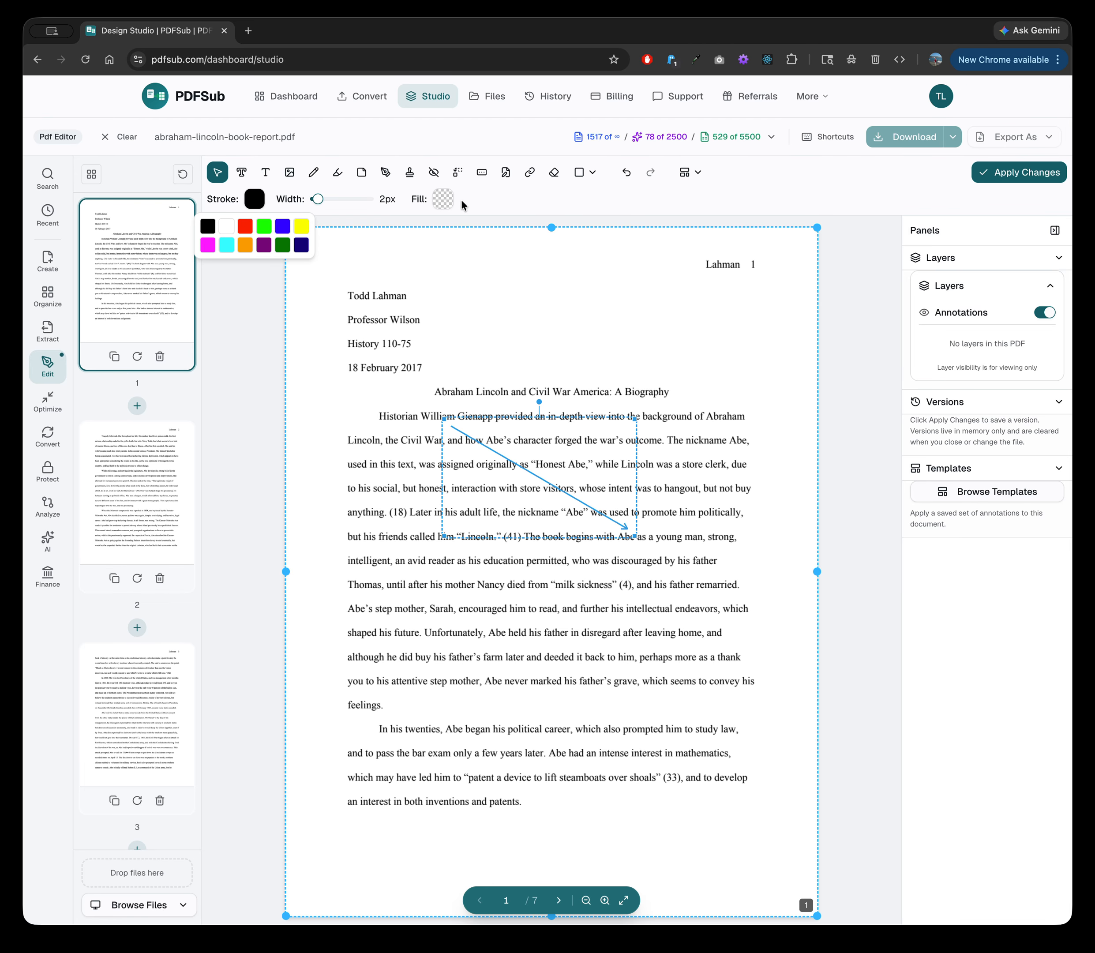
pyautogui.click(487, 202)
pyautogui.click(440, 203)
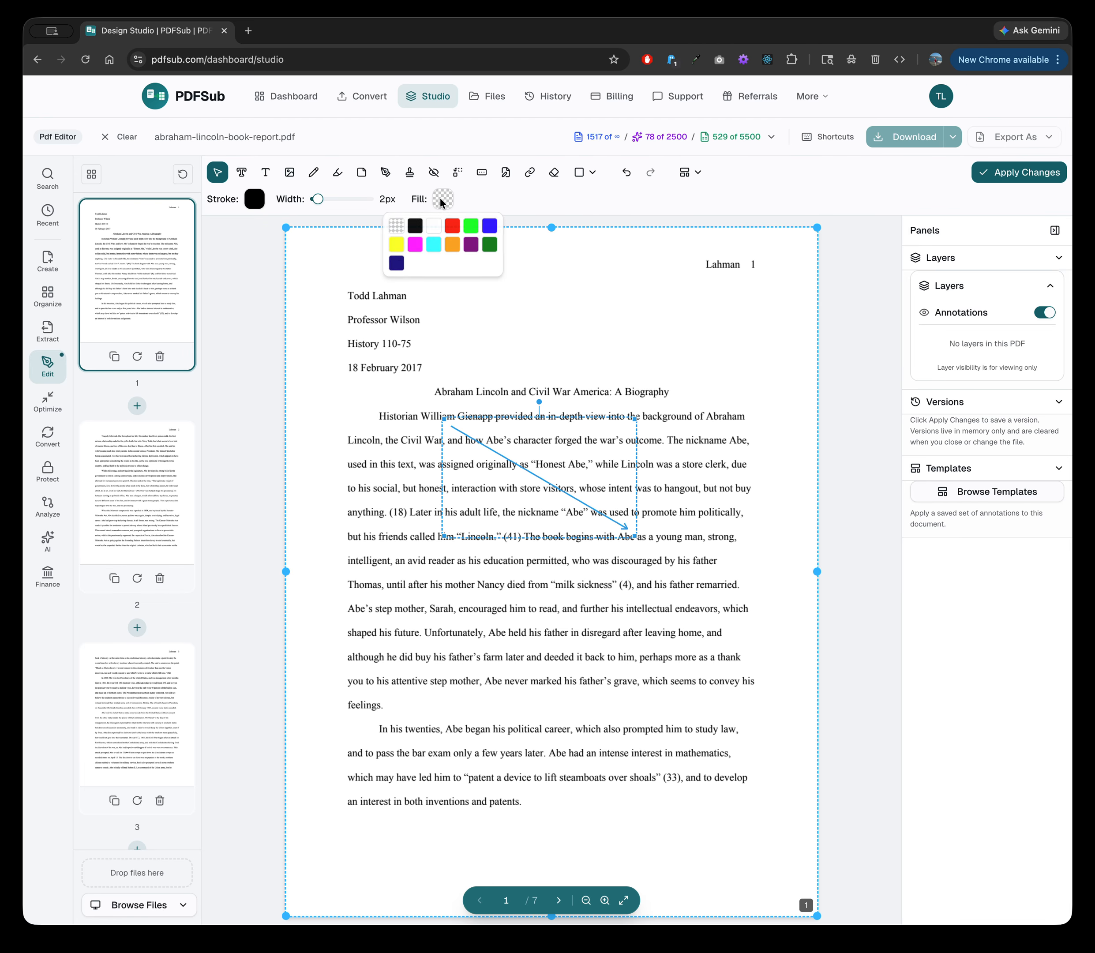
pyautogui.click(488, 202)
pyautogui.moveTo(316, 200); pyautogui.dragTo(335, 199)
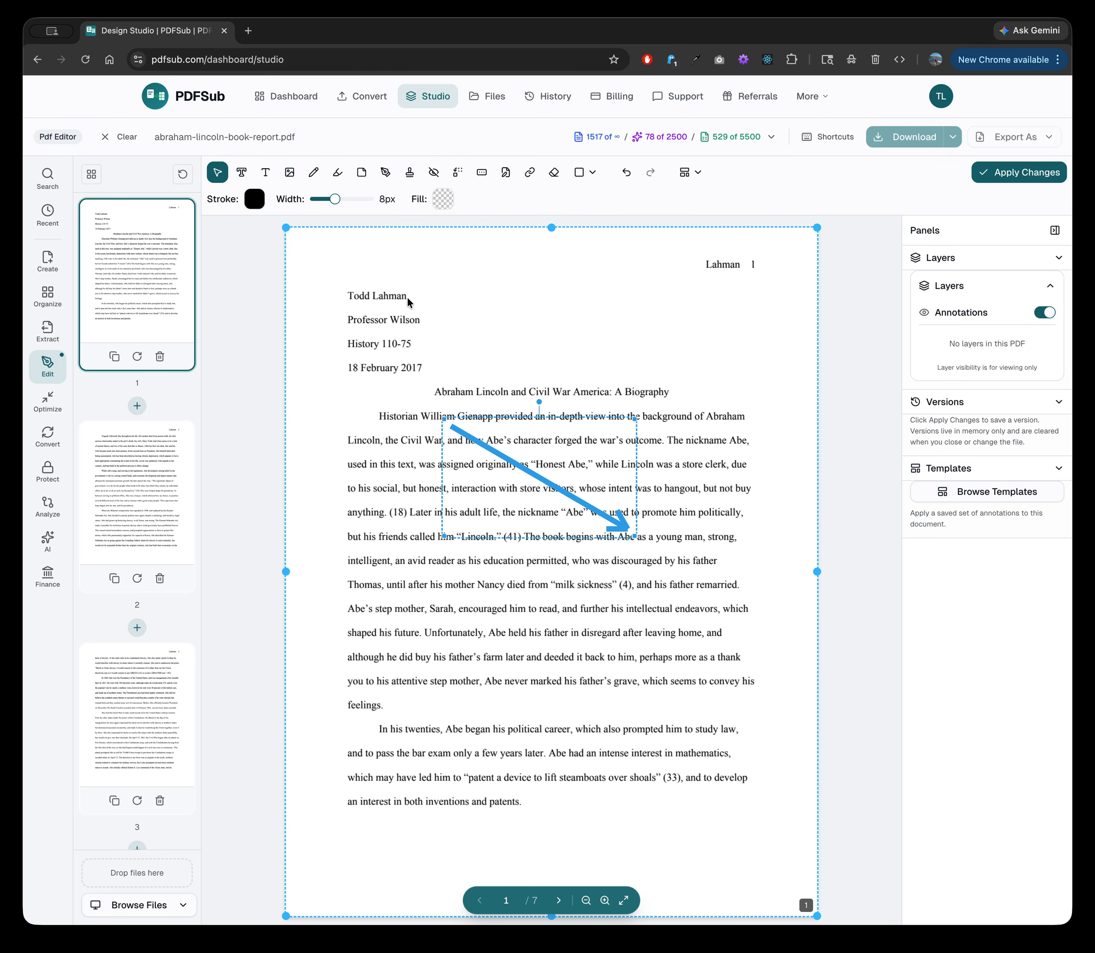
# Step: Rotate the arrow counterclockwise so it points up and to the right, and move it up toward the report title
pyautogui.moveTo(535, 399)
pyautogui.mouseDown()
pyautogui.moveTo(472, 375)
pyautogui.moveTo(460, 391)
pyautogui.moveTo(466, 421)
pyautogui.mouseUp()
pyautogui.click(648, 480)
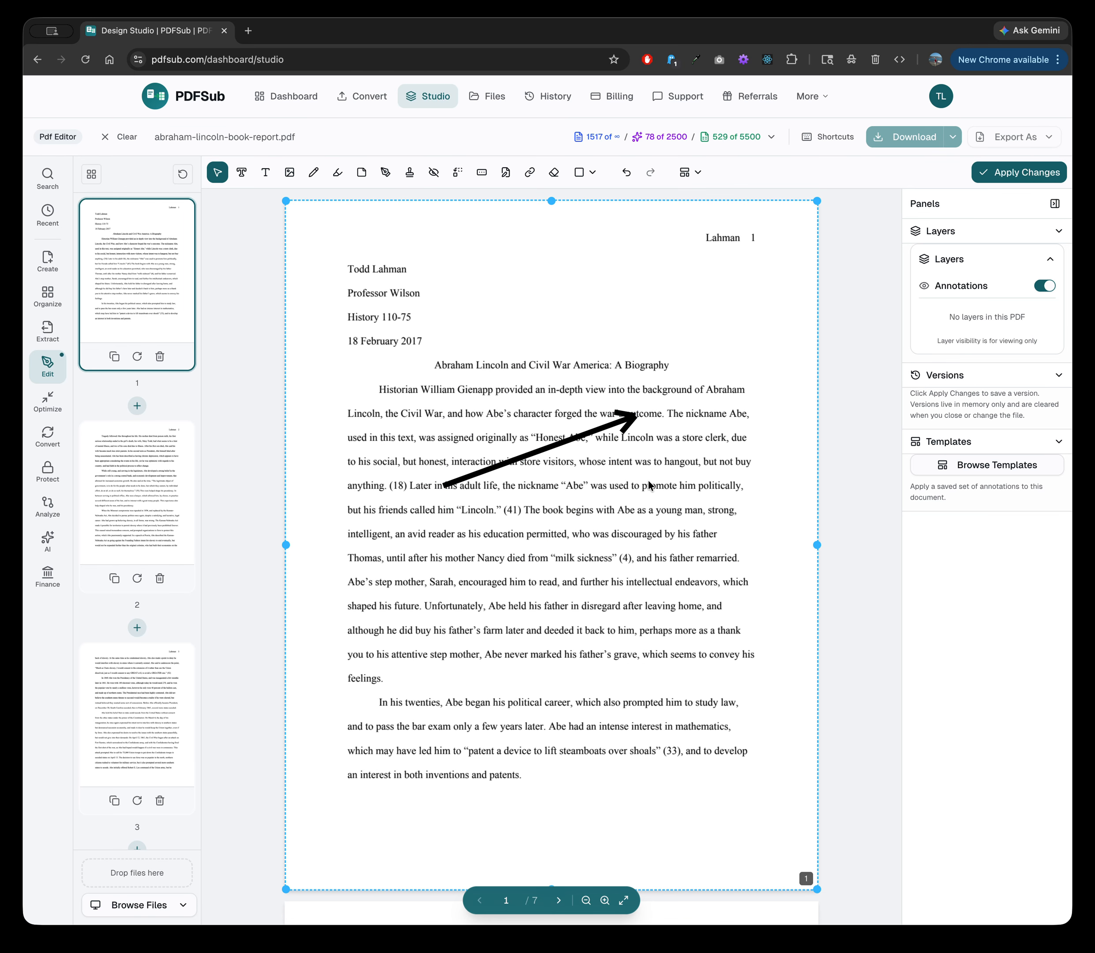
pyautogui.click(593, 424)
pyautogui.moveTo(593, 424); pyautogui.dragTo(555, 403)
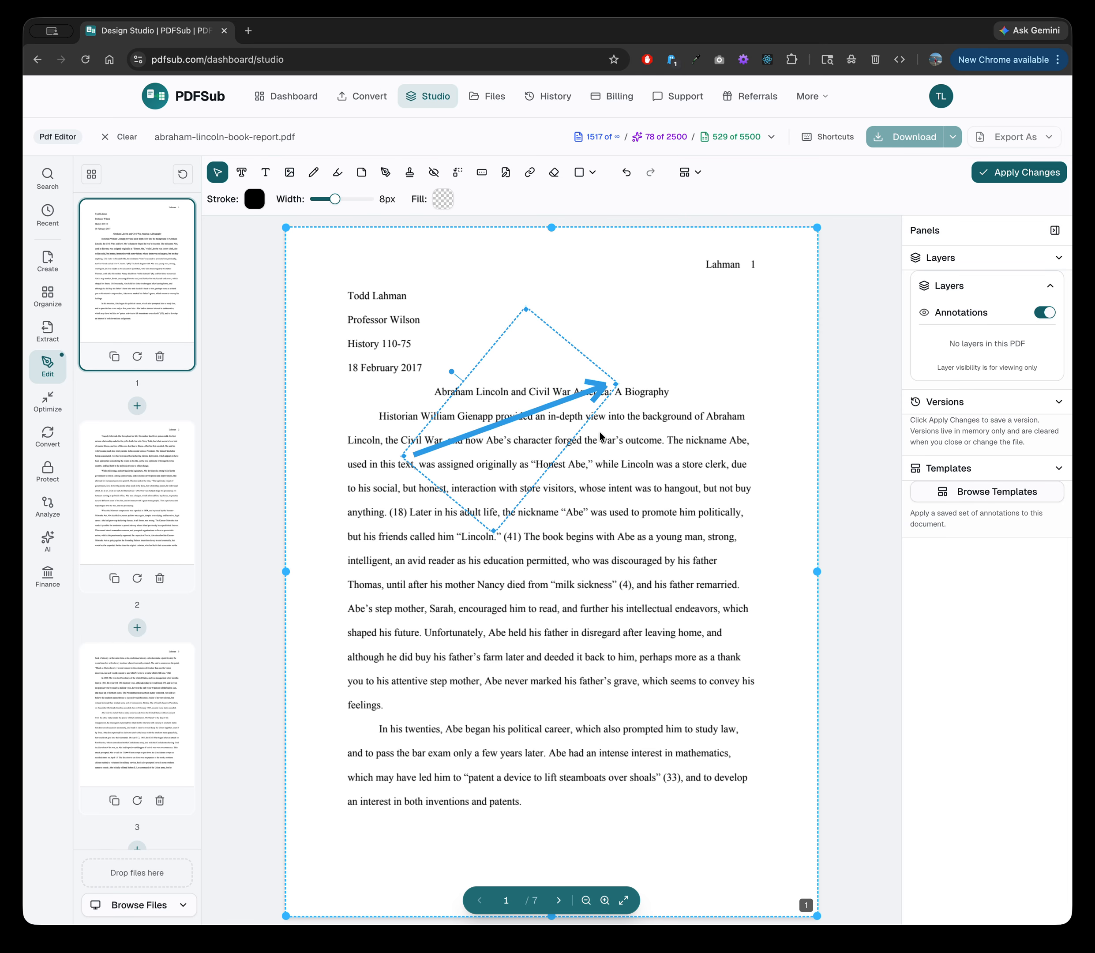
# Step: Delete the arrow from page 1
pyautogui.rightClick(555, 403)
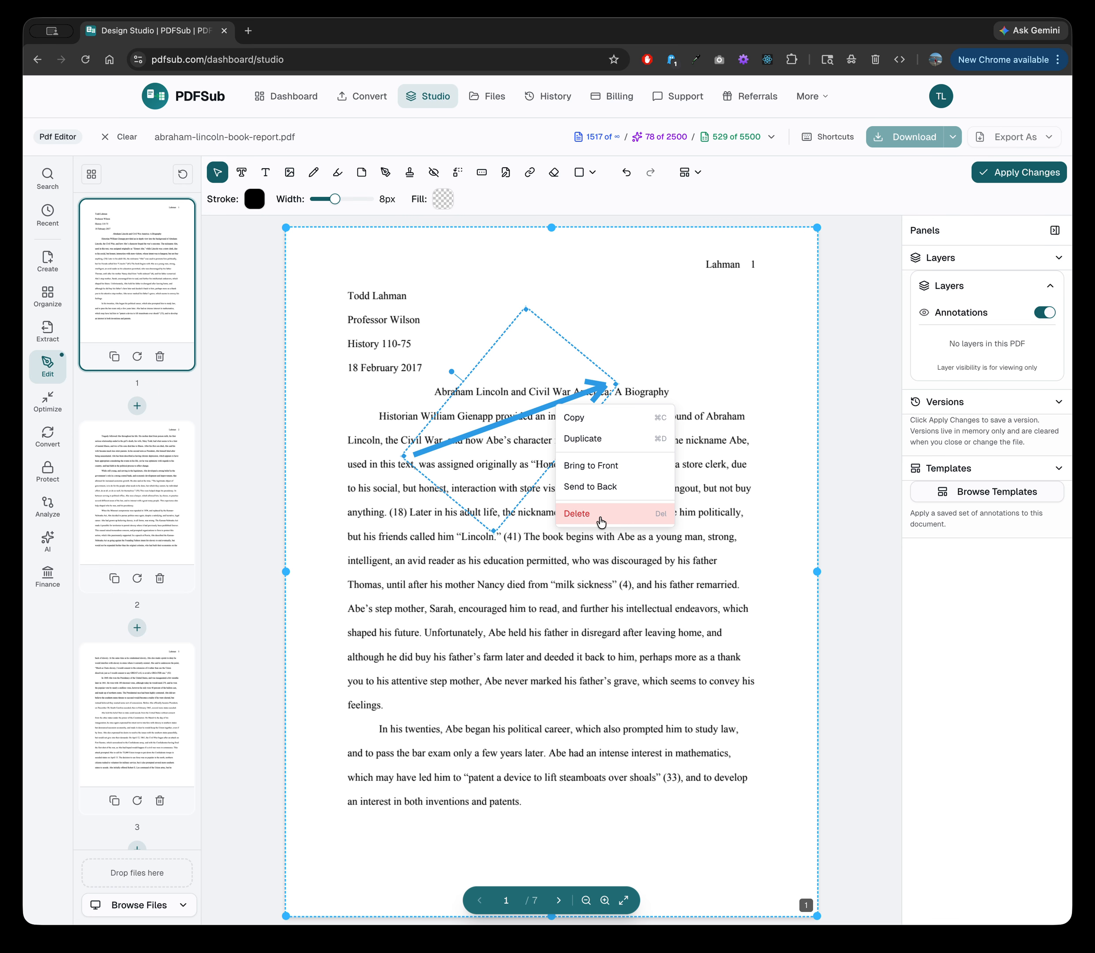
pyautogui.click(599, 517)
pyautogui.click(590, 172)
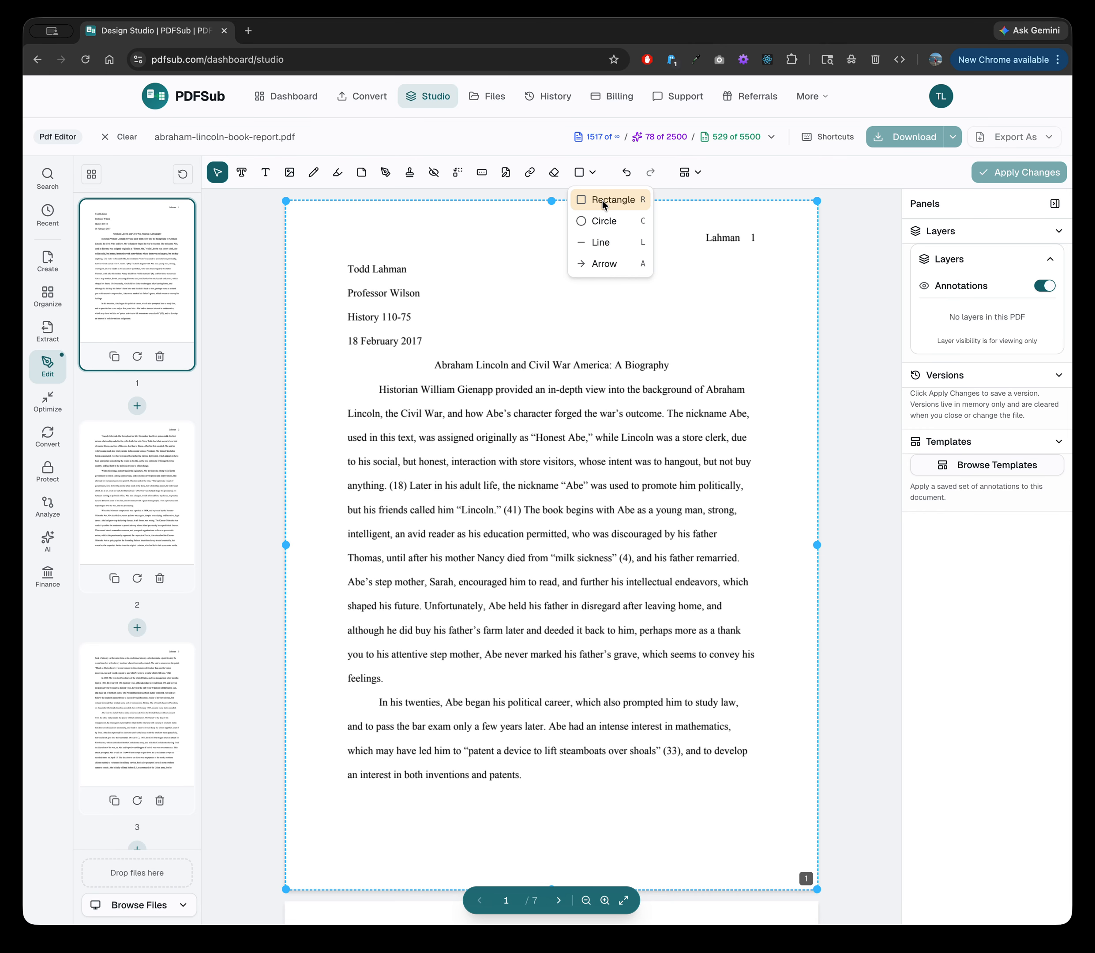
pyautogui.click(759, 172)
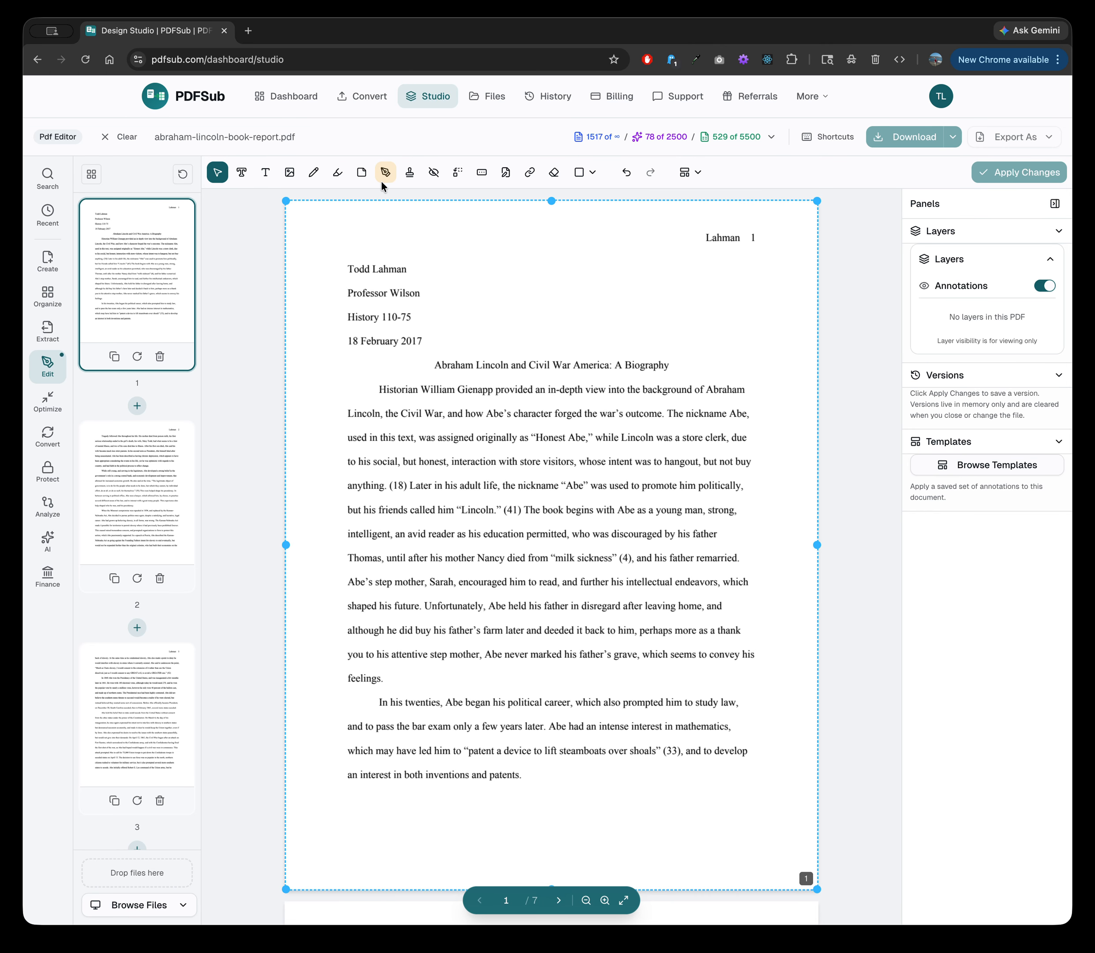
# Step: Draw two red freehand pen strokes over the title and first paragraph, a curve at 3px and a thick stroke at 27px
pyautogui.click(313, 173)
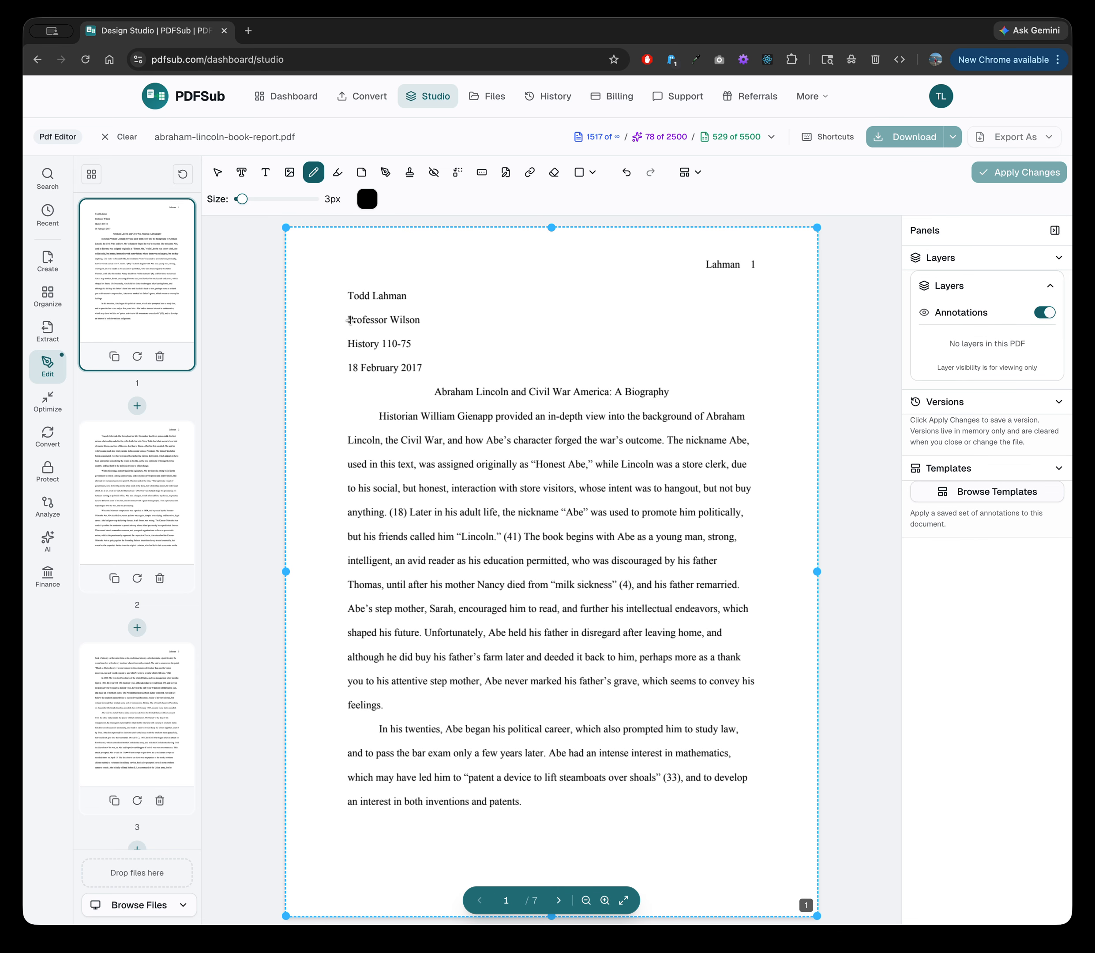
pyautogui.click(367, 203)
pyautogui.click(357, 225)
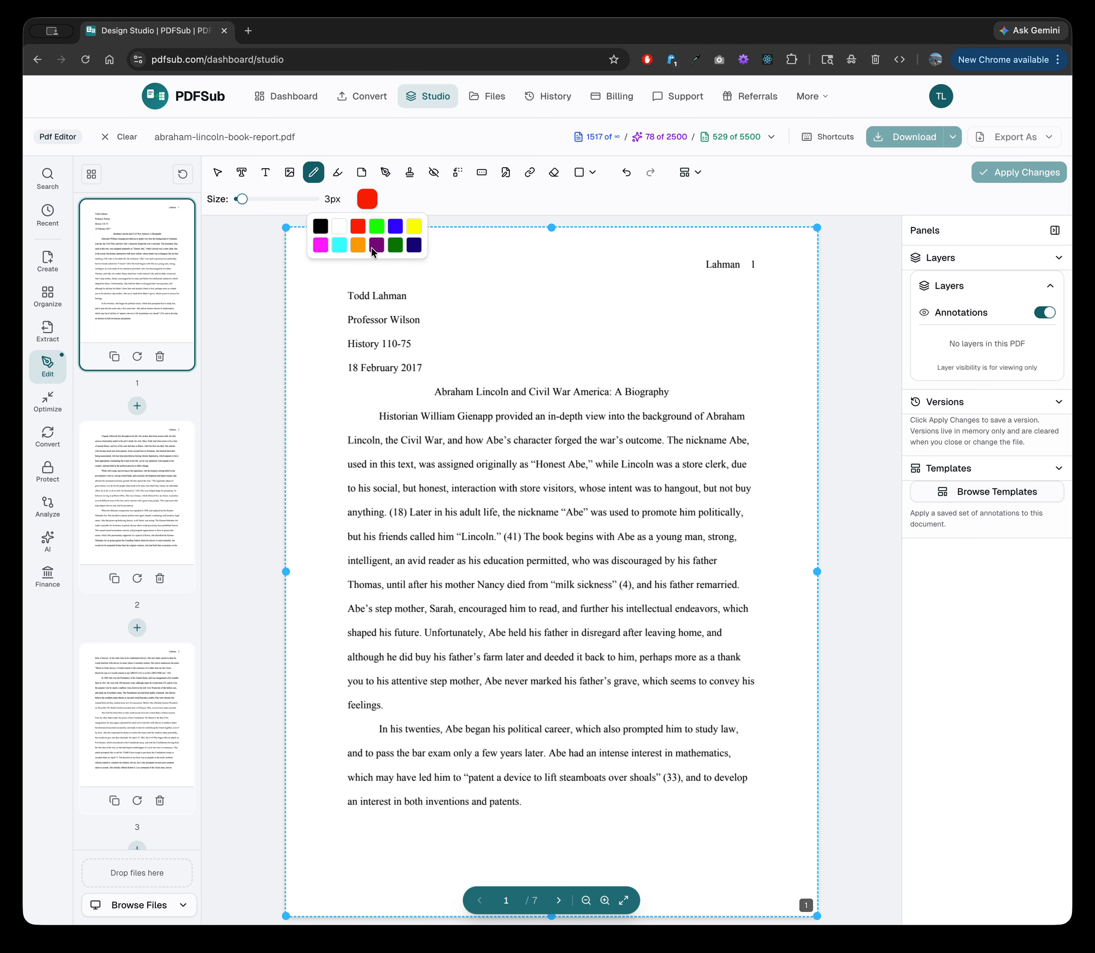
pyautogui.moveTo(455, 425)
pyautogui.mouseDown()
pyautogui.moveTo(593, 398)
pyautogui.moveTo(650, 478)
pyautogui.mouseUp()
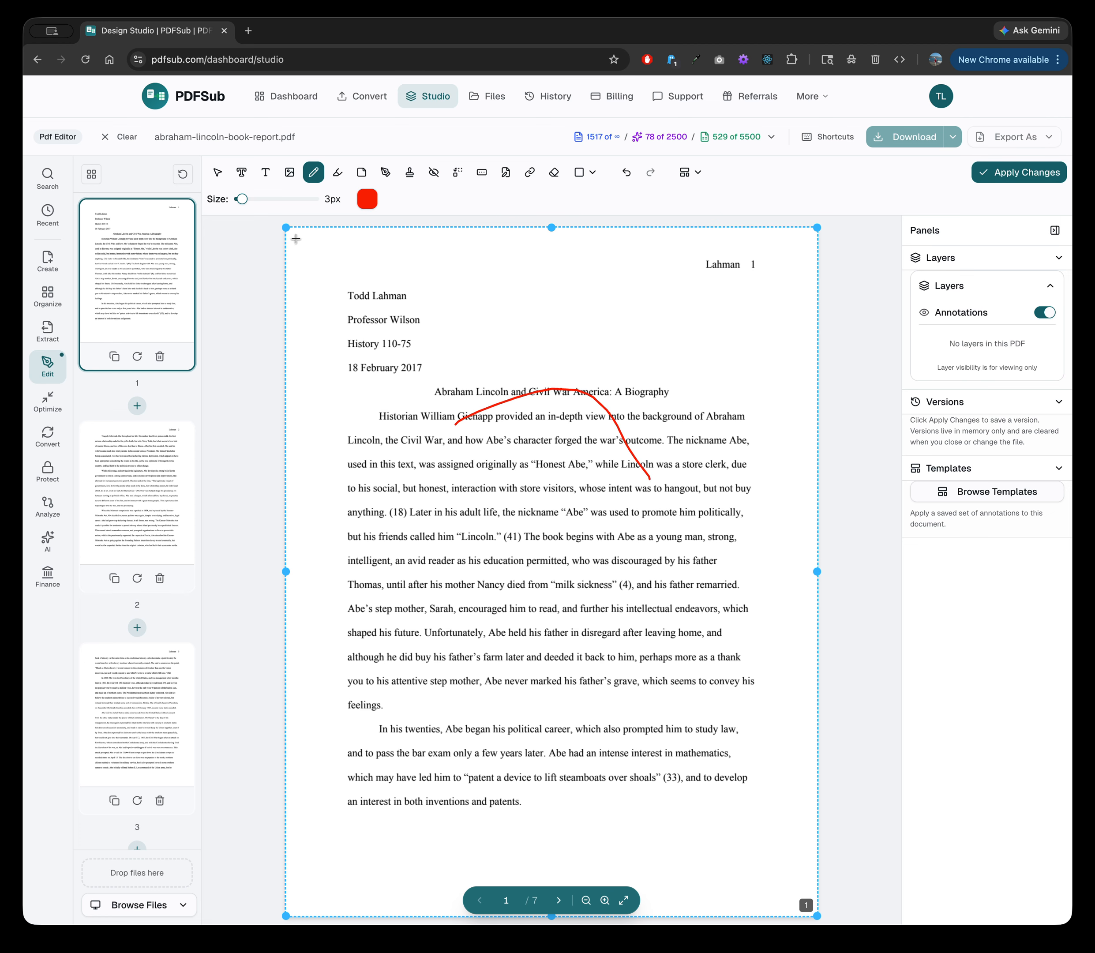
pyautogui.moveTo(242, 199); pyautogui.dragTo(278, 199)
pyautogui.moveTo(473, 349); pyautogui.dragTo(551, 454)
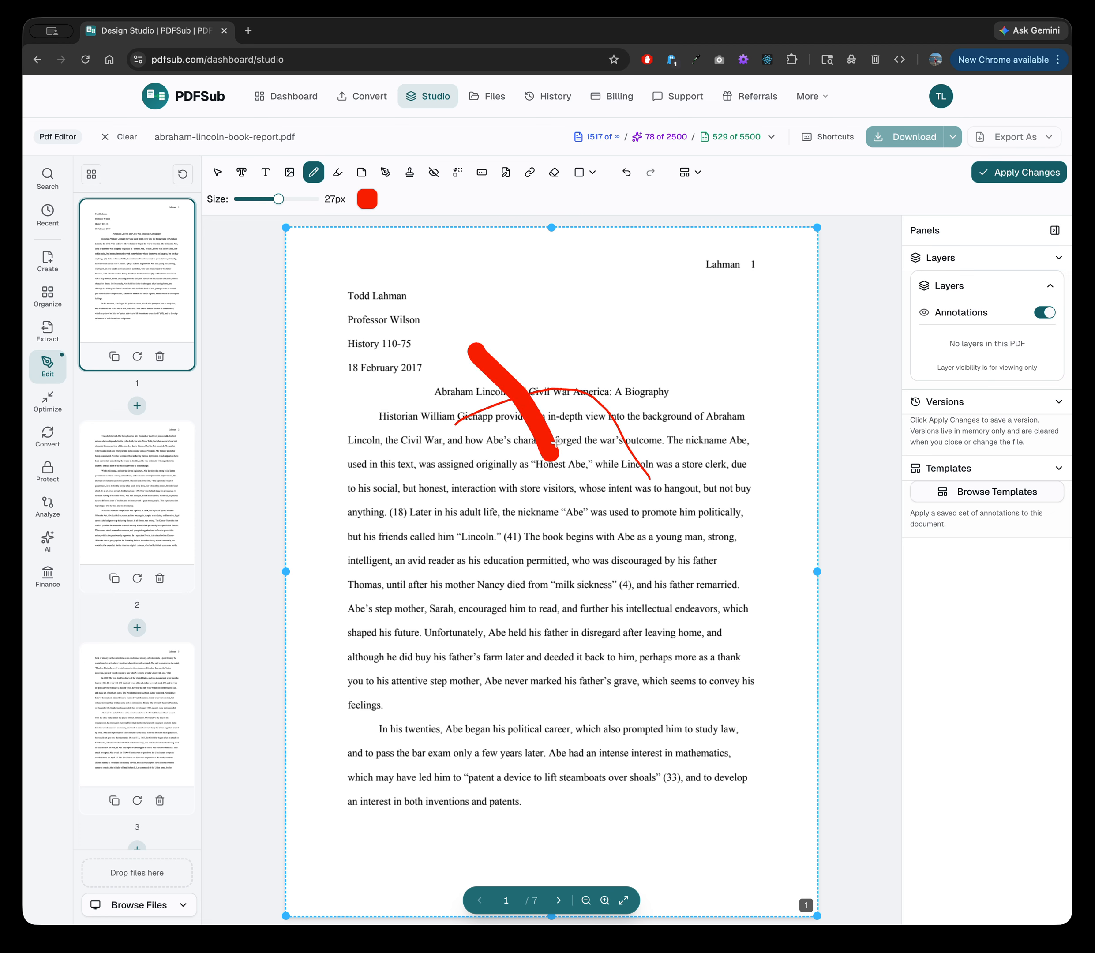
# Step: Erase parts of both red pen strokes with the 27px eraser
pyautogui.click(554, 174)
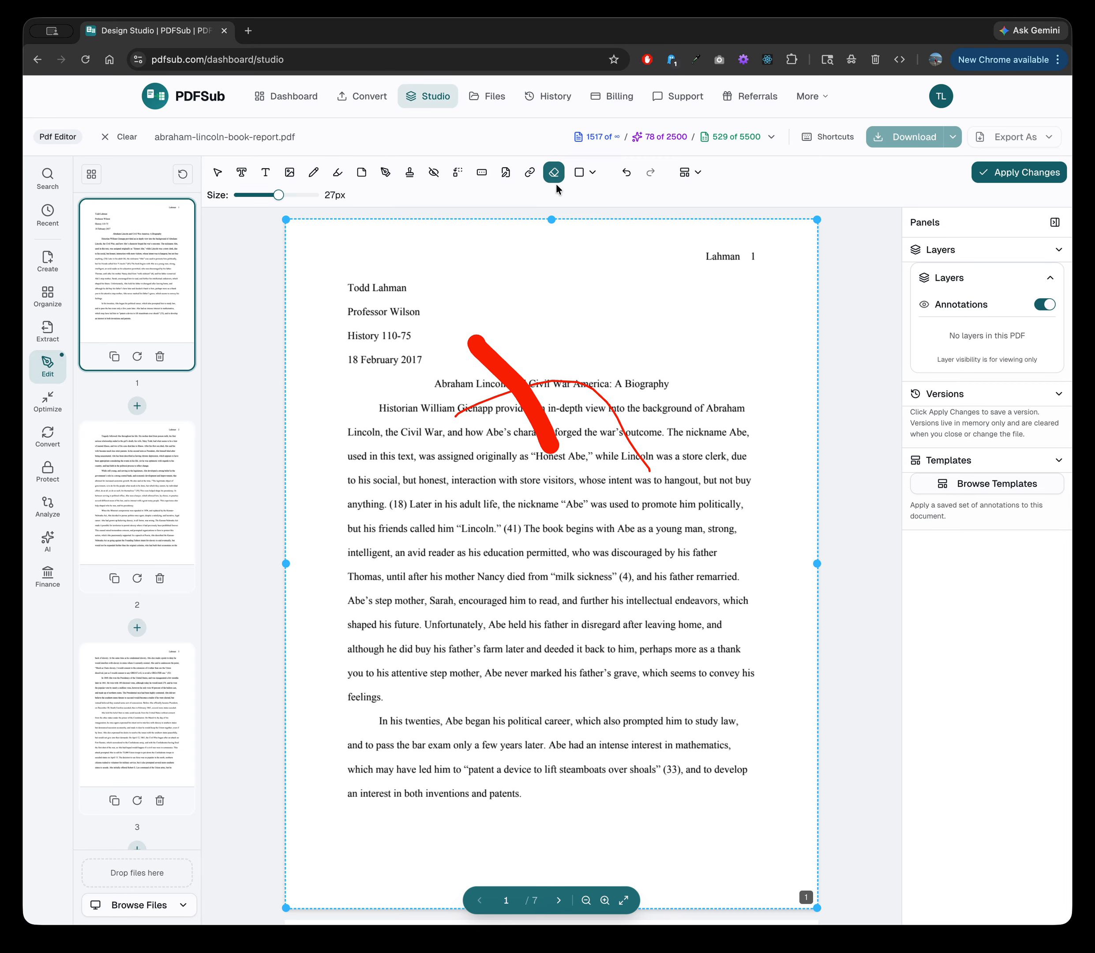
pyautogui.moveTo(533, 372)
pyautogui.mouseDown()
pyautogui.moveTo(479, 390)
pyautogui.moveTo(474, 313)
pyautogui.moveTo(489, 270)
pyautogui.moveTo(466, 344)
pyautogui.moveTo(490, 335)
pyautogui.mouseUp()
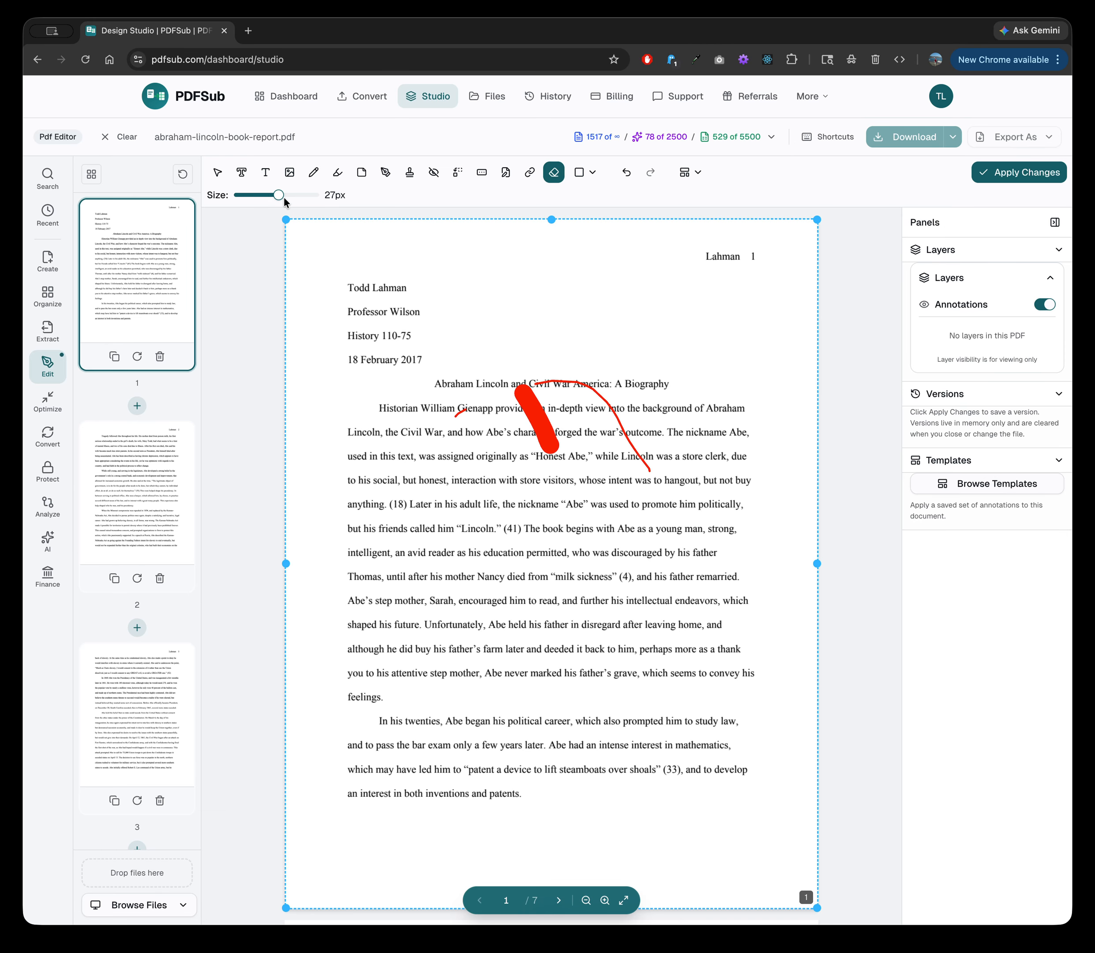
# Step: Undo the erasing and both red pen strokes, trying one redo along the way, and return to the selection tool
pyautogui.click(627, 172)
pyautogui.click(626, 173)
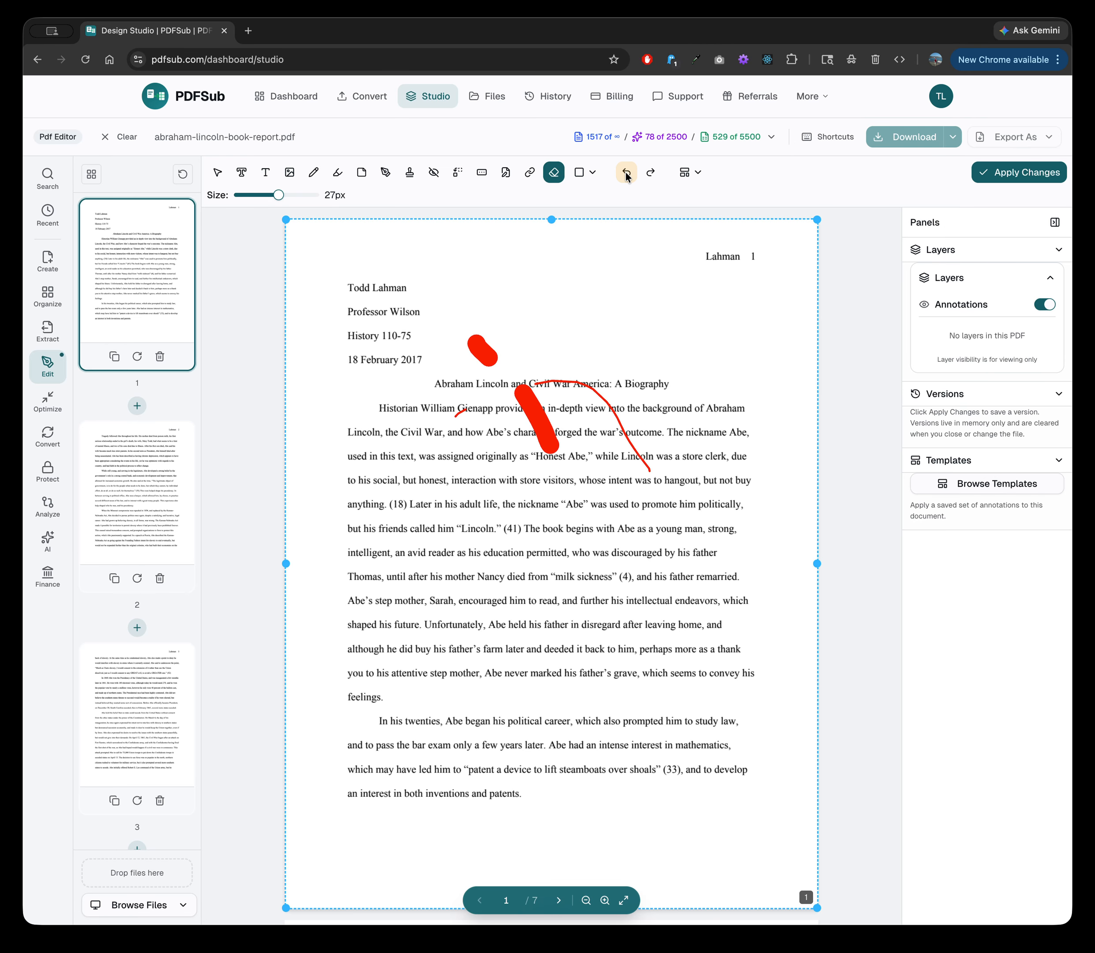
pyautogui.click(626, 172)
pyautogui.click(651, 173)
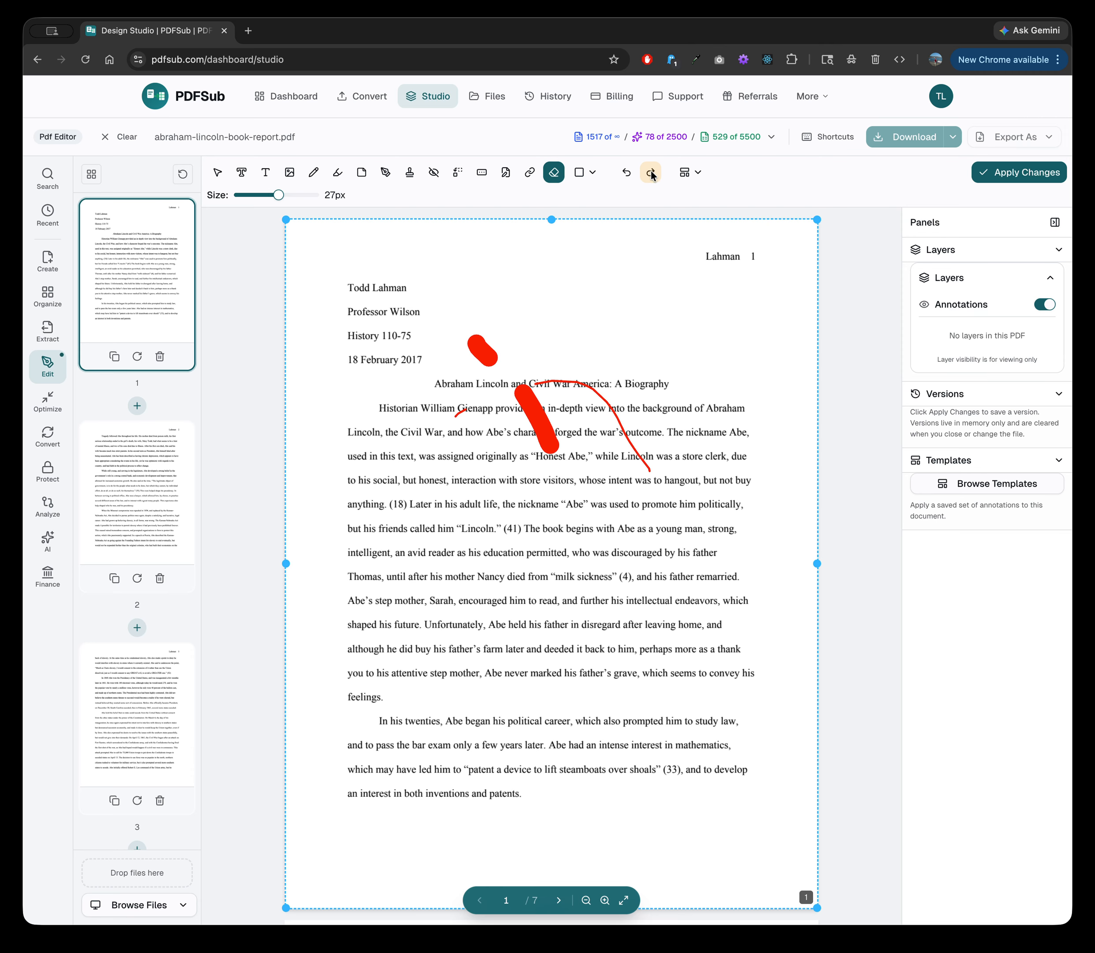
pyautogui.click(626, 172)
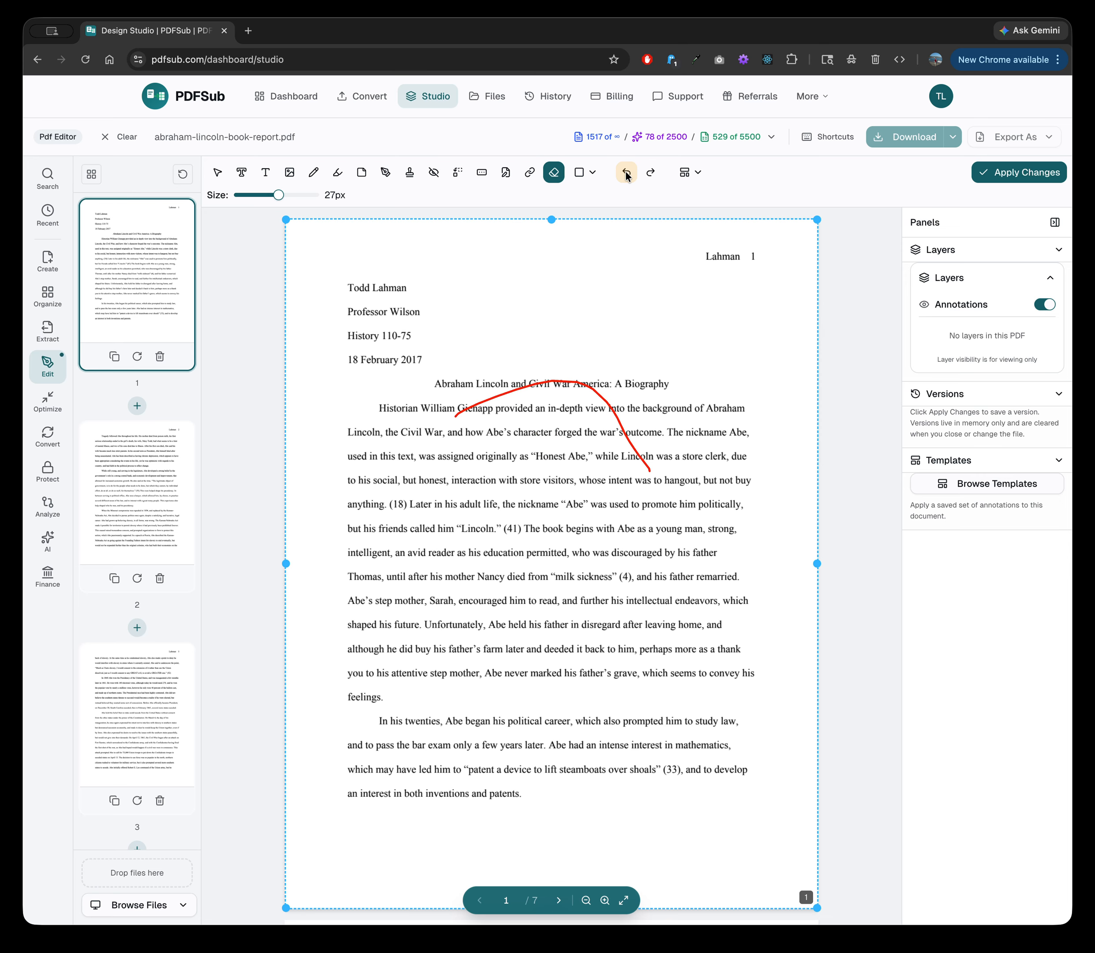
pyautogui.click(627, 173)
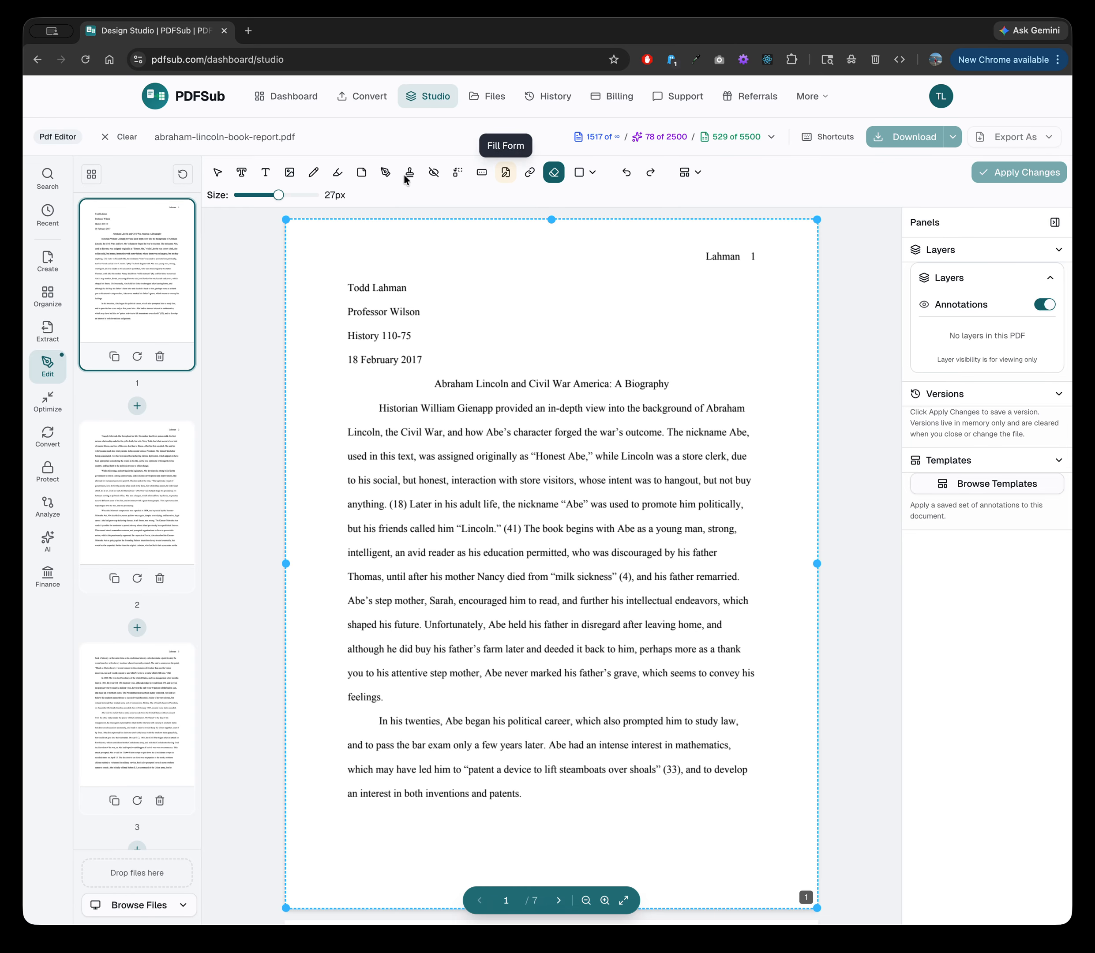
pyautogui.click(218, 172)
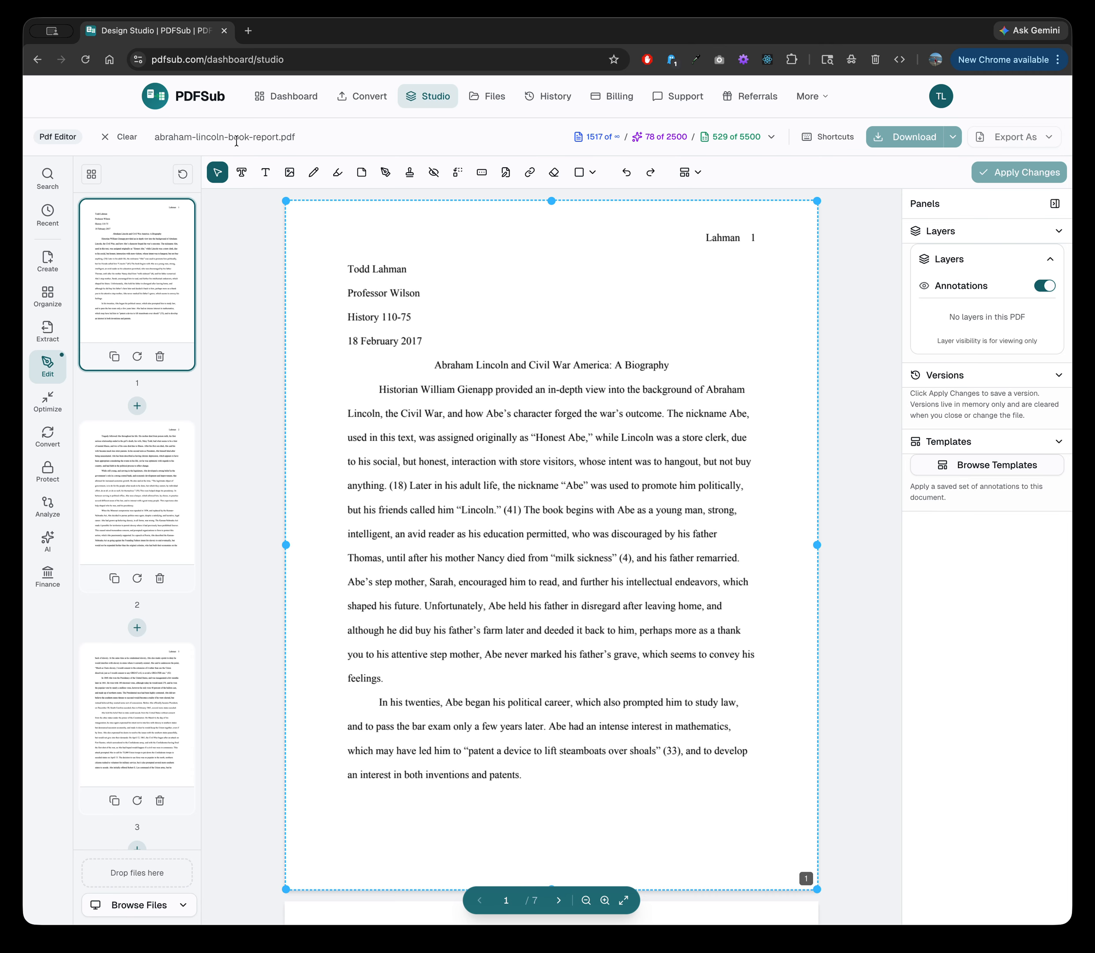
# Step: Insert a text box reading "add text" over the second line of the first paragraph on page 1
pyautogui.click(267, 172)
pyautogui.click(512, 432)
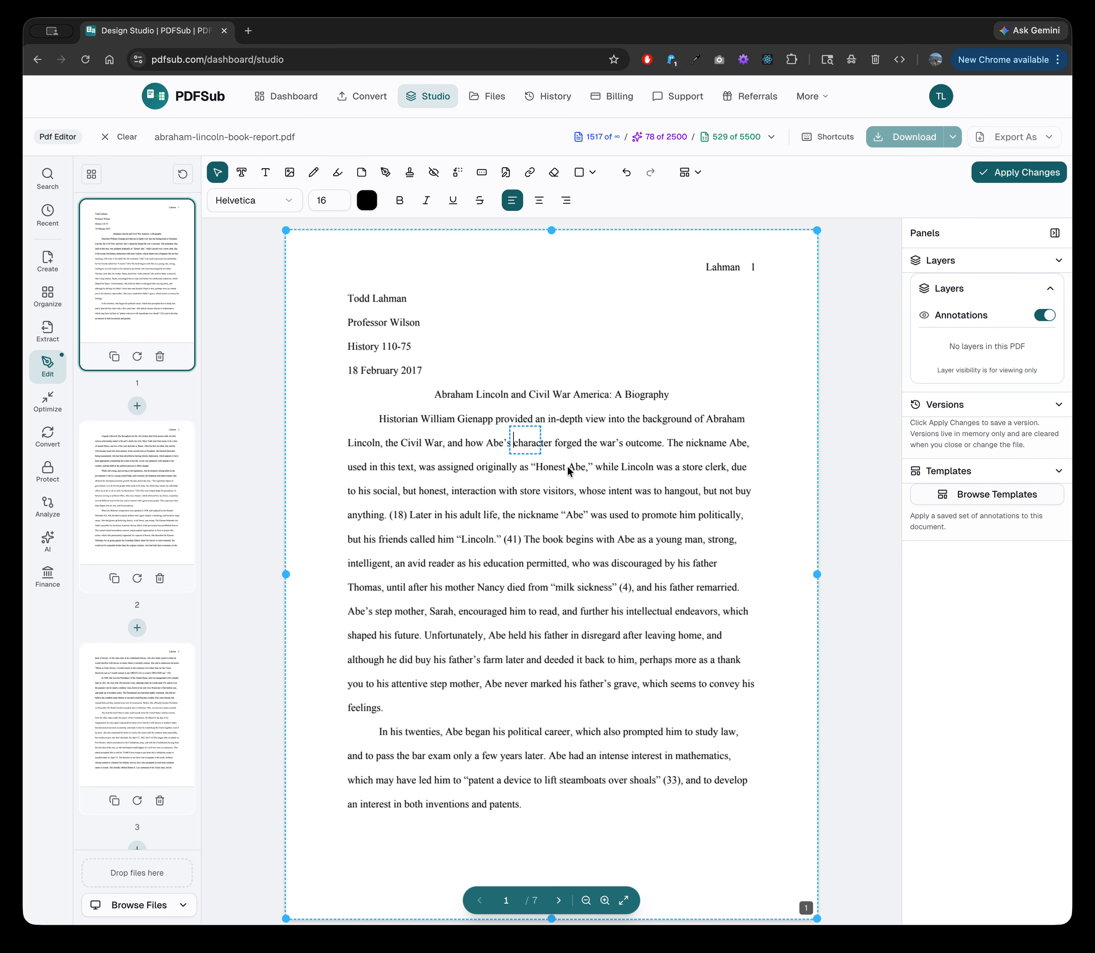
pyautogui.write('add text')
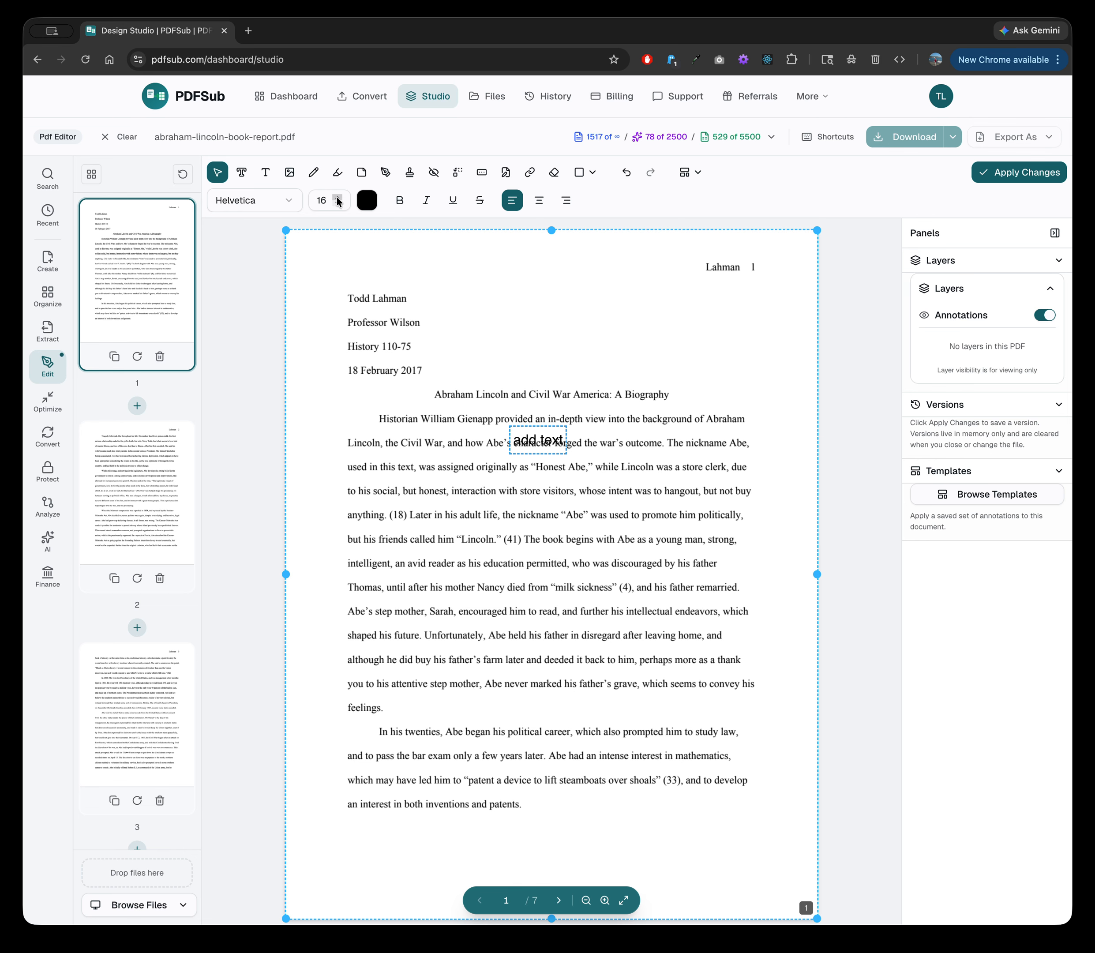
# Step: Format the added text box as Helvetica, size 18, red and bold
pyautogui.click(366, 204)
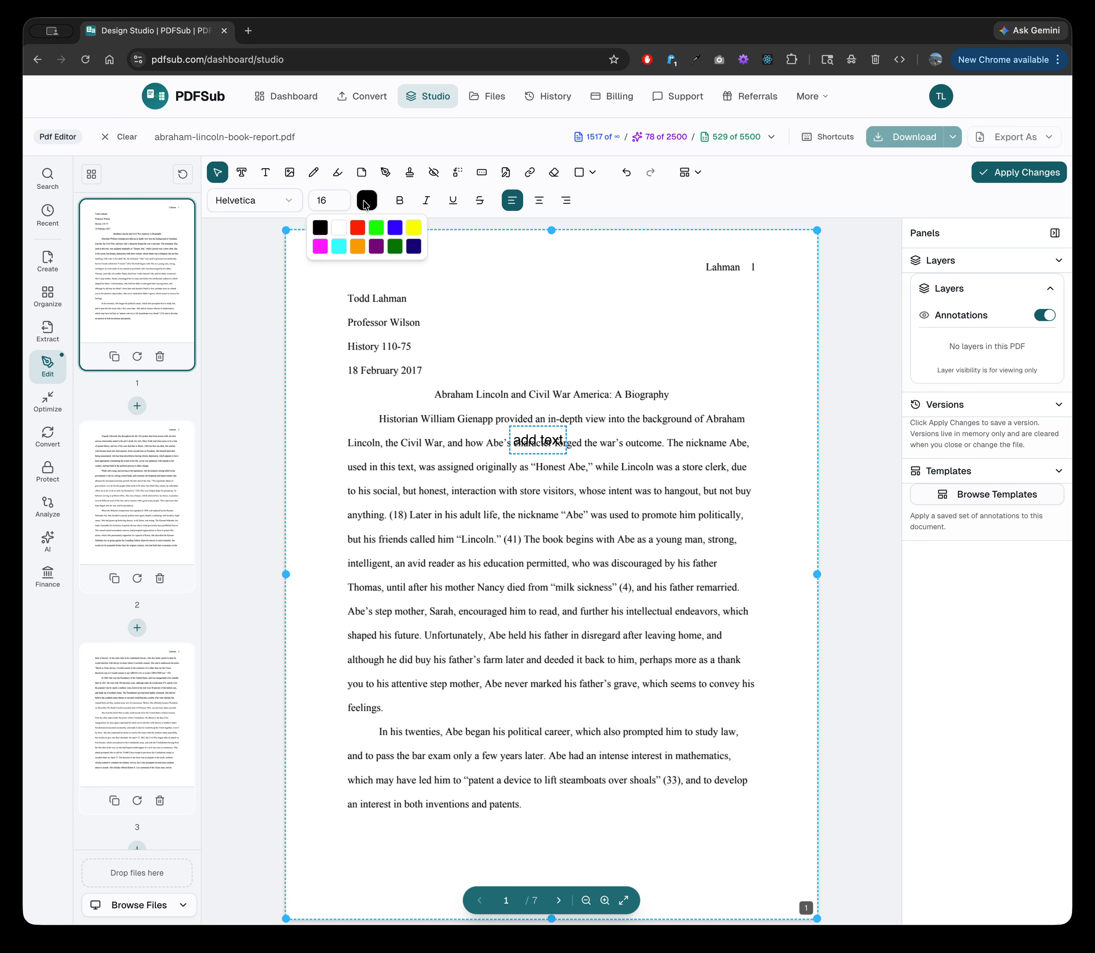
pyautogui.click(365, 205)
pyautogui.click(276, 204)
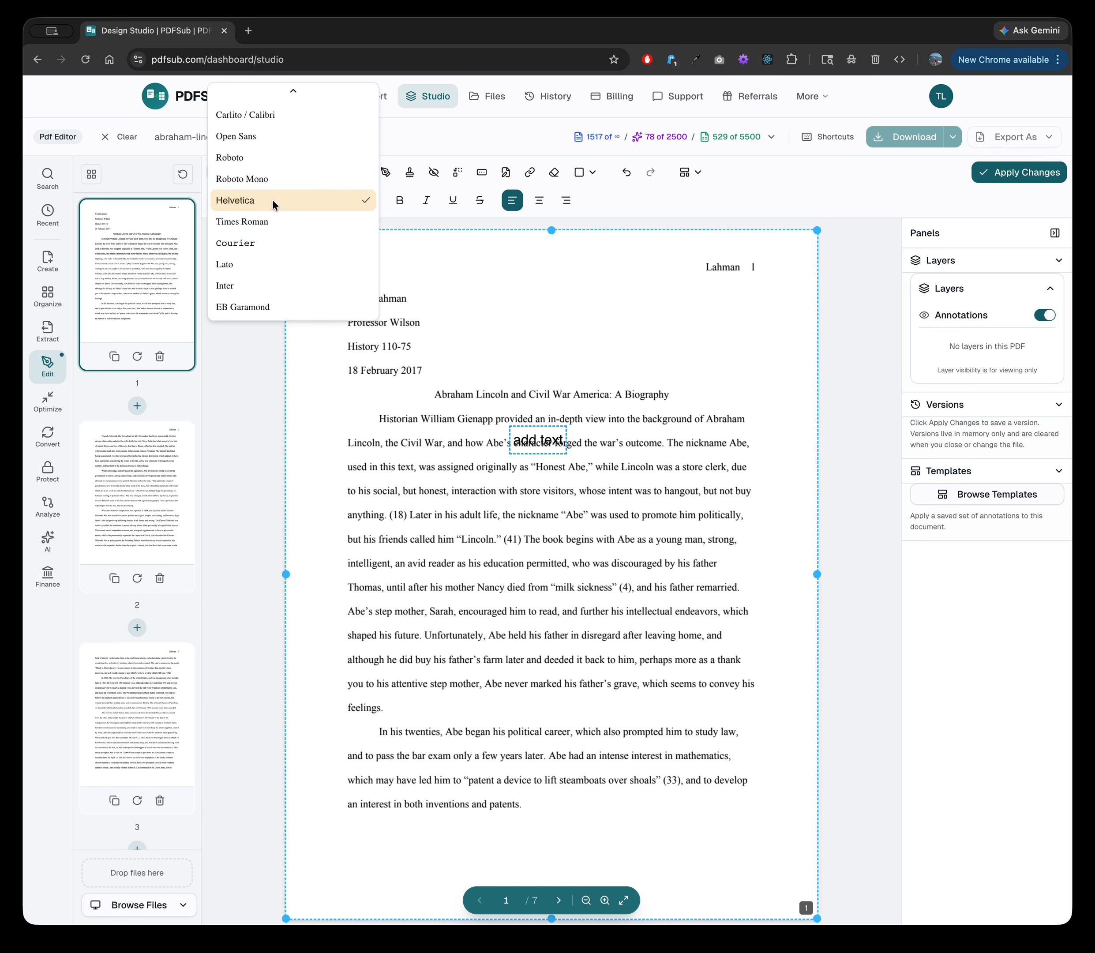
pyautogui.click(276, 203)
pyautogui.click(337, 196)
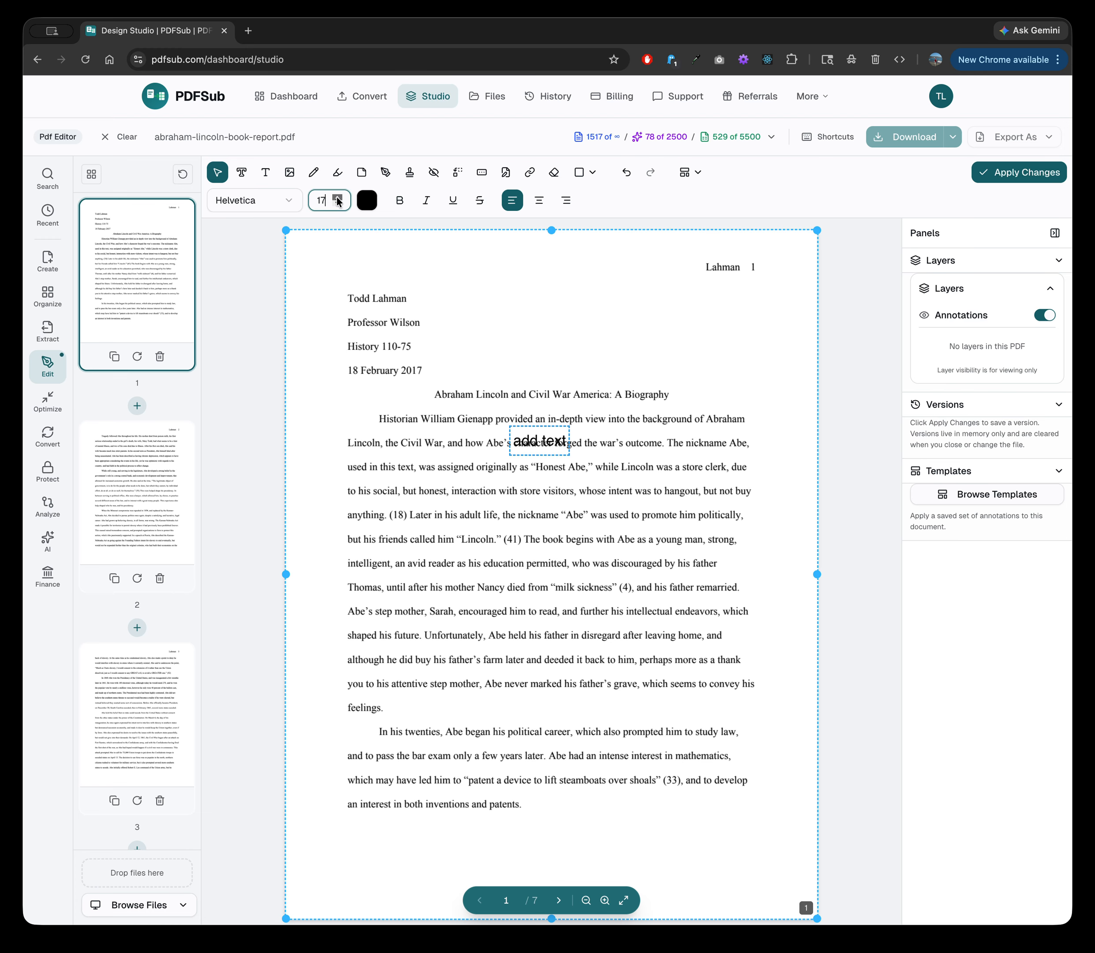
pyautogui.click(337, 197)
pyautogui.click(366, 204)
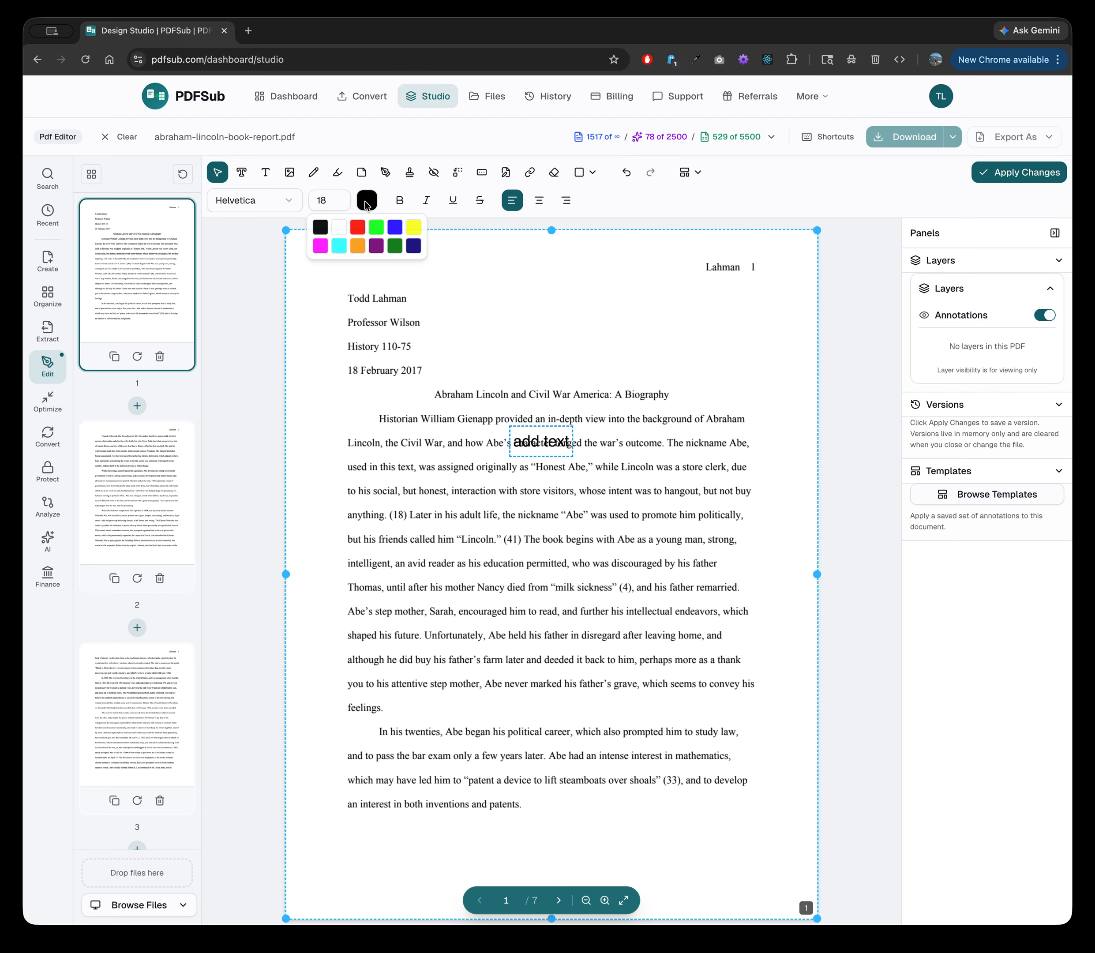
pyautogui.click(355, 229)
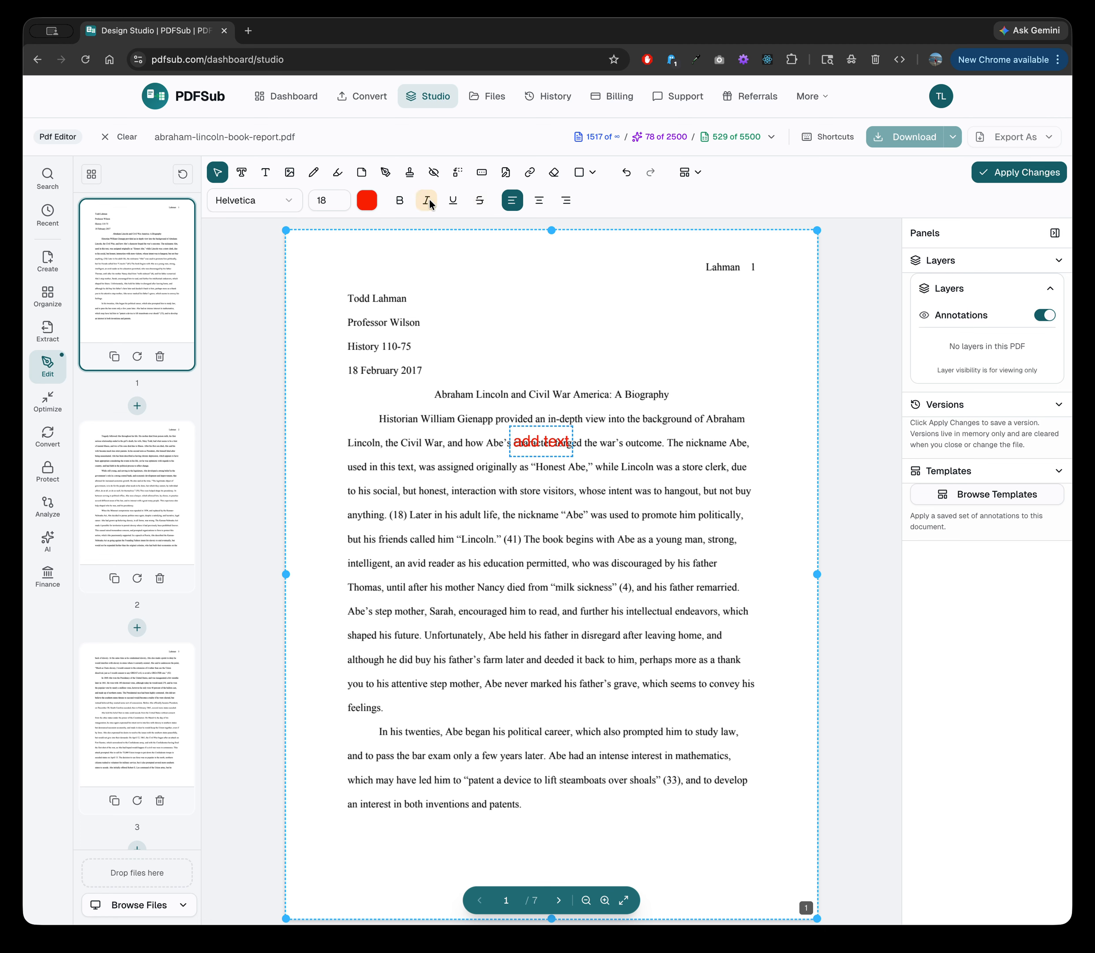
pyautogui.click(400, 202)
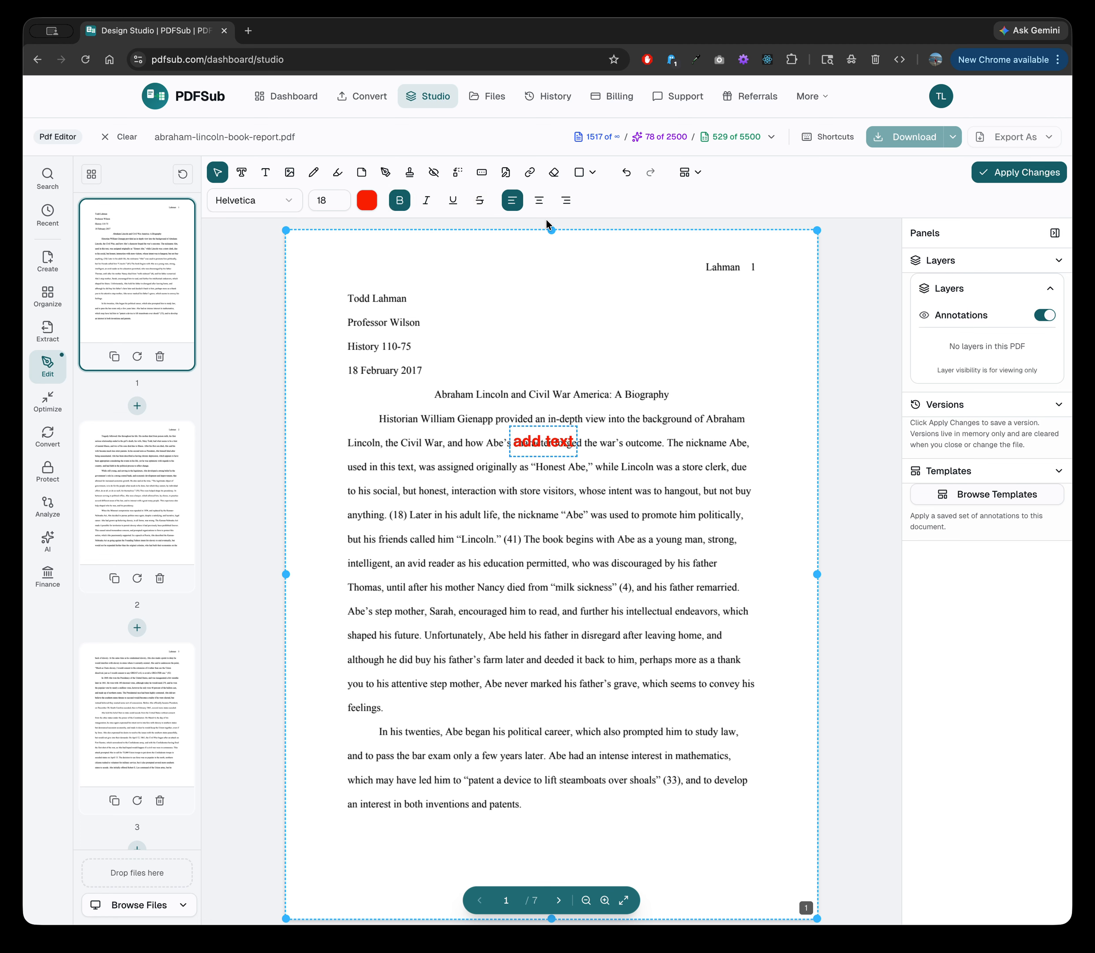
# Step: Move the "add text" box beside the end of the report title on page 1, and delete it
pyautogui.moveTo(555, 440); pyautogui.dragTo(728, 392)
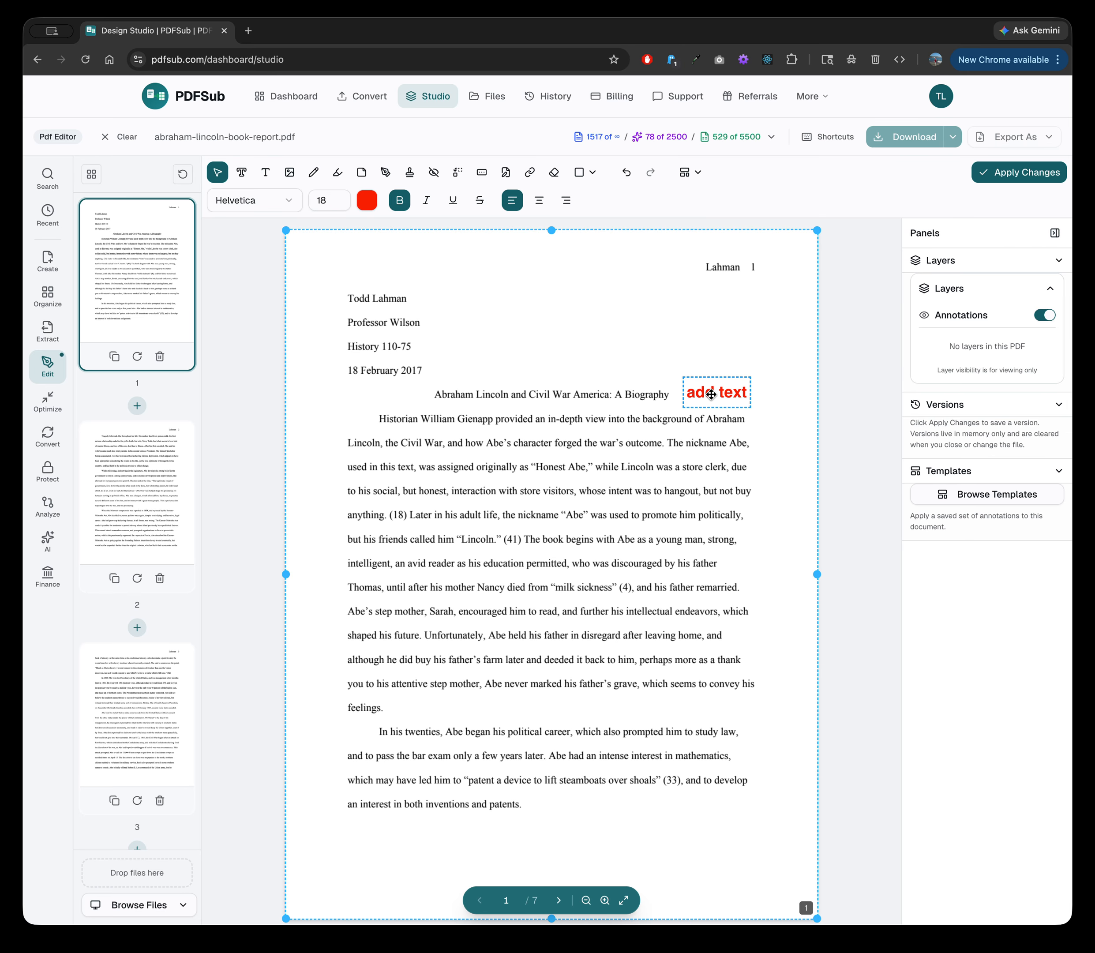
pyautogui.rightClick(711, 394)
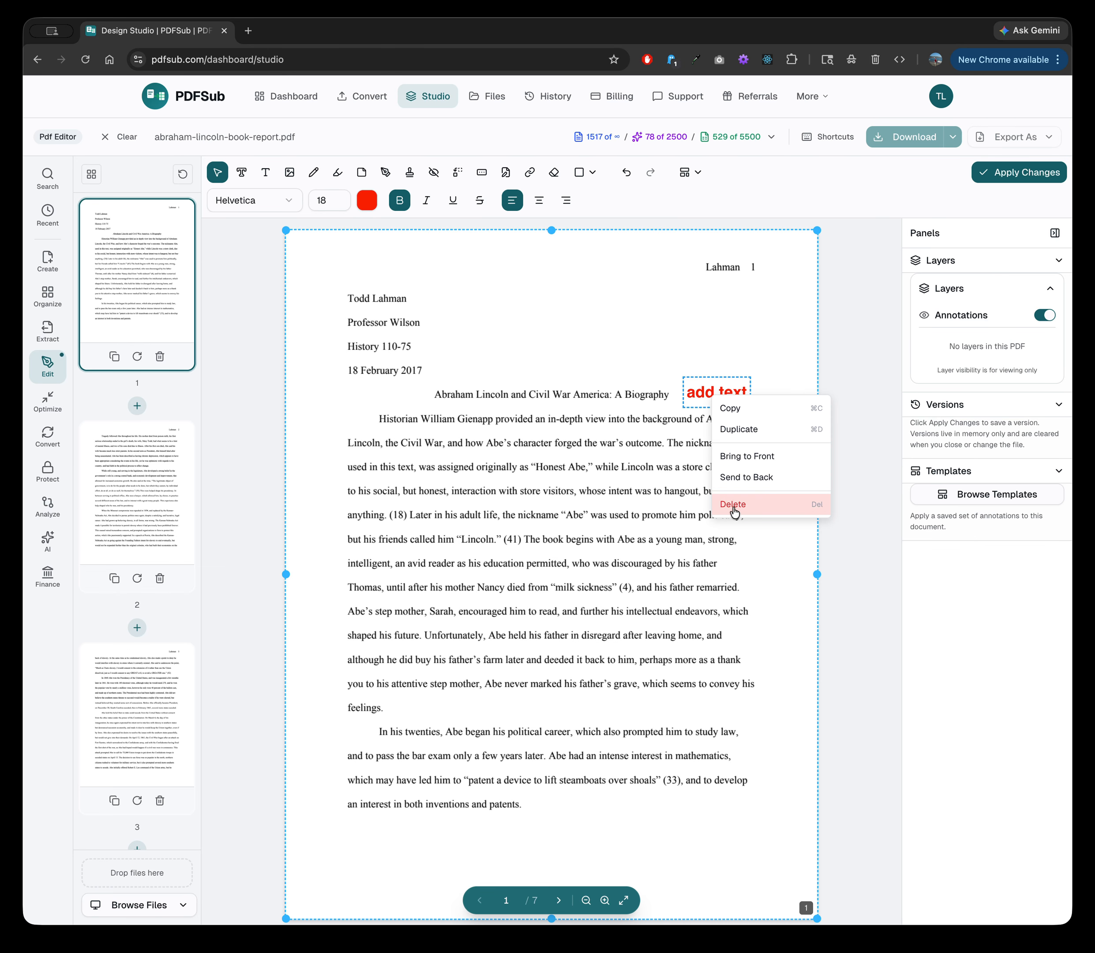
pyautogui.click(733, 505)
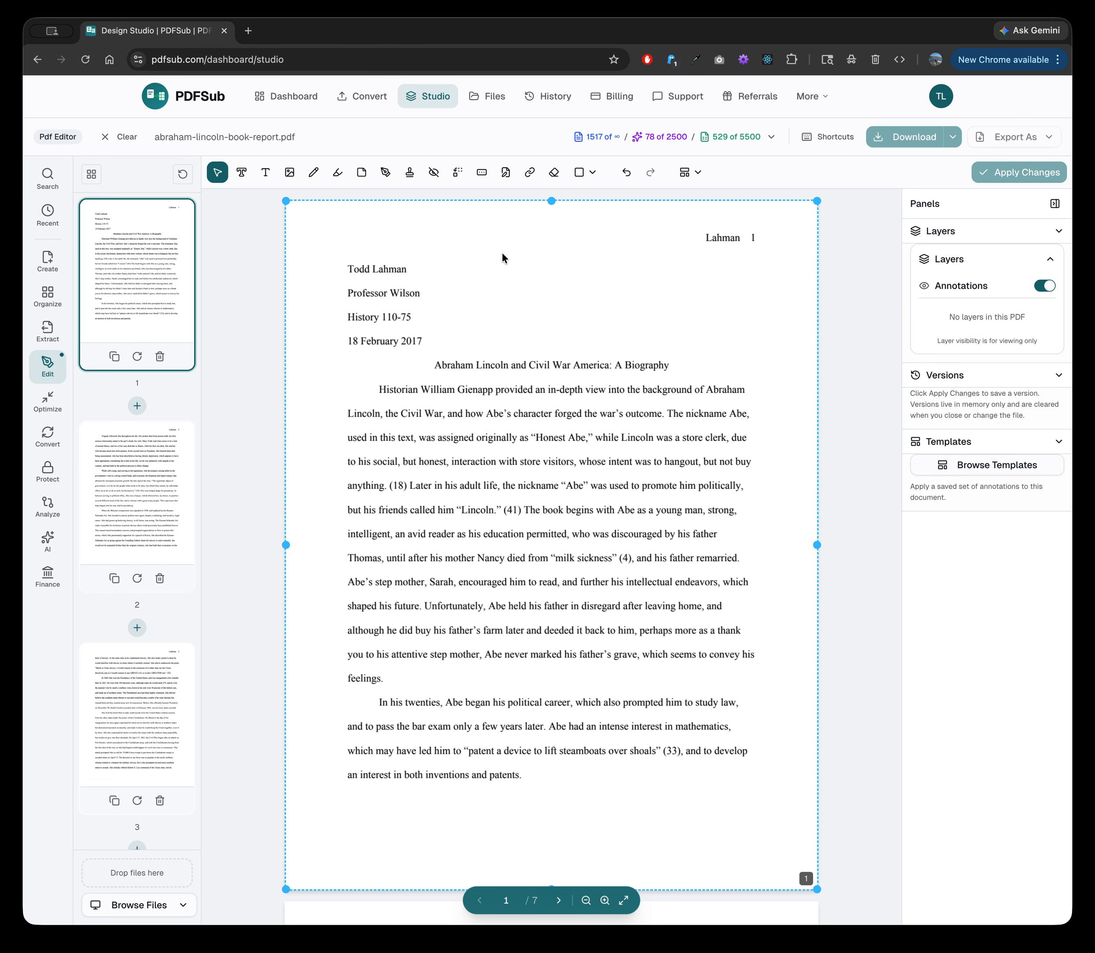
# Step: Insert a bold red text box reading "add" over the end of the report title on page 1
pyautogui.click(265, 172)
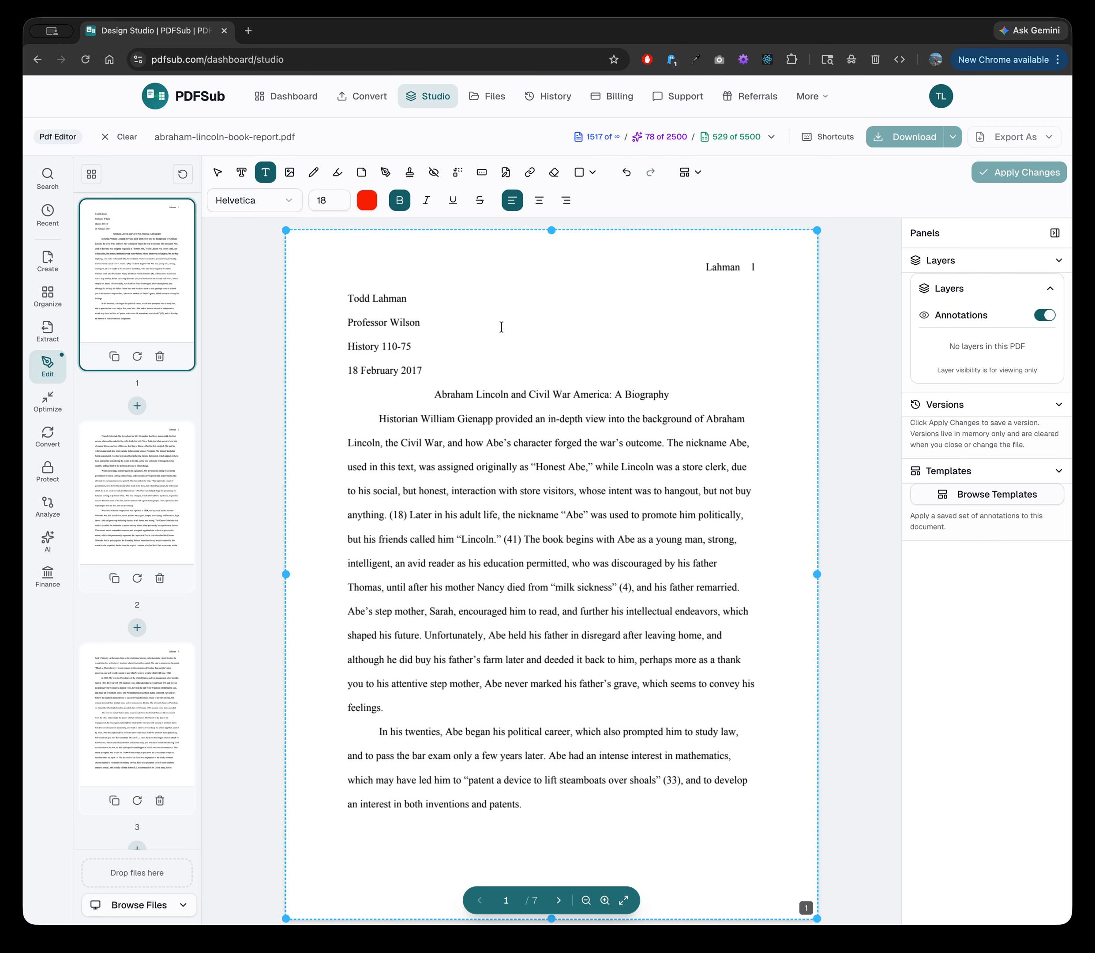
pyautogui.click(621, 386)
pyautogui.write('add')
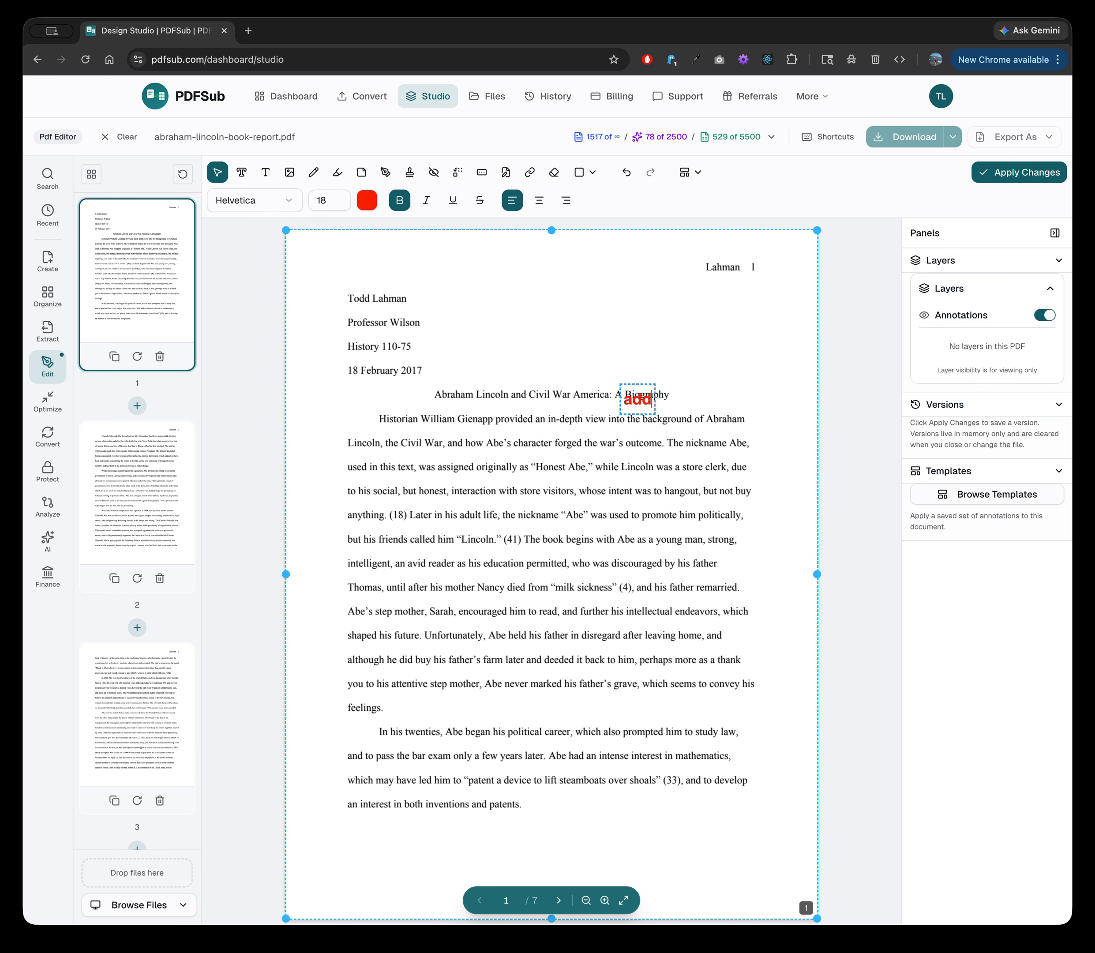
pyautogui.click(684, 411)
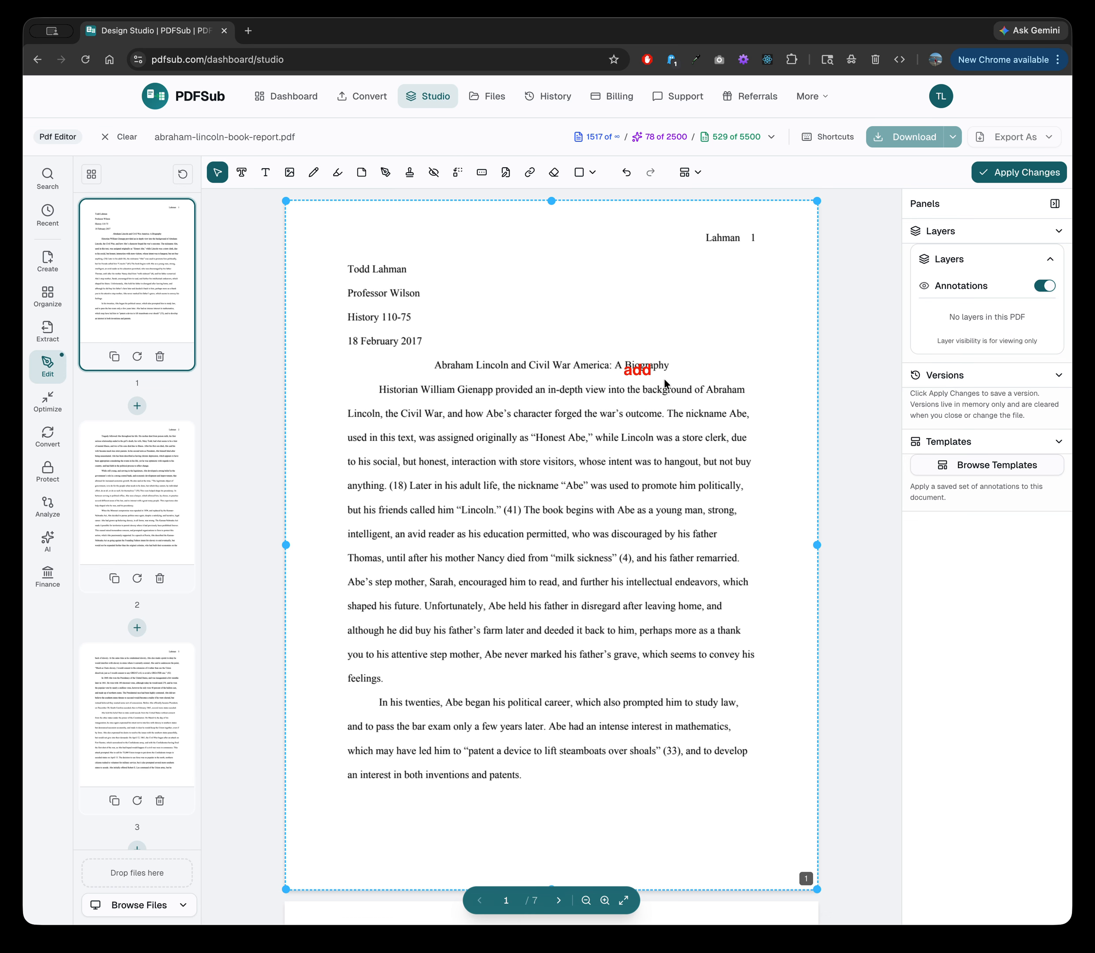
# Step: Move the "add" text box up to the date line, duplicate it and place the copy over the first paragraph
pyautogui.click(640, 370)
pyautogui.rightClick(640, 370)
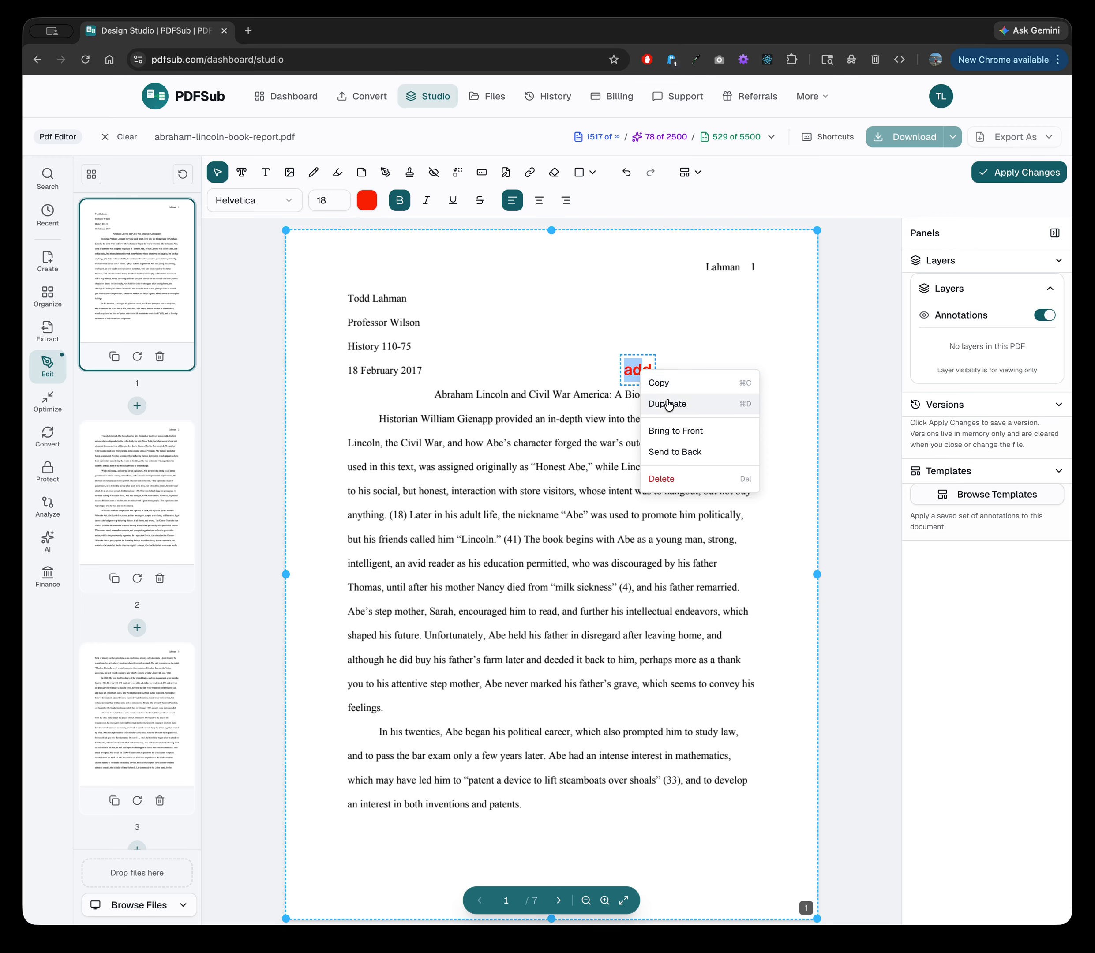
pyautogui.click(665, 404)
pyautogui.moveTo(657, 391); pyautogui.dragTo(602, 485)
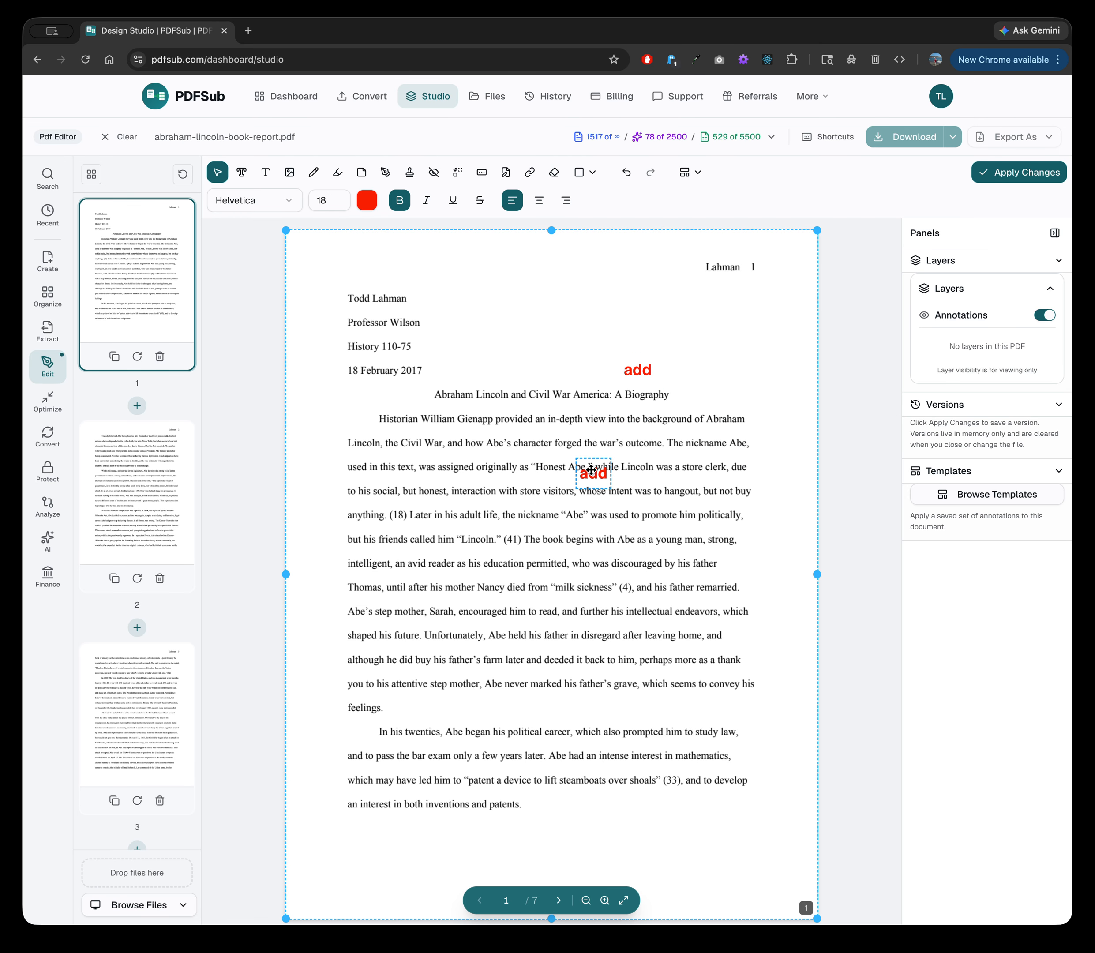
# Step: Delete the duplicated "add" text box in the first paragraph and the original one above the title
pyautogui.rightClick(591, 472)
pyautogui.click(613, 580)
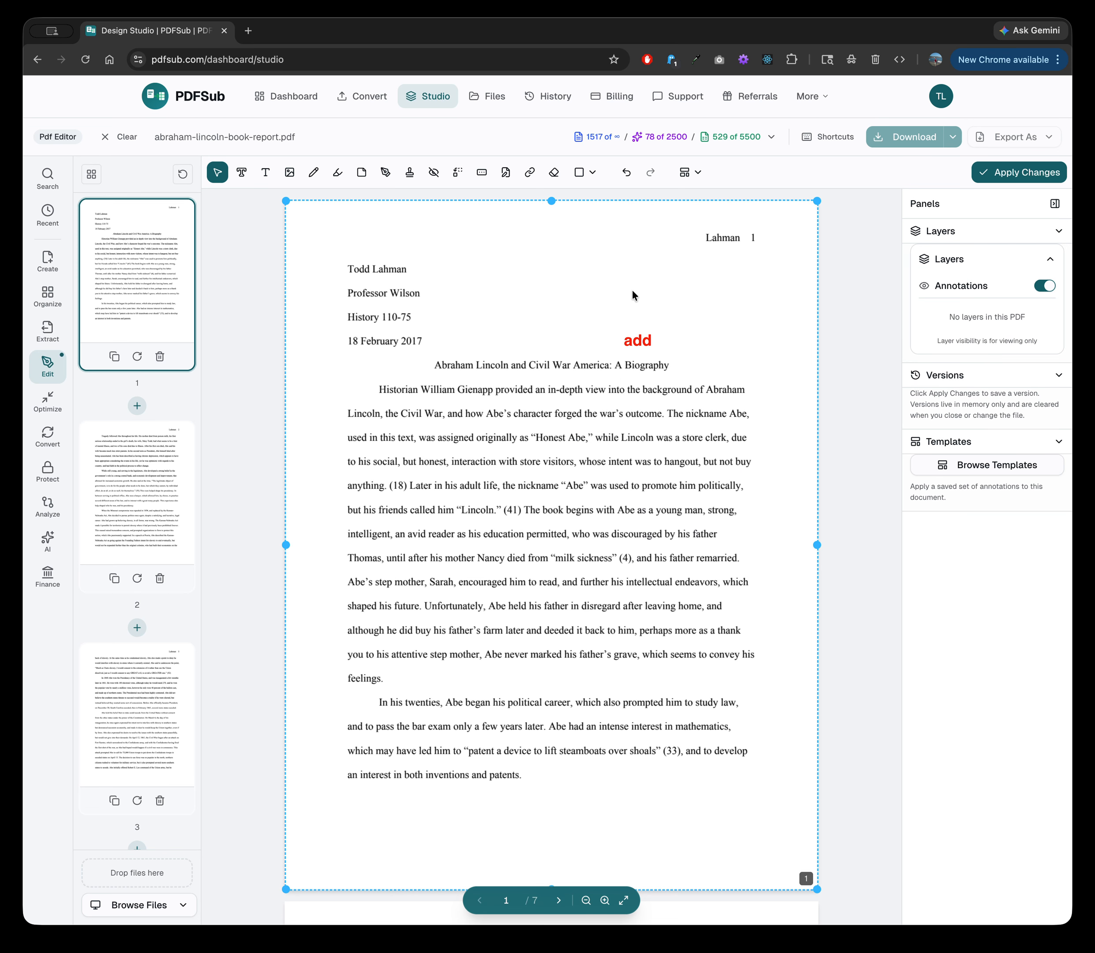
pyautogui.click(638, 340)
pyautogui.rightClick(638, 339)
pyautogui.click(662, 448)
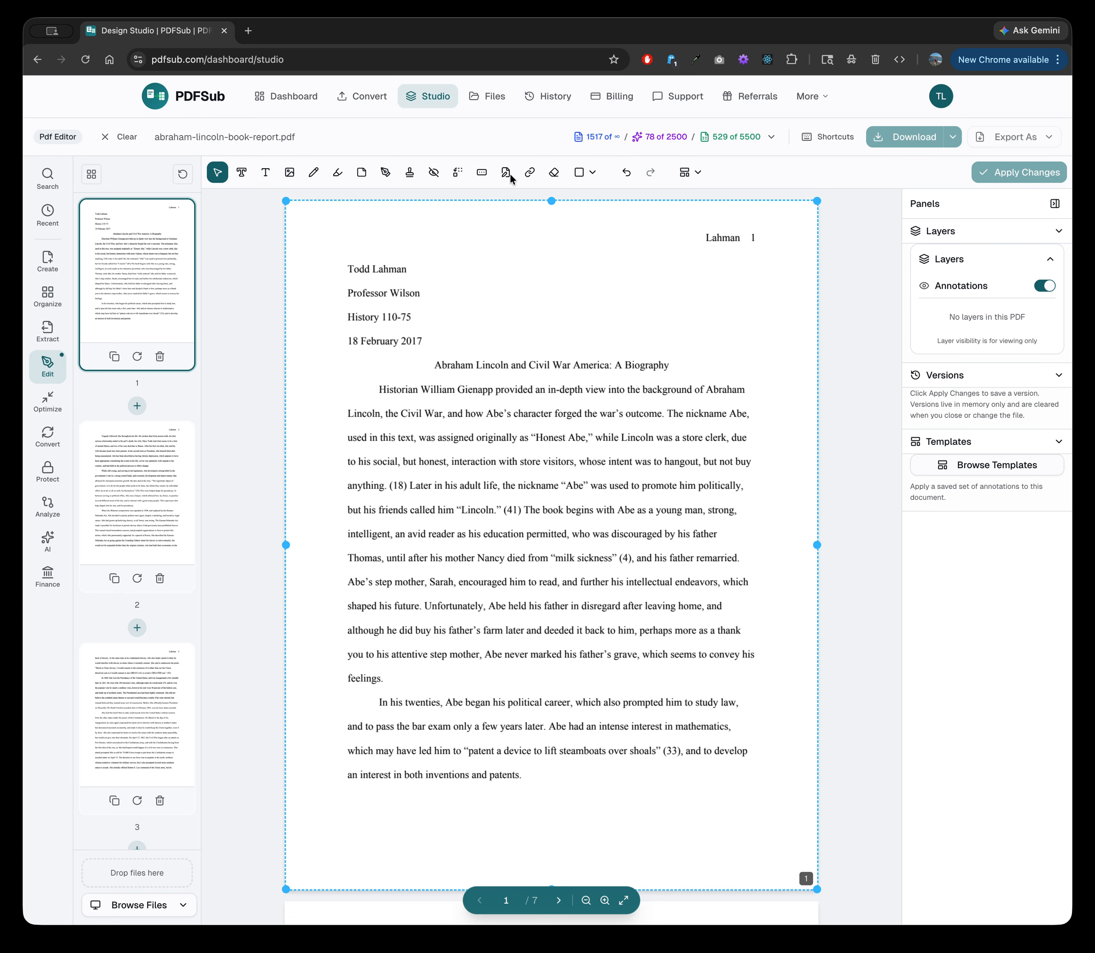
# Step: Examine the available form field types and the additional options for a Text Input field
pyautogui.click(482, 173)
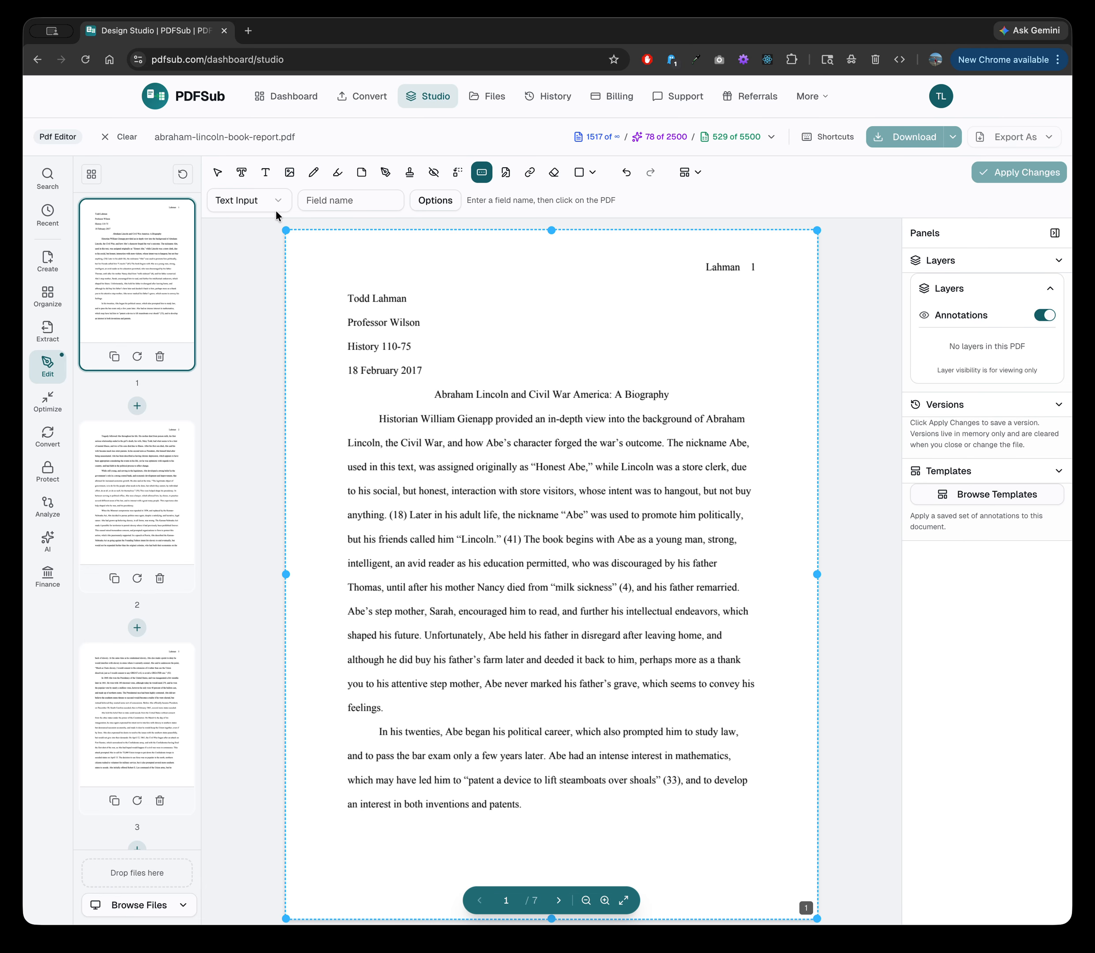
pyautogui.click(264, 201)
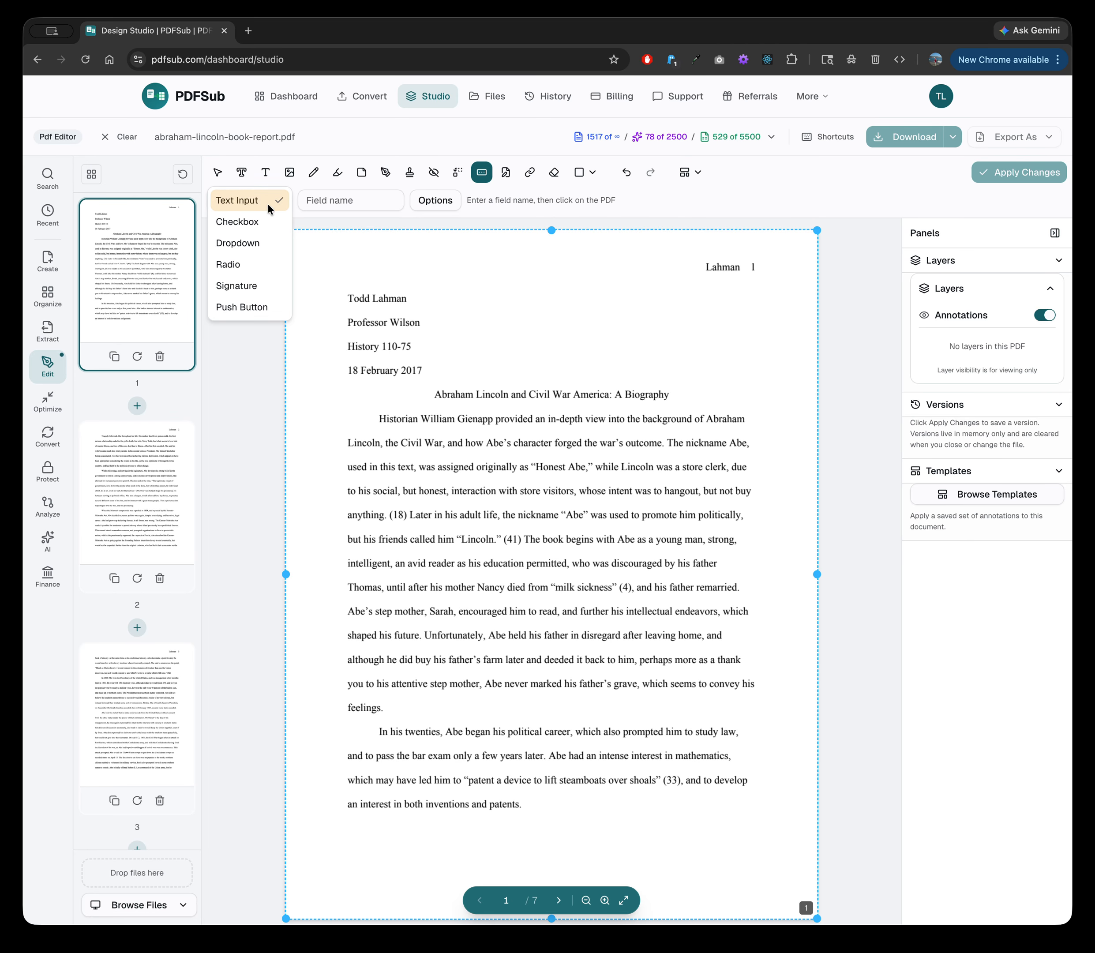
pyautogui.click(442, 202)
pyautogui.click(440, 204)
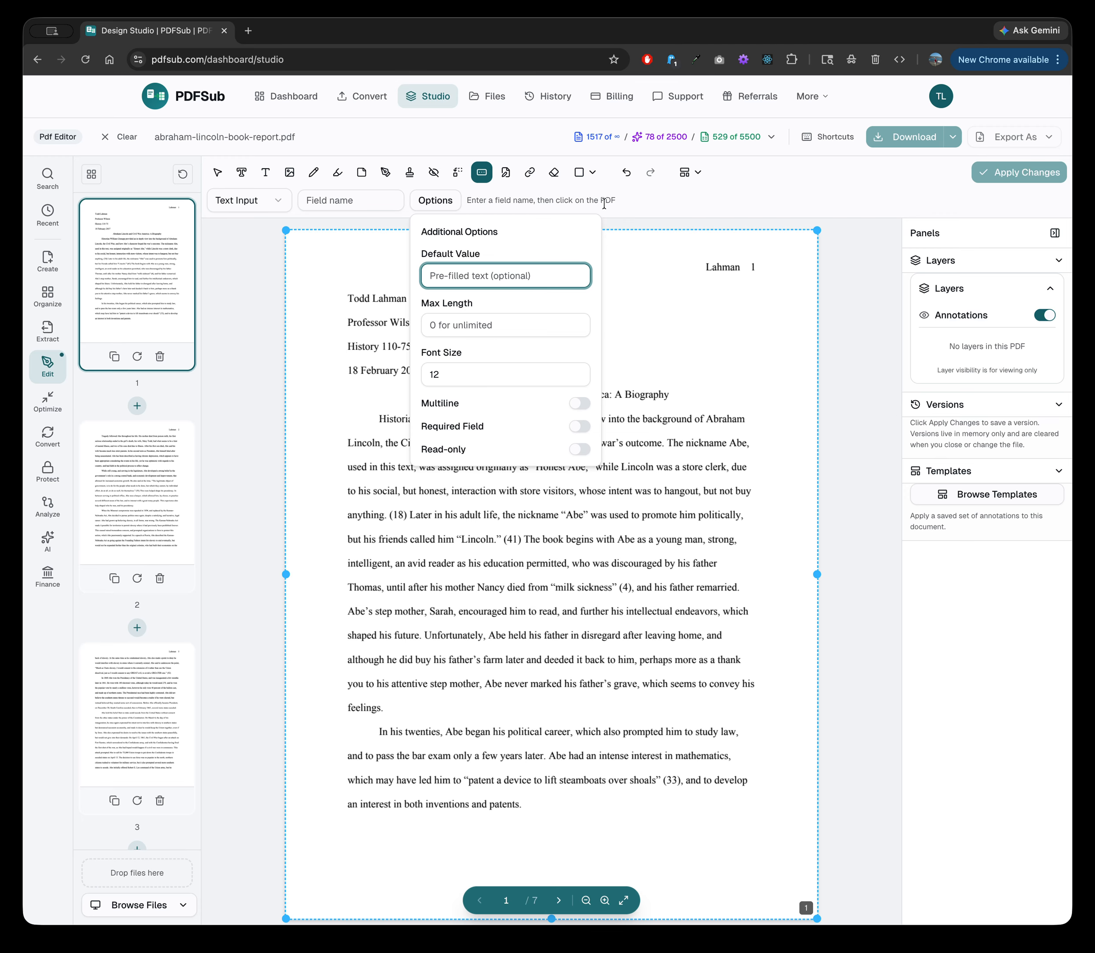
pyautogui.click(631, 203)
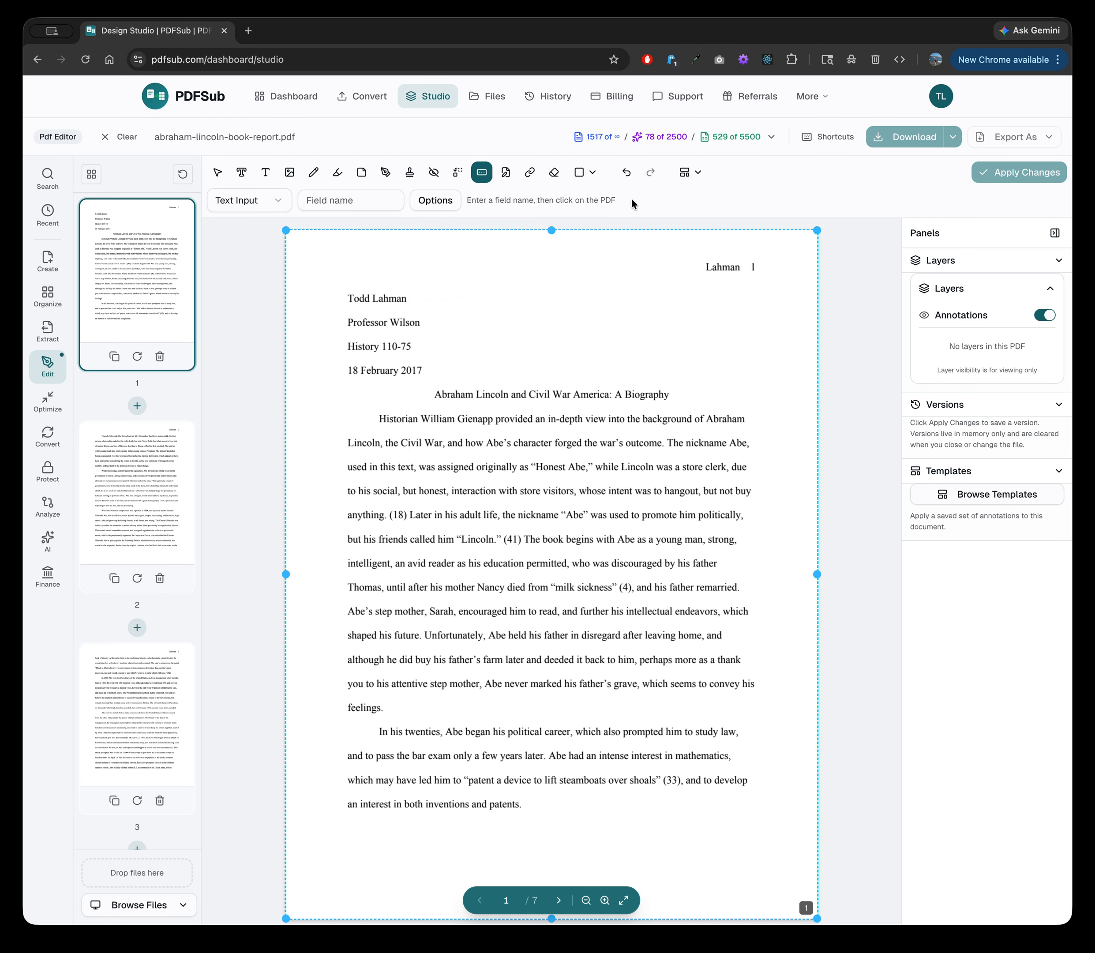
# Step: Redact a large block covering most of the first paragraph on page 1 and apply the changes
pyautogui.click(434, 172)
pyautogui.moveTo(377, 387)
pyautogui.mouseDown()
pyautogui.moveTo(610, 400)
pyautogui.moveTo(575, 386)
pyautogui.moveTo(574, 414)
pyautogui.moveTo(692, 411)
pyautogui.moveTo(759, 769)
pyautogui.mouseUp()
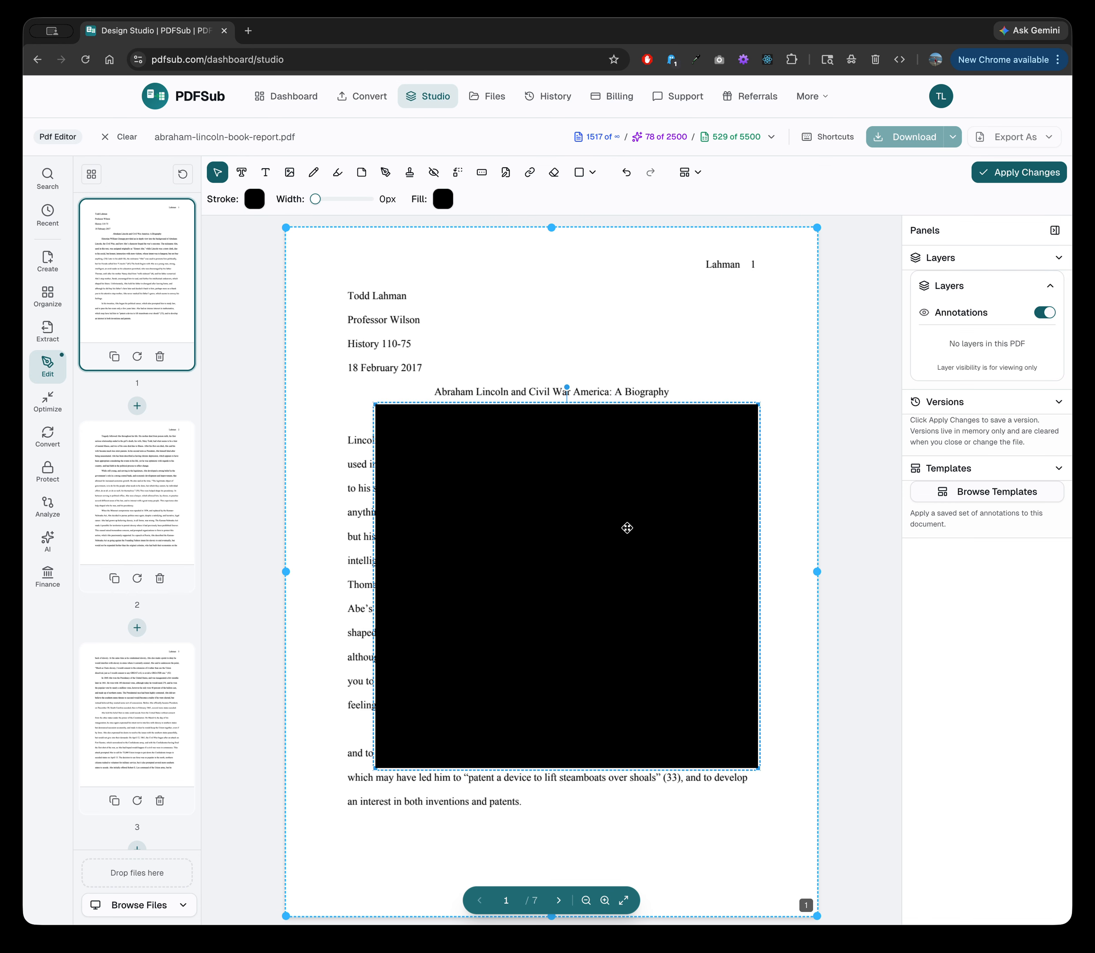
pyautogui.scroll(1, 633, 533)
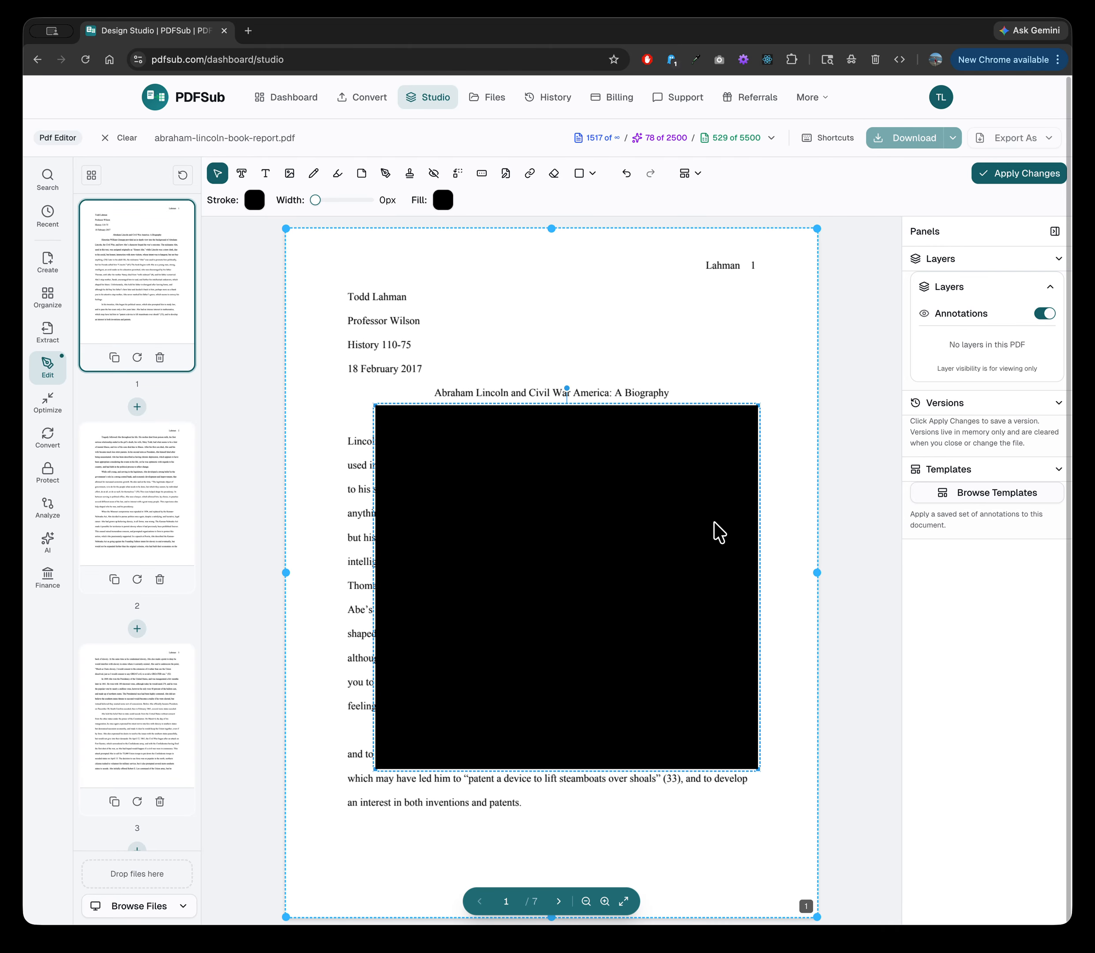
pyautogui.click(1007, 173)
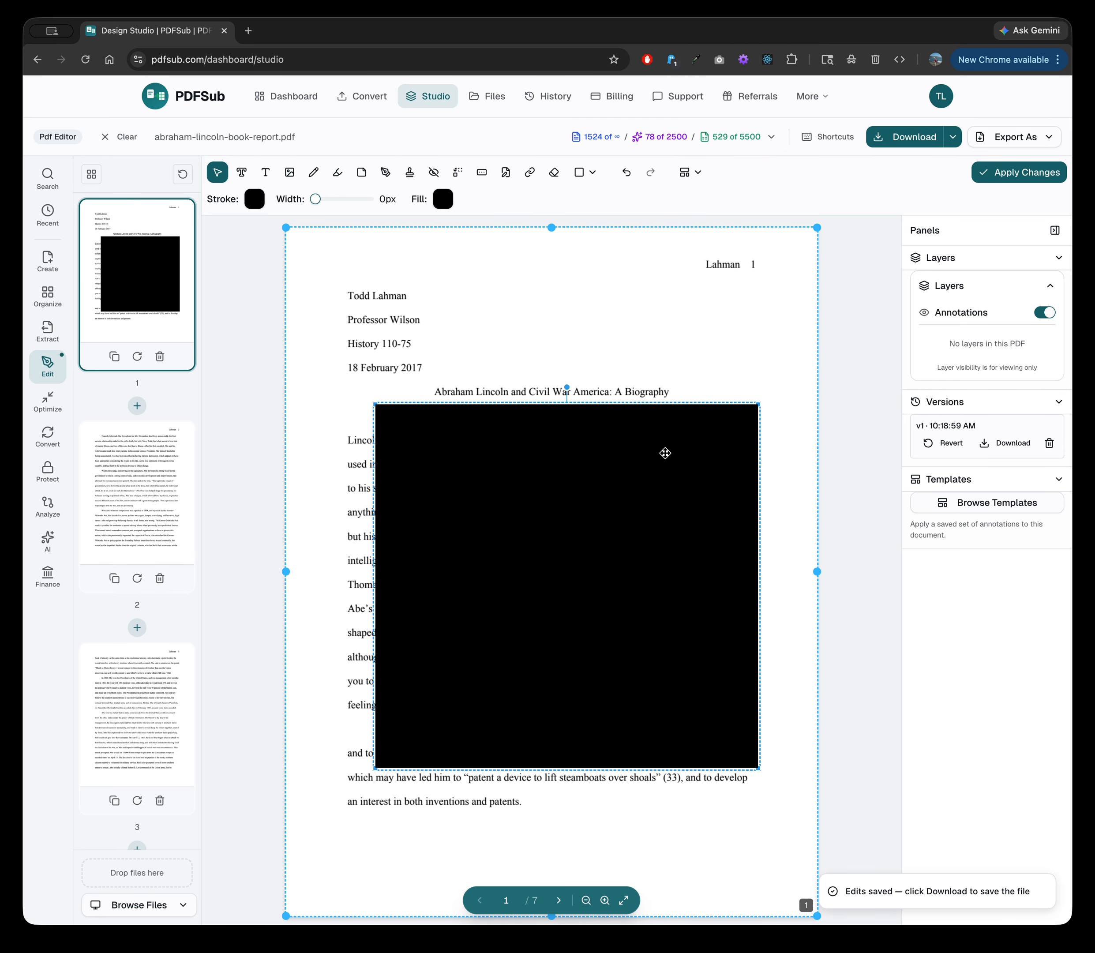
# Step: Delete the black redaction box from page 1
pyautogui.click(678, 382)
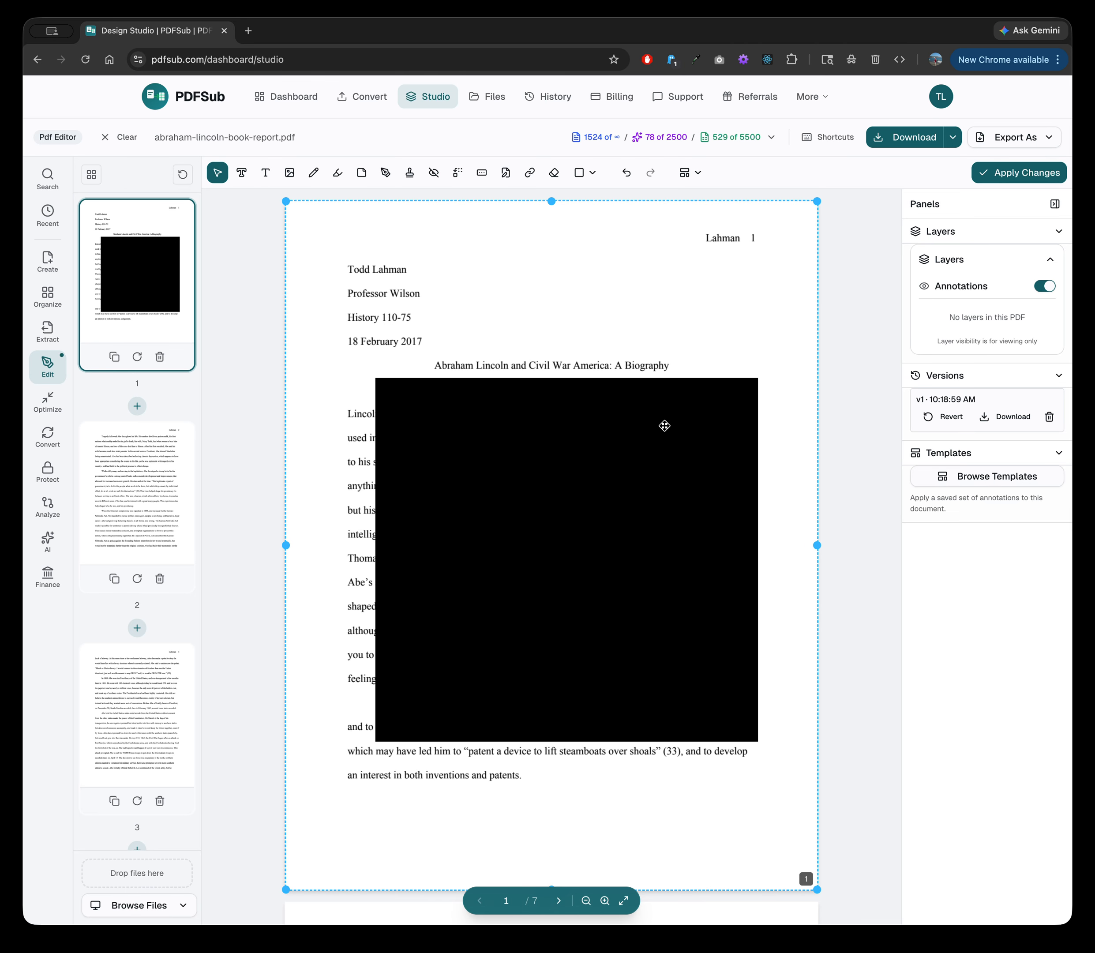
pyautogui.rightClick(635, 448)
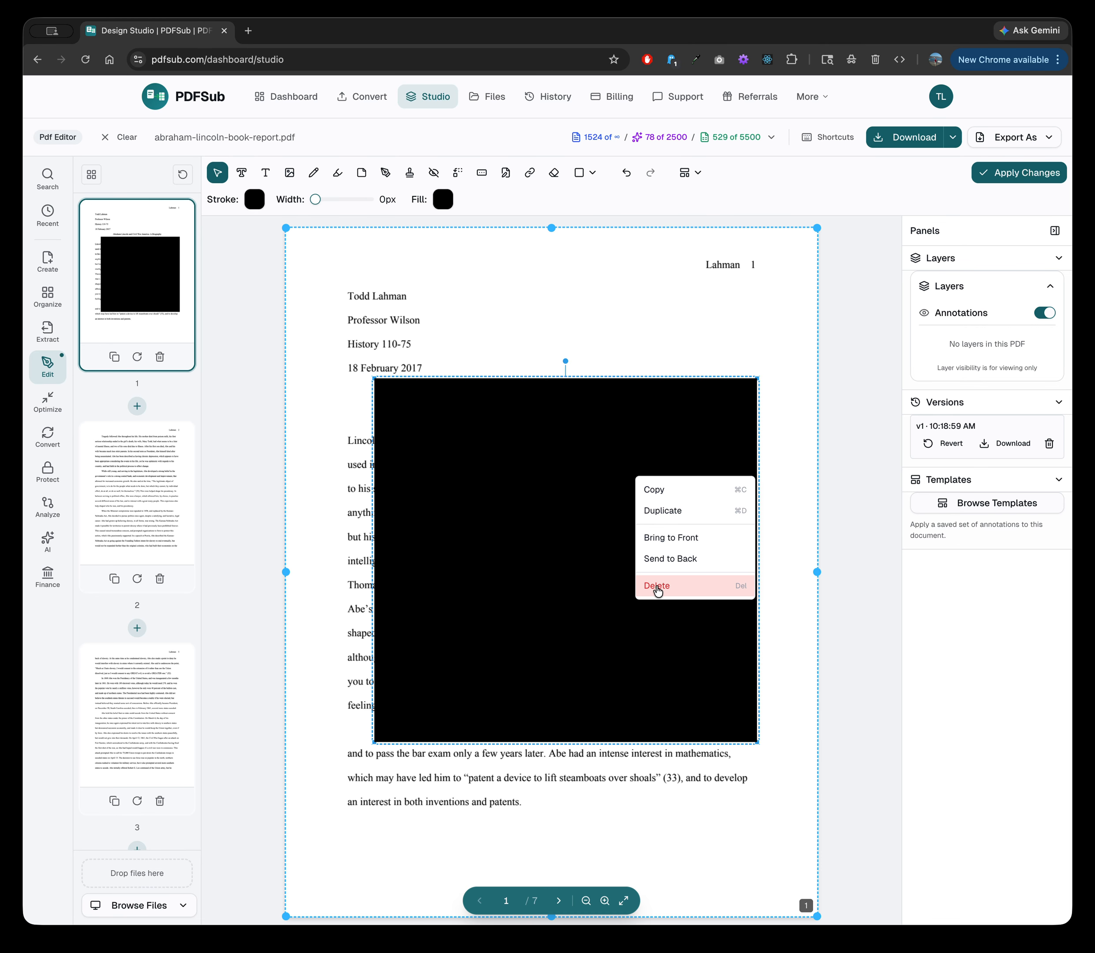
pyautogui.click(658, 589)
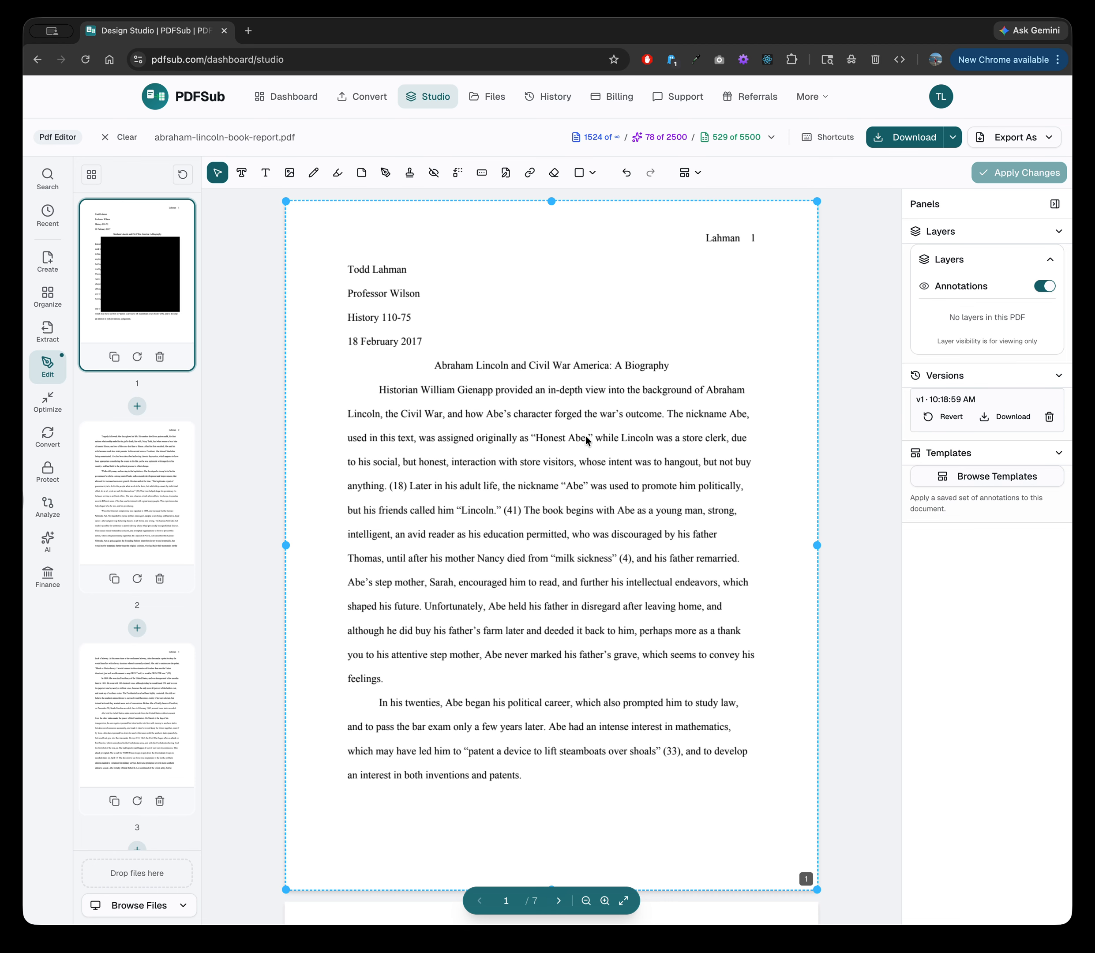
# Step: Revert the document to version v1 and delete the restored redaction box from page 1
pyautogui.click(946, 417)
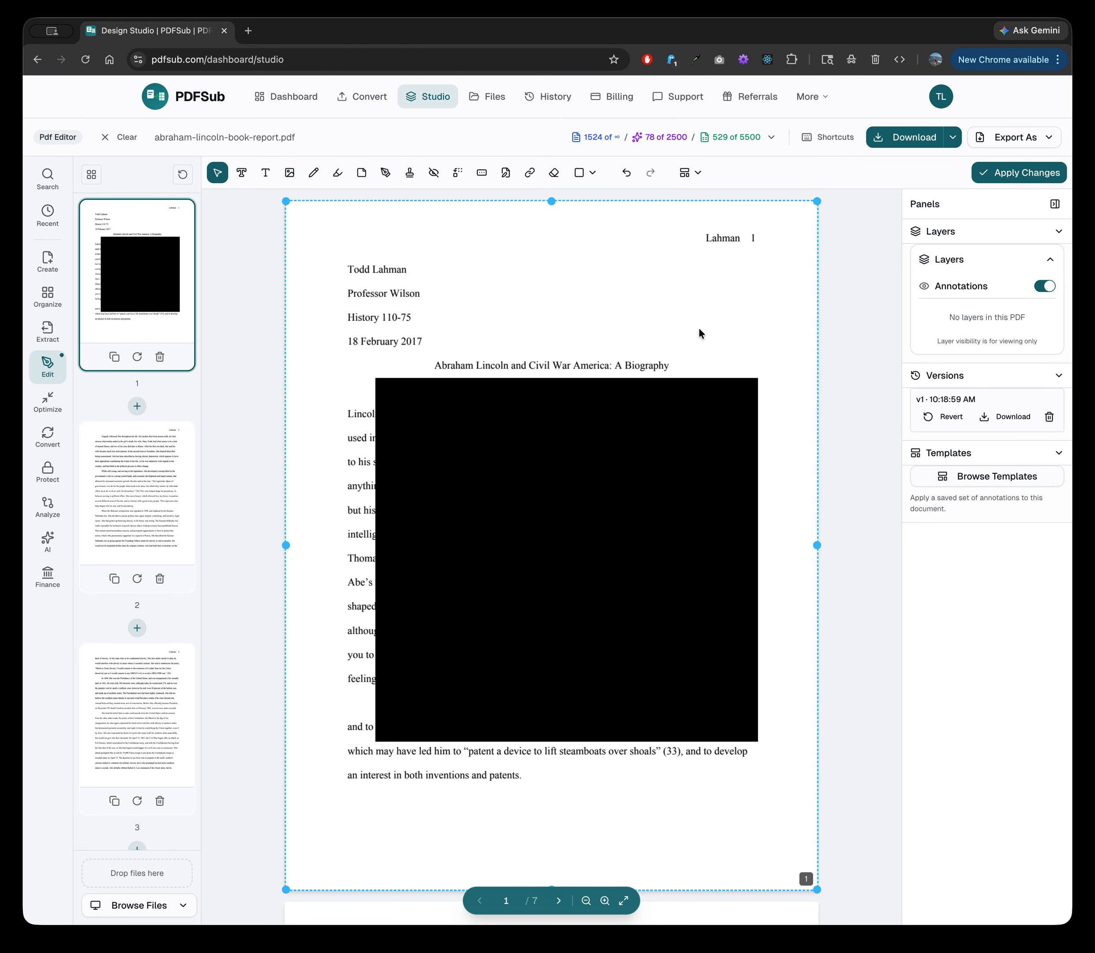
pyautogui.rightClick(631, 417)
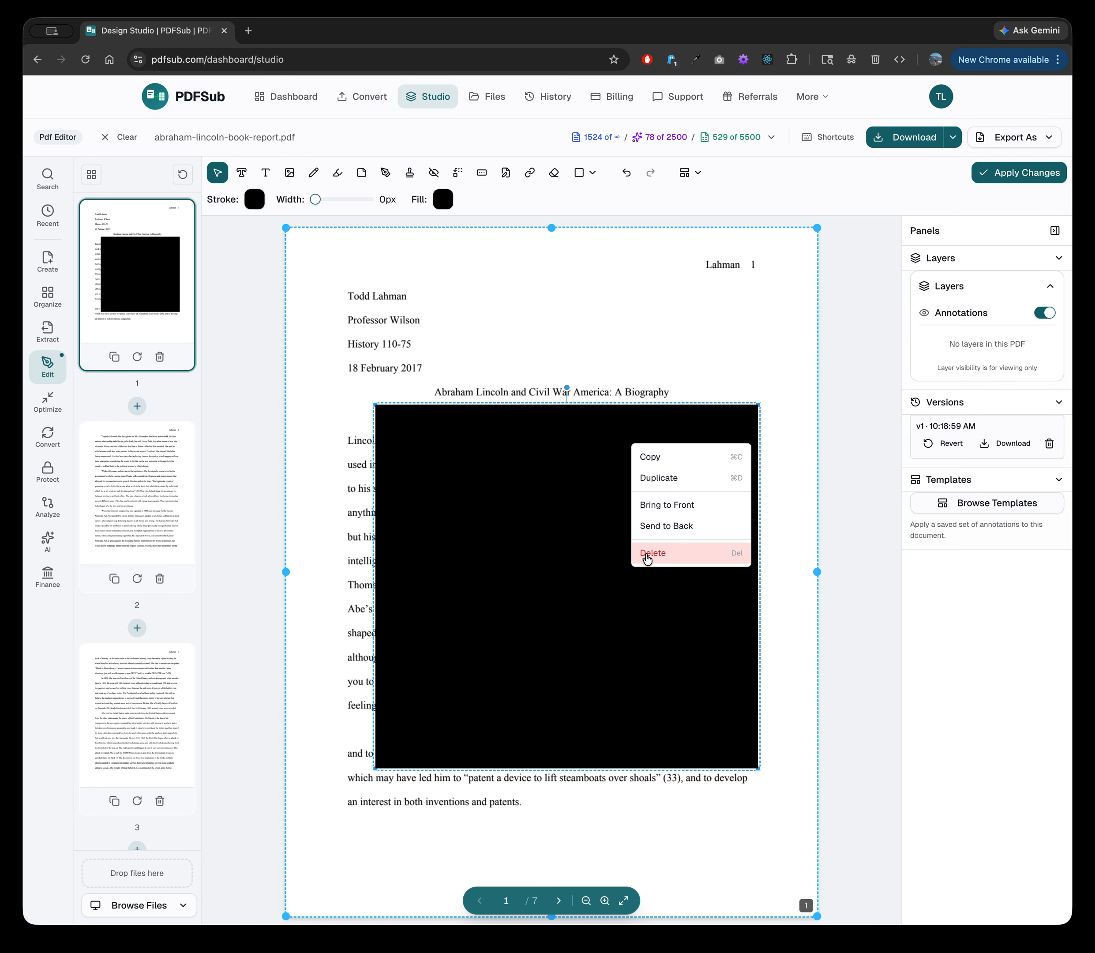
pyautogui.click(647, 557)
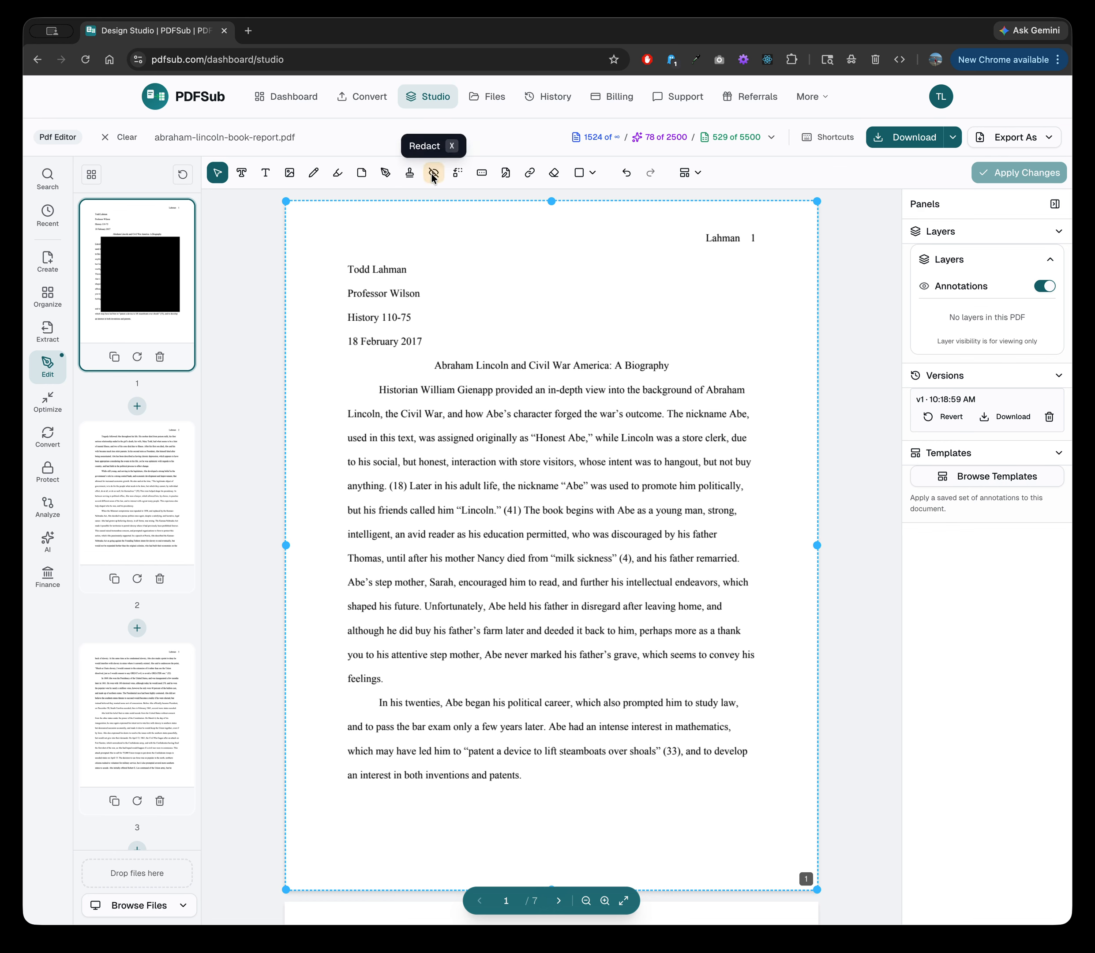
# Step: Place a FINAL stamp over the first paragraph, enlarge it and tilt it slightly, and delete it
pyautogui.click(410, 174)
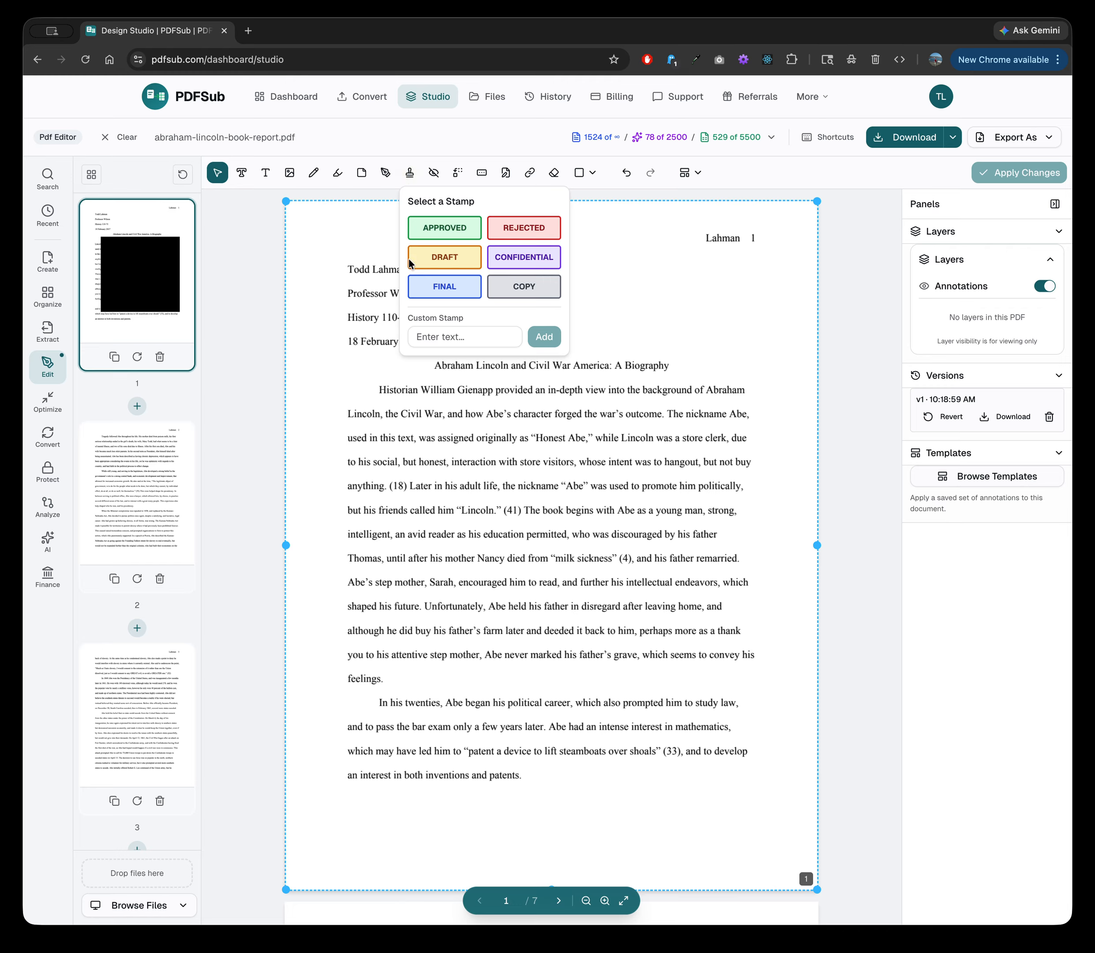
pyautogui.click(429, 292)
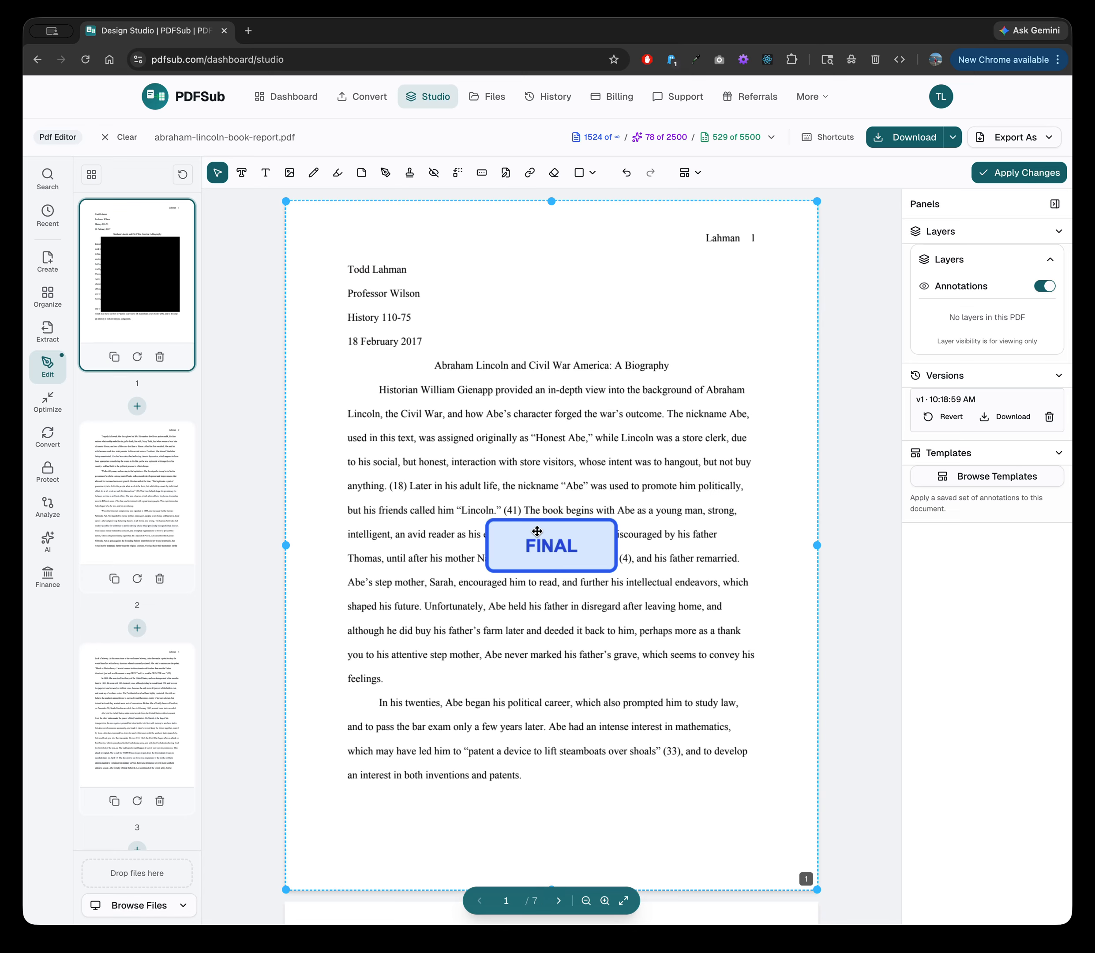
pyautogui.moveTo(533, 528); pyautogui.dragTo(430, 455)
pyautogui.moveTo(506, 465); pyautogui.dragTo(623, 401)
pyautogui.rightClick(553, 480)
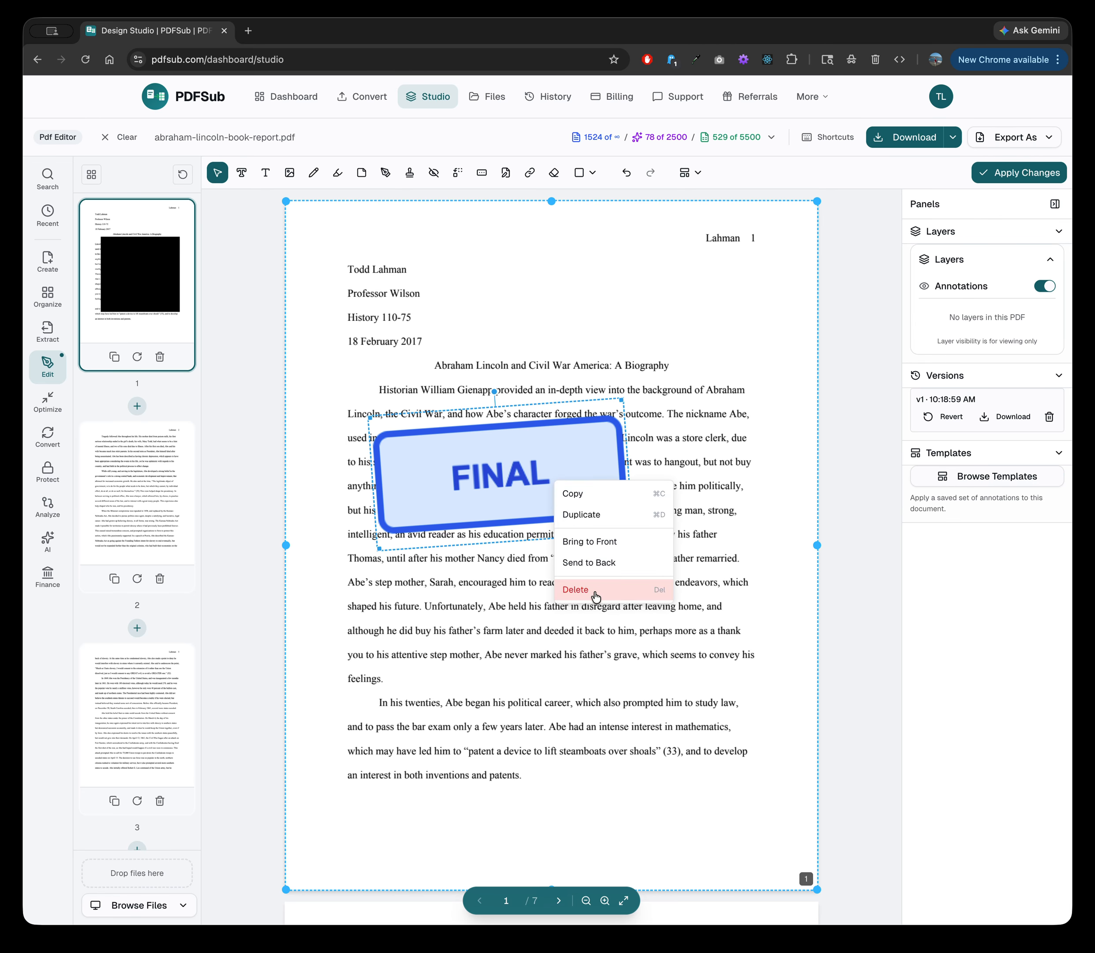
pyautogui.click(575, 590)
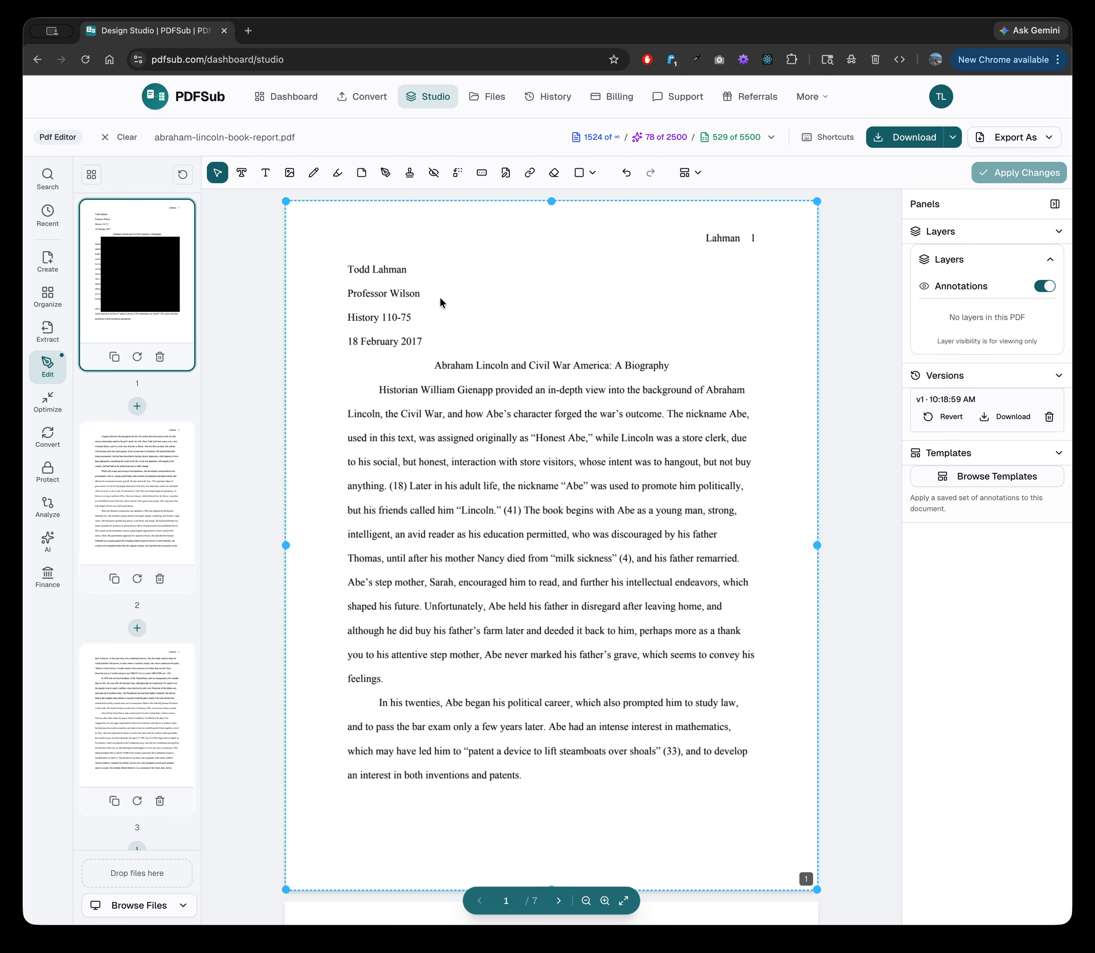
# Step: Add a custom stamp with the text "Custom" to page 1 and delete it
pyautogui.click(408, 172)
pyautogui.click(463, 335)
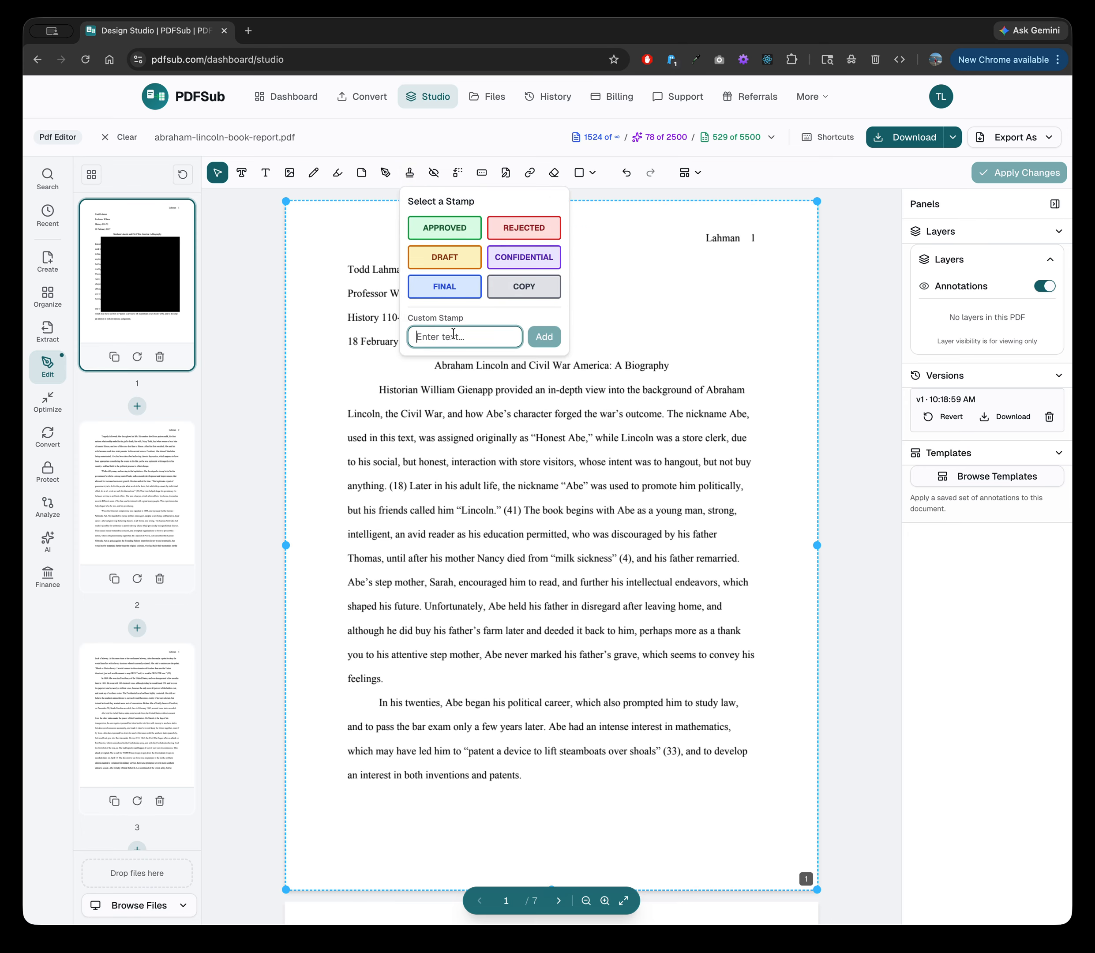
pyautogui.write('Custom')
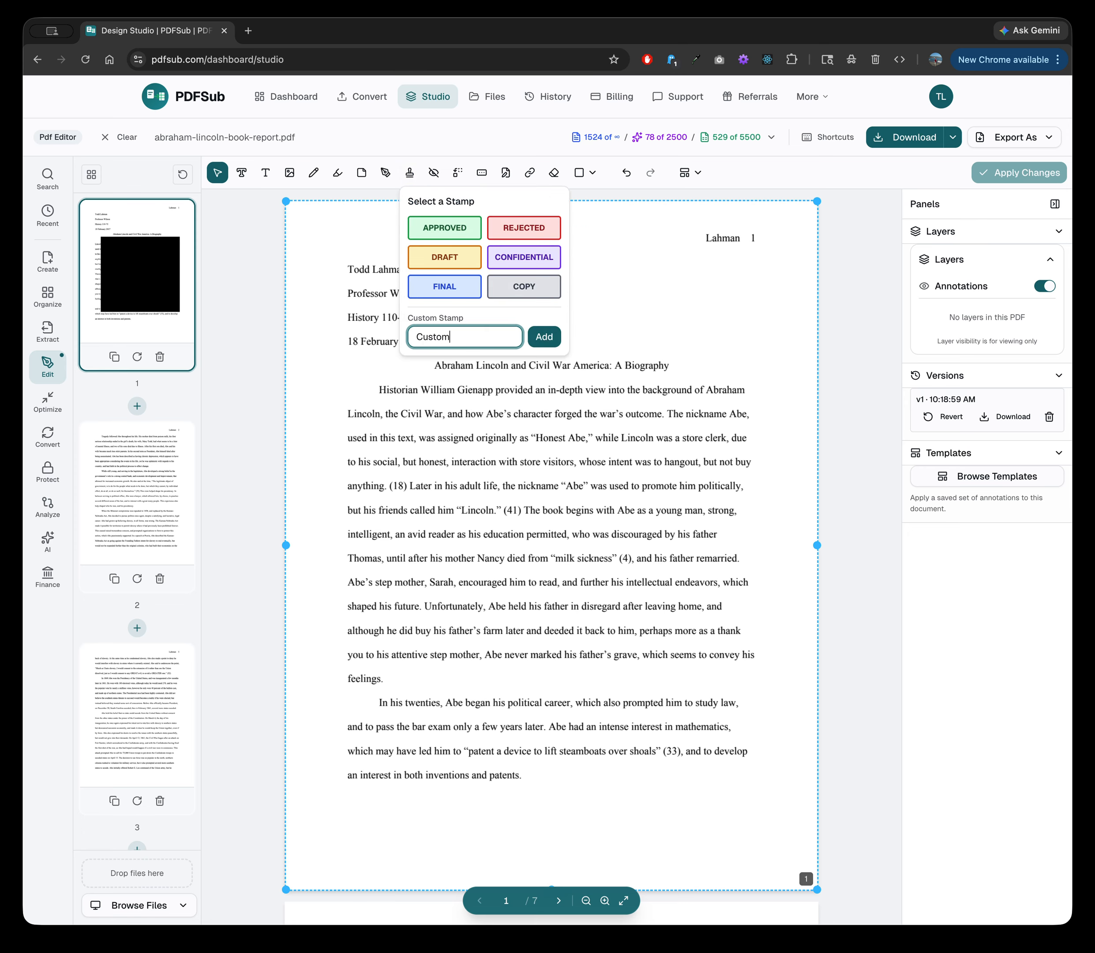
pyautogui.click(537, 338)
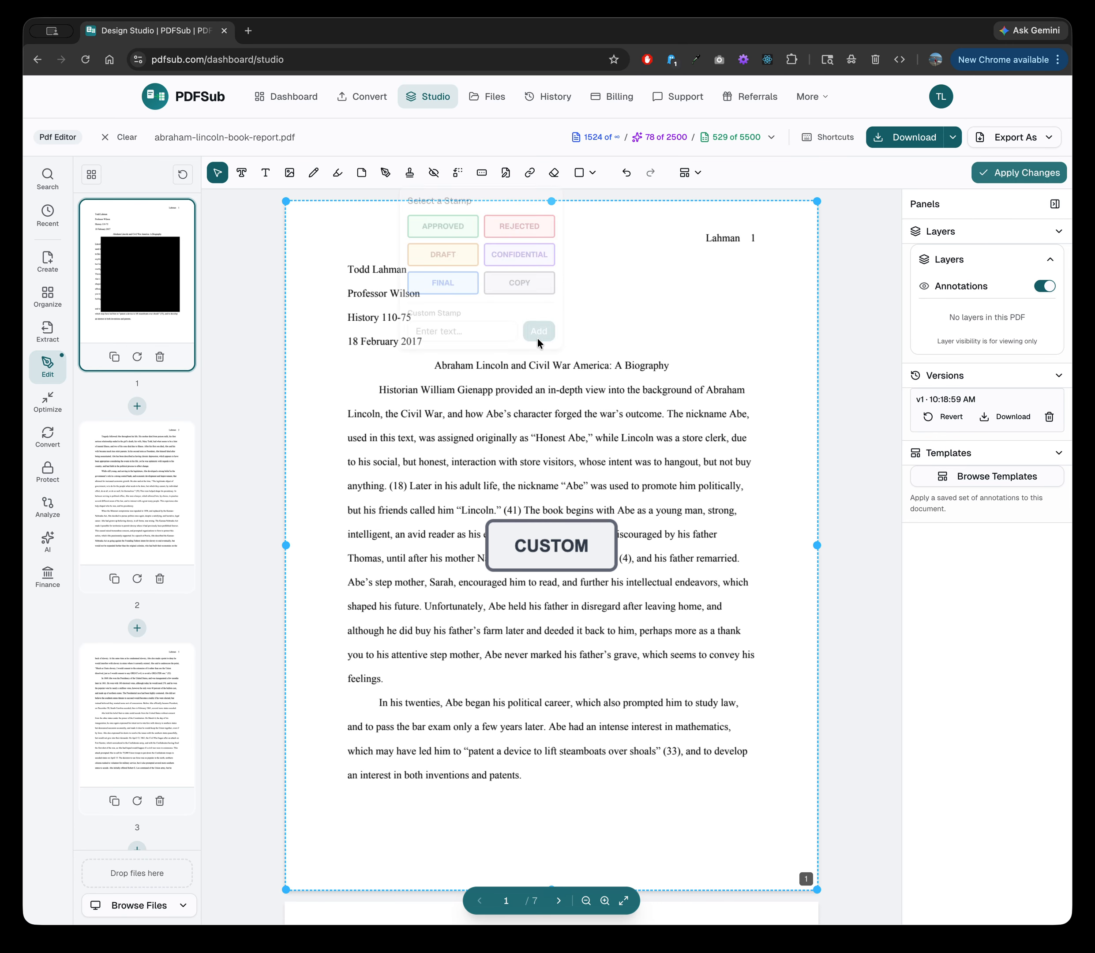
pyautogui.rightClick(544, 552)
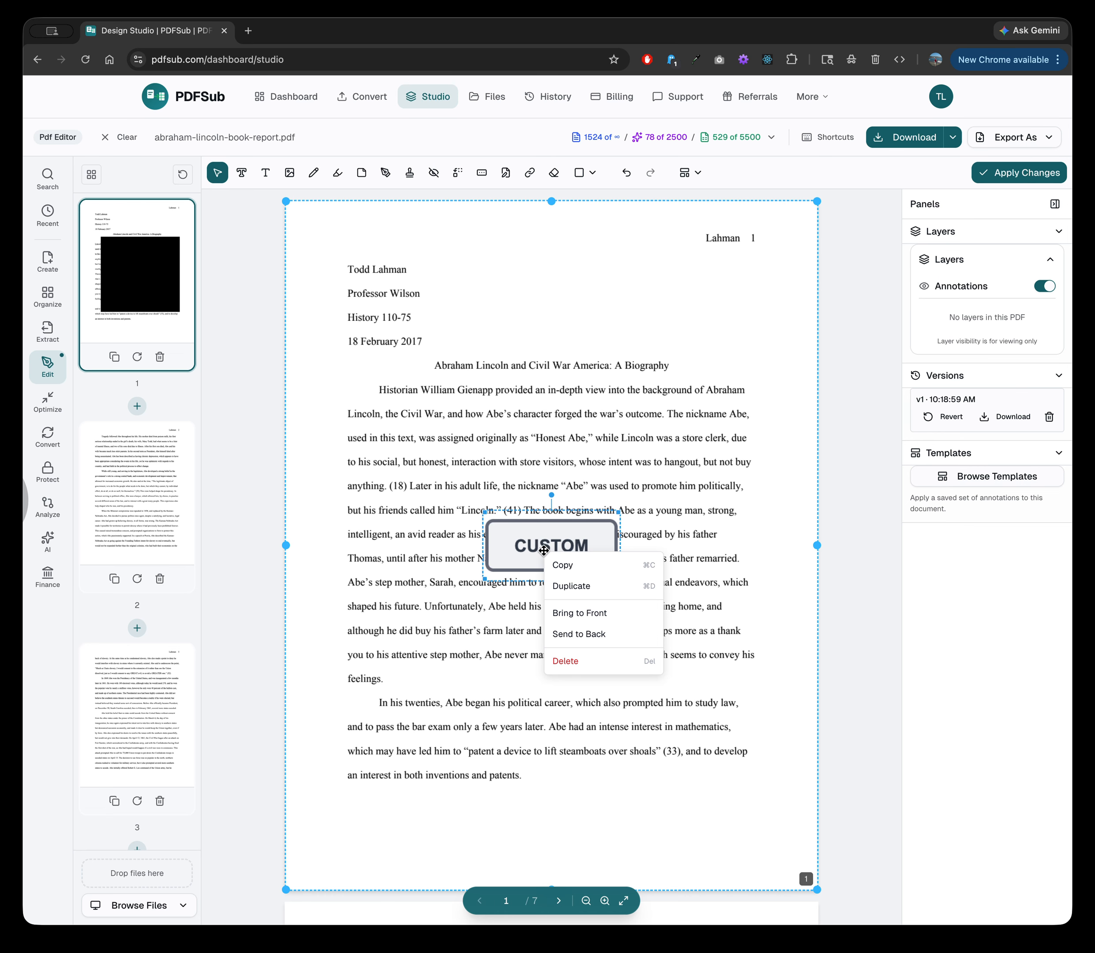
pyautogui.click(563, 661)
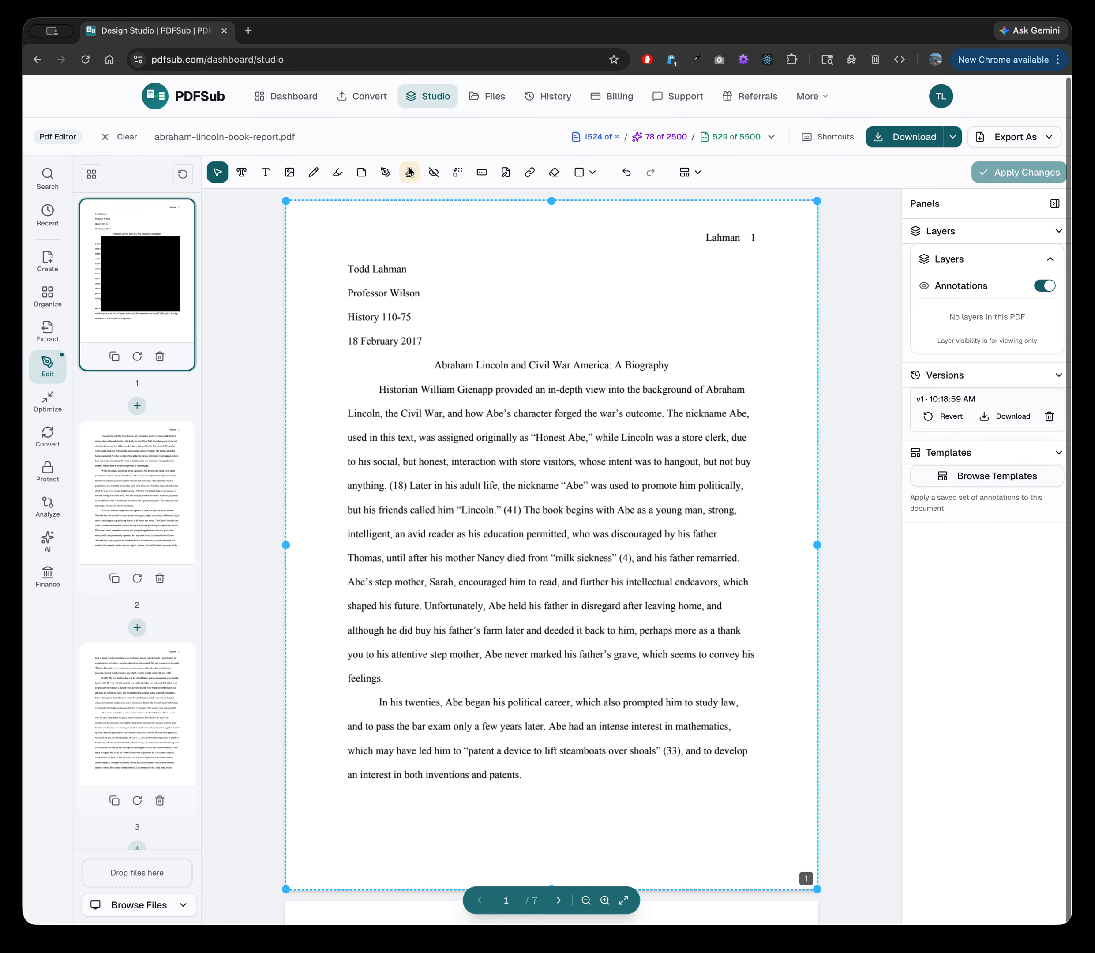
# Step: Draw a curved black freehand signature in the signature creator and clear the drawing
pyautogui.click(385, 173)
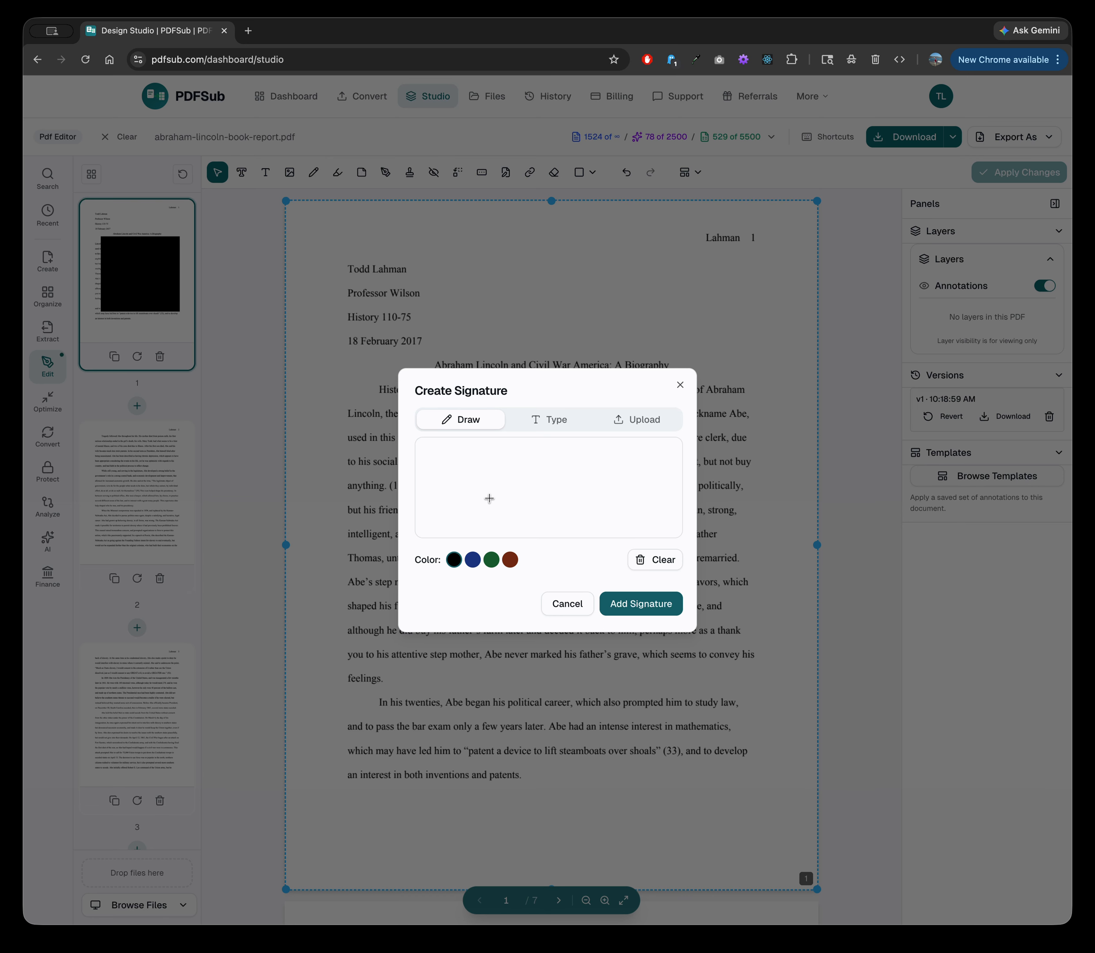
pyautogui.moveTo(437, 506)
pyautogui.mouseDown()
pyautogui.moveTo(521, 465)
pyautogui.moveTo(553, 494)
pyautogui.moveTo(576, 481)
pyautogui.mouseUp()
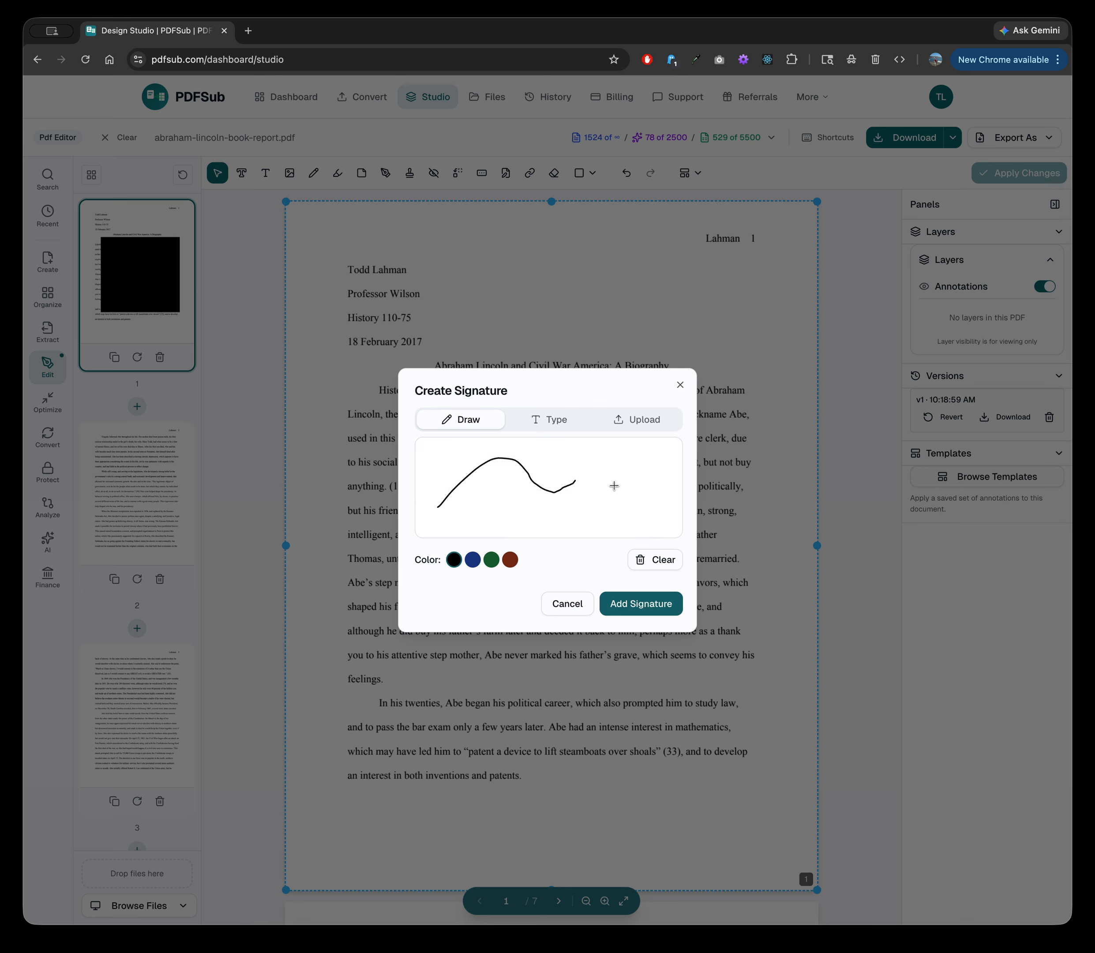
pyautogui.click(641, 559)
# Step: Create a typed signature from the author's full name in black Dancing Script and add it to page 1
pyautogui.click(550, 423)
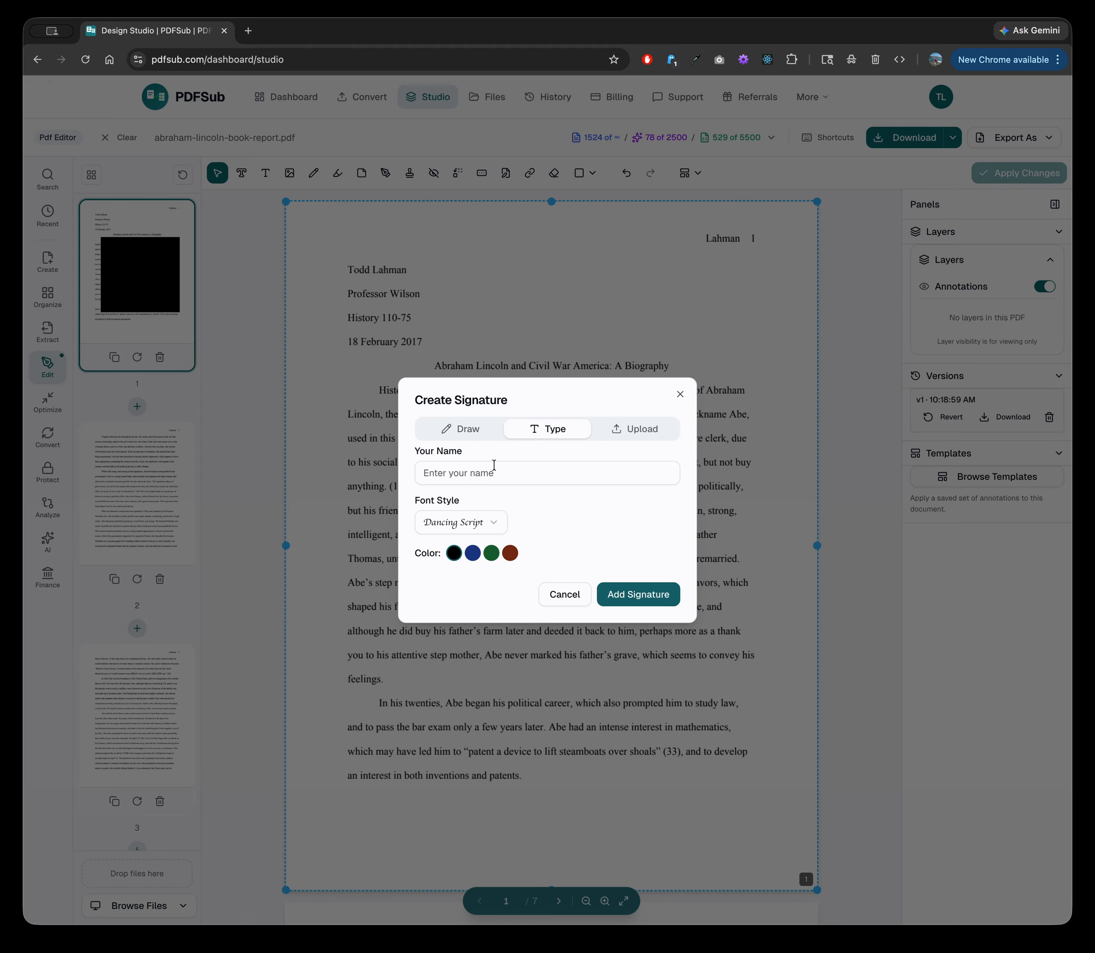
pyautogui.click(516, 469)
pyautogui.click(495, 501)
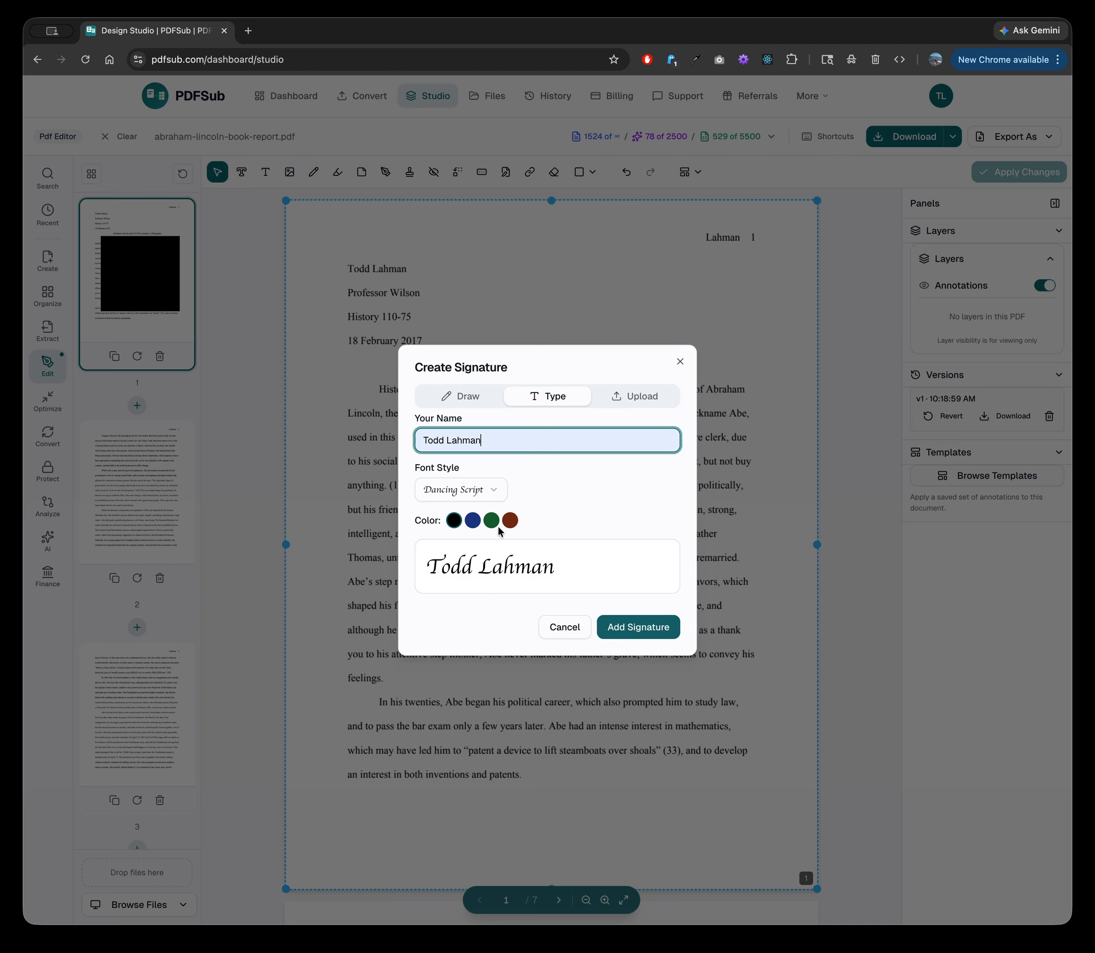
pyautogui.click(467, 488)
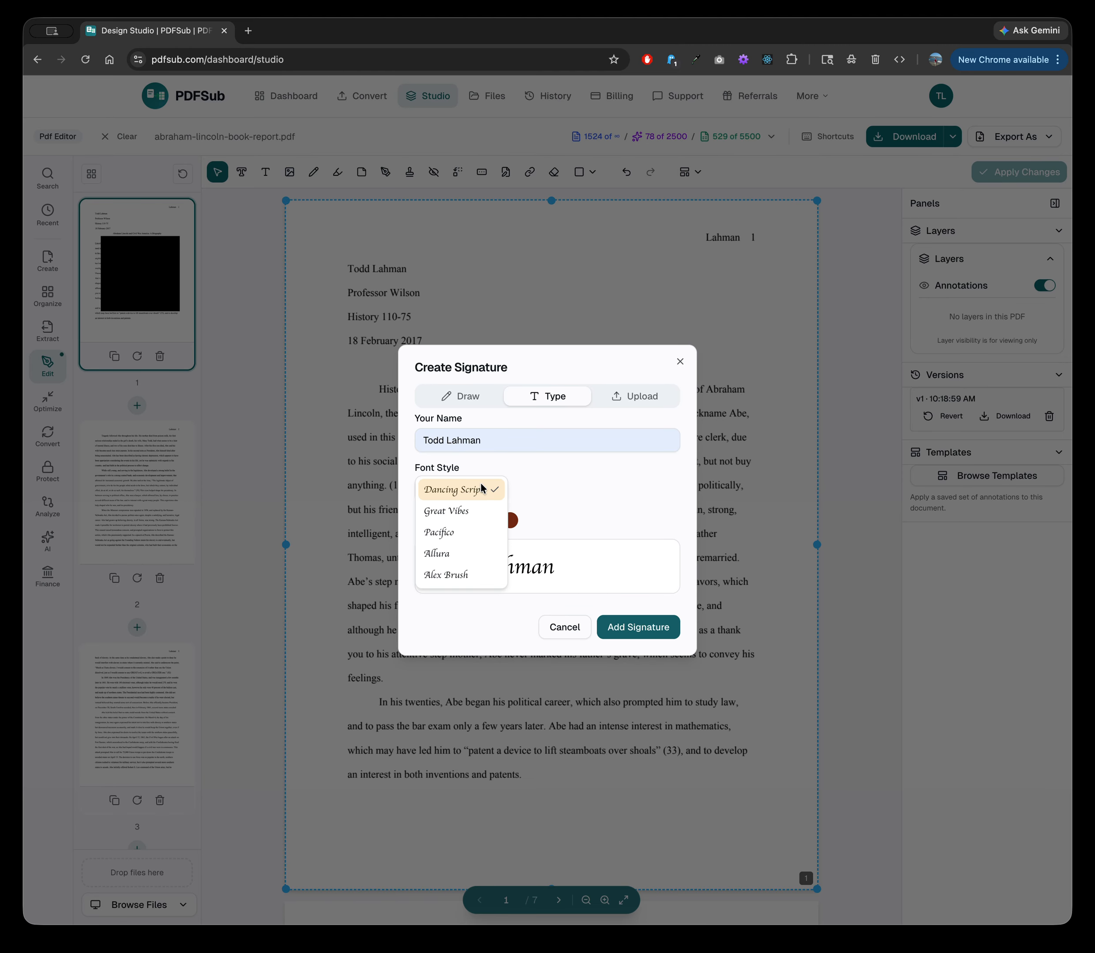
pyautogui.click(598, 488)
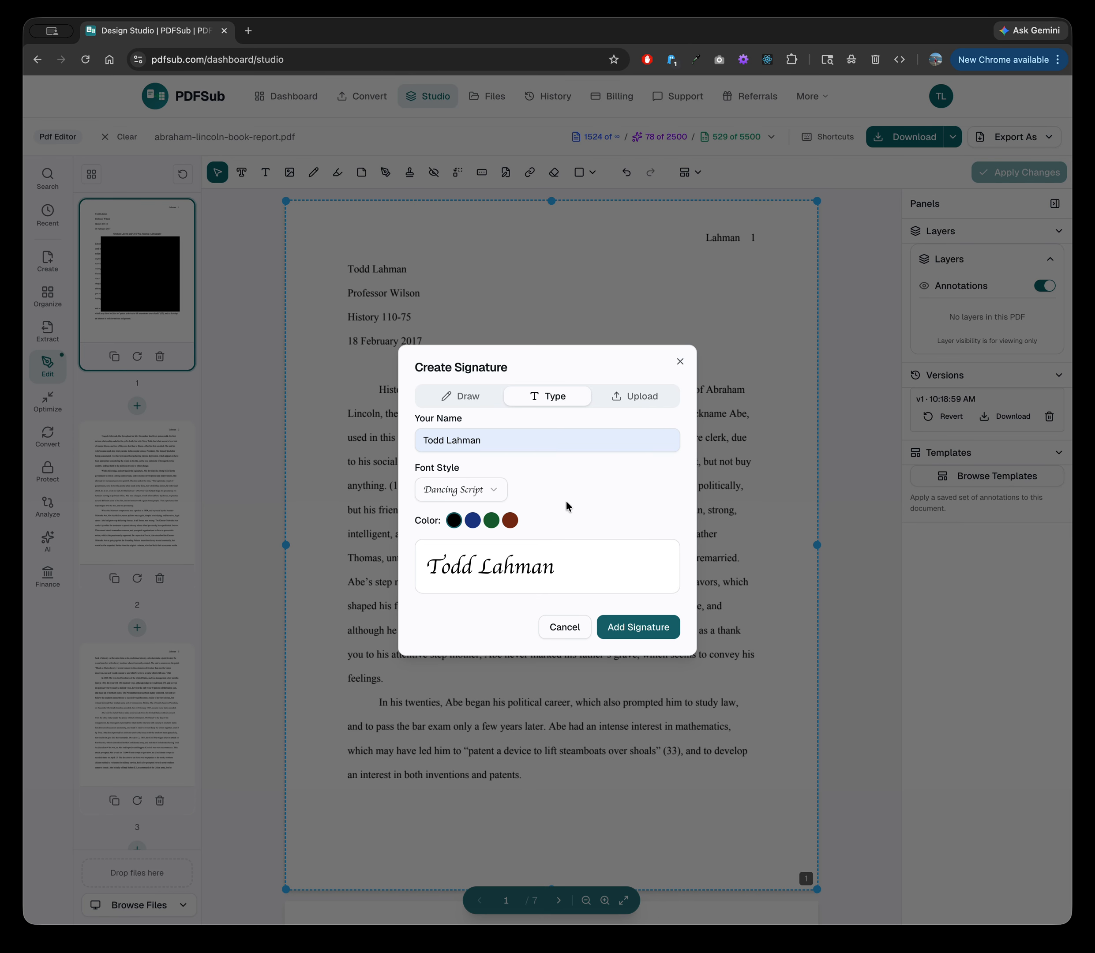
pyautogui.click(647, 628)
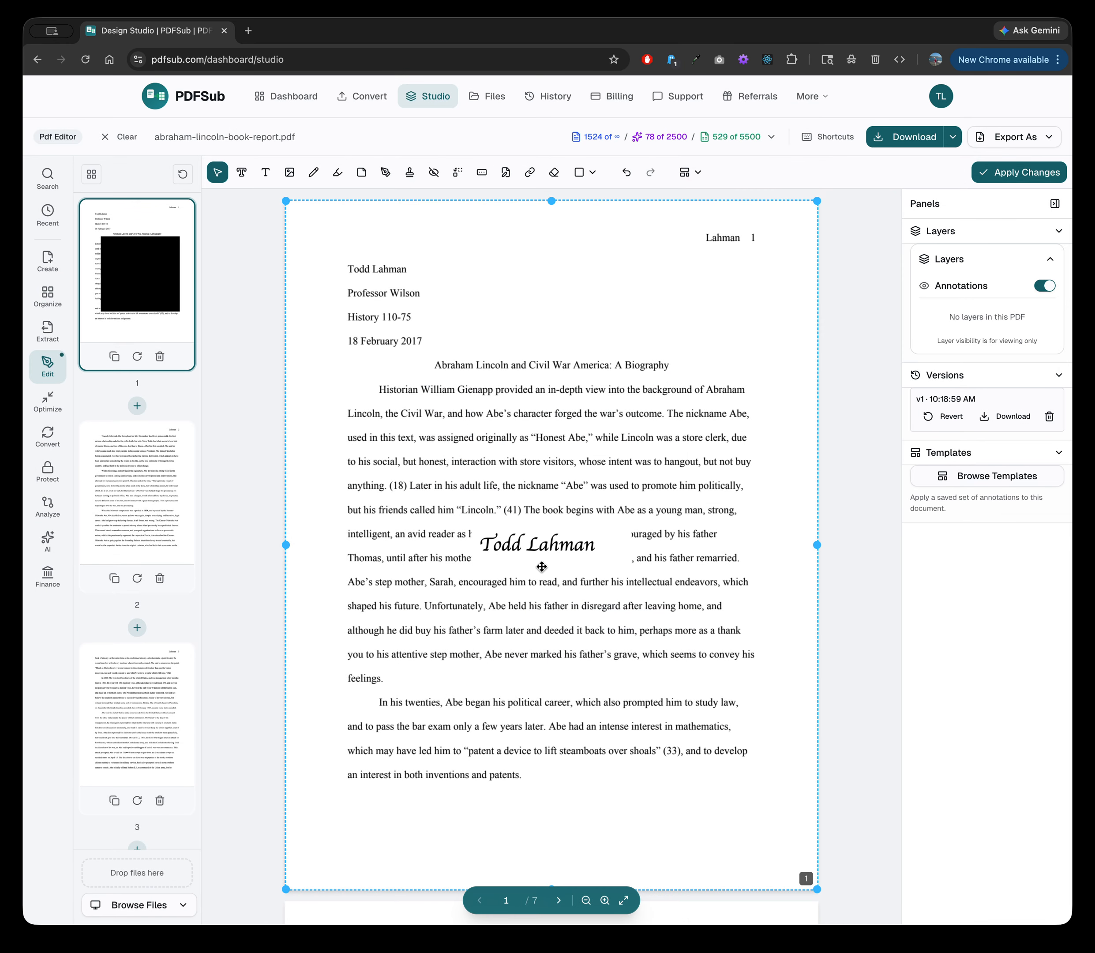
# Step: Move the signature beside the word "feelings.", shrink it to about the line height, and delete it
pyautogui.moveTo(541, 566)
pyautogui.mouseDown()
pyautogui.moveTo(518, 636)
pyautogui.moveTo(462, 676)
pyautogui.moveTo(475, 680)
pyautogui.mouseUp()
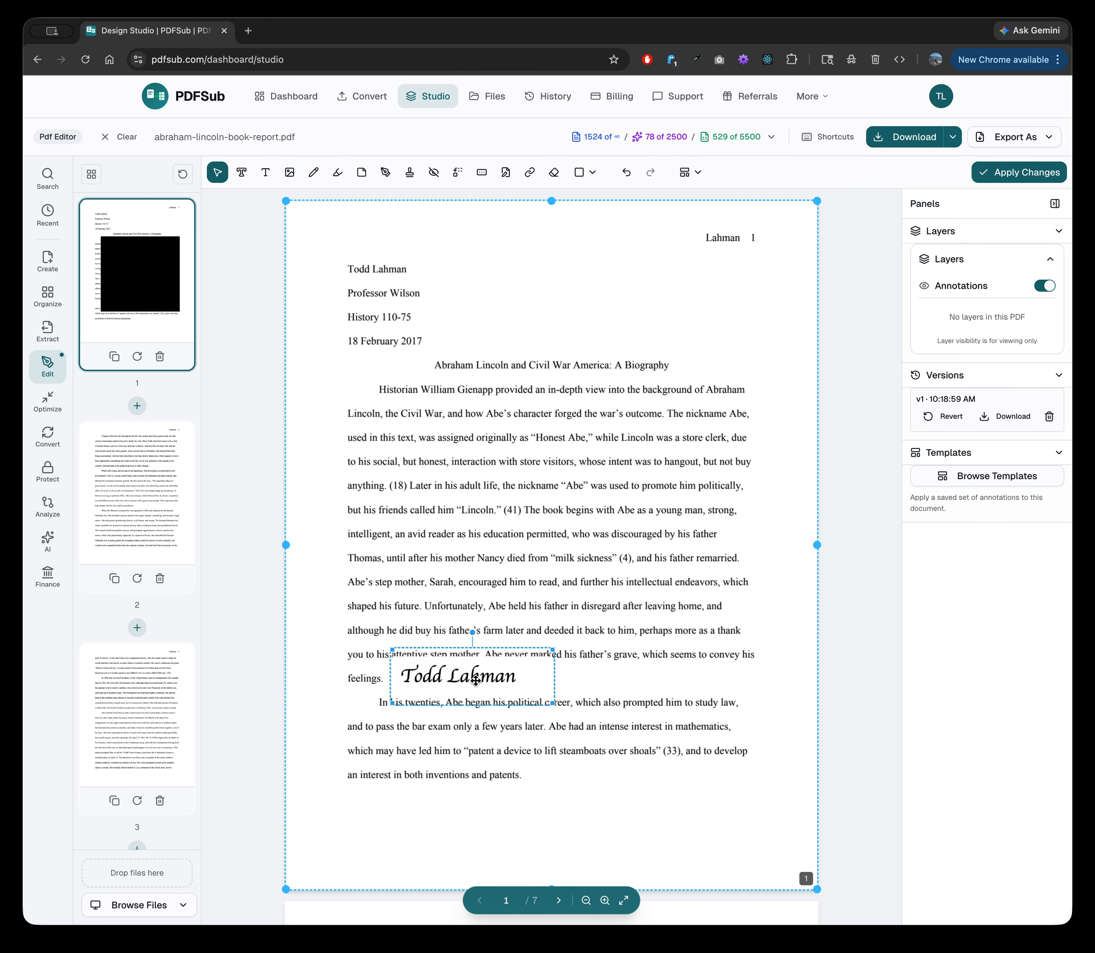
pyautogui.moveTo(552, 650); pyautogui.dragTo(462, 684)
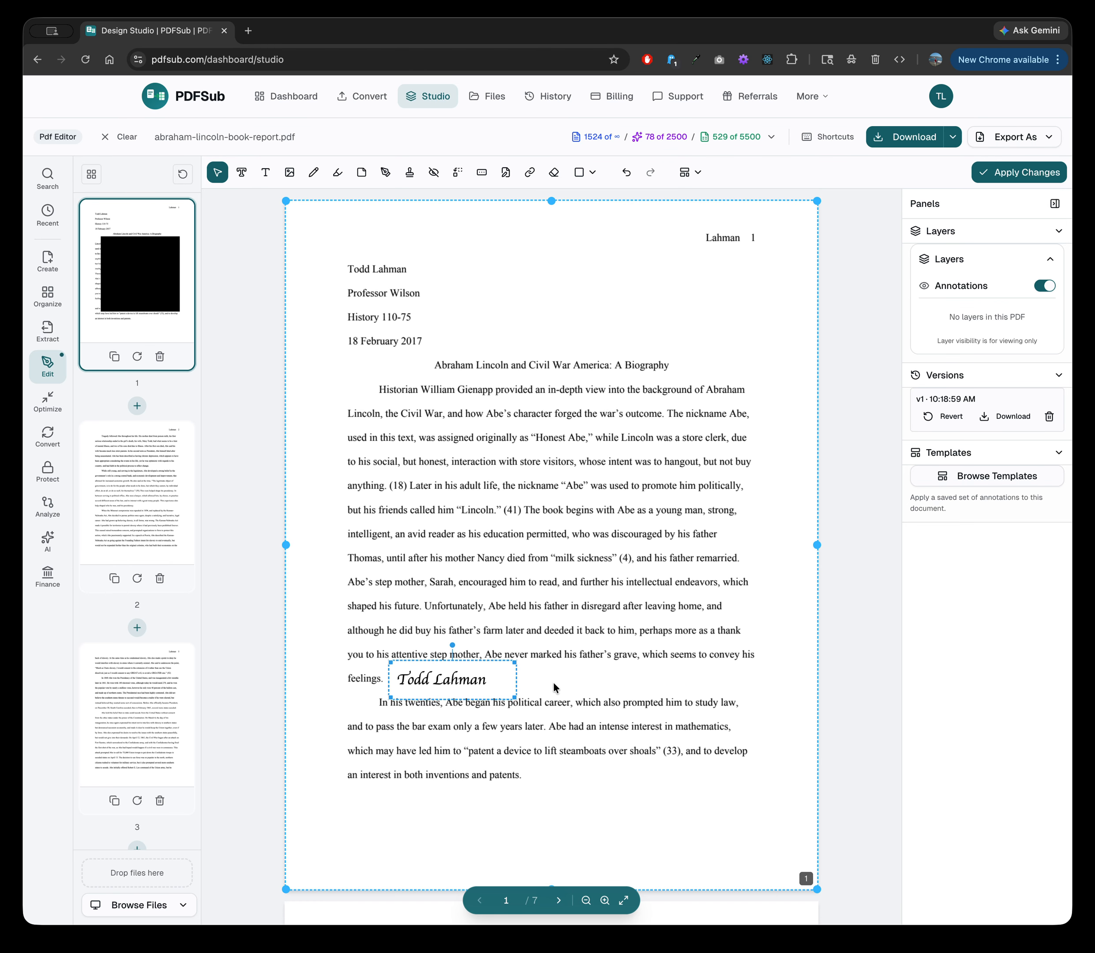
pyautogui.rightClick(475, 680)
pyautogui.click(489, 785)
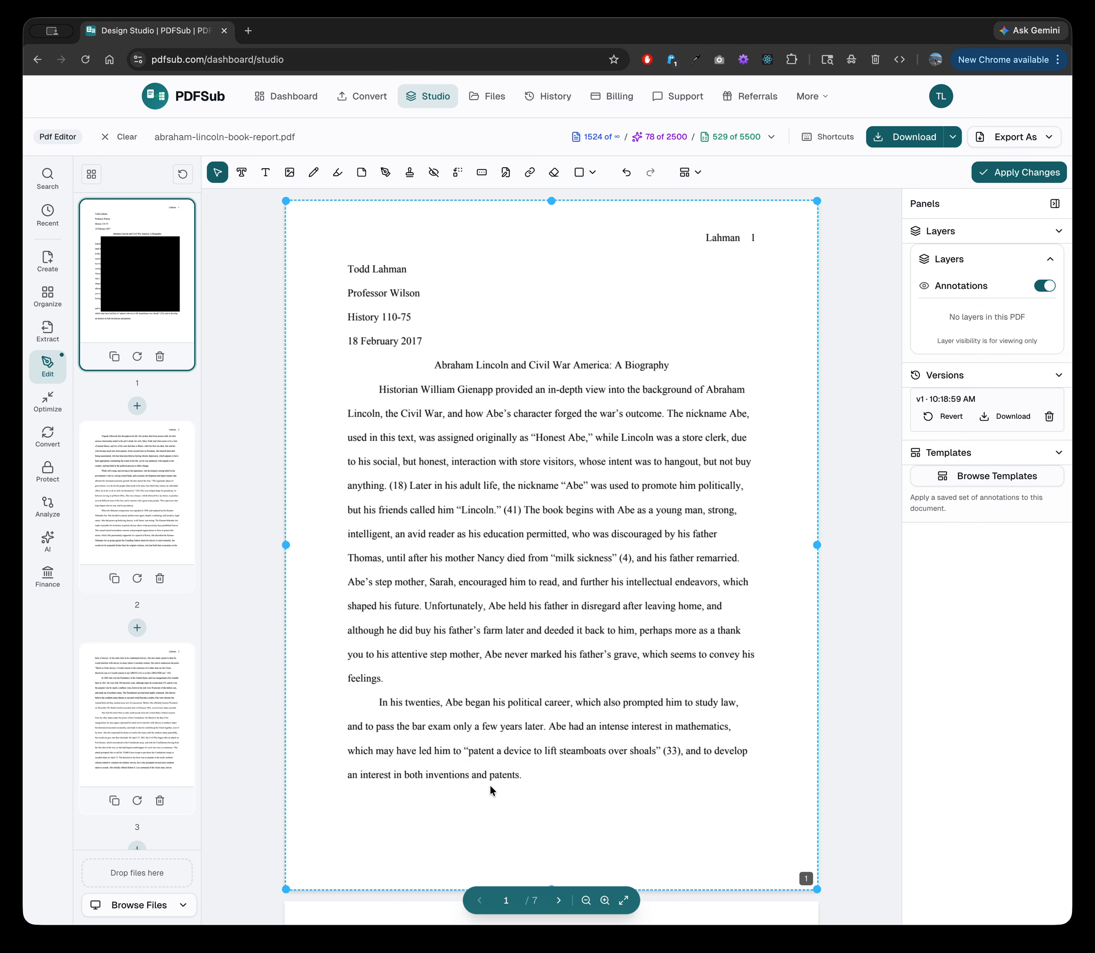
# Step: Highlight the first body line up to "background of" in yellow at 40% opacity and adjust the highlight's fit over the text
pyautogui.click(338, 173)
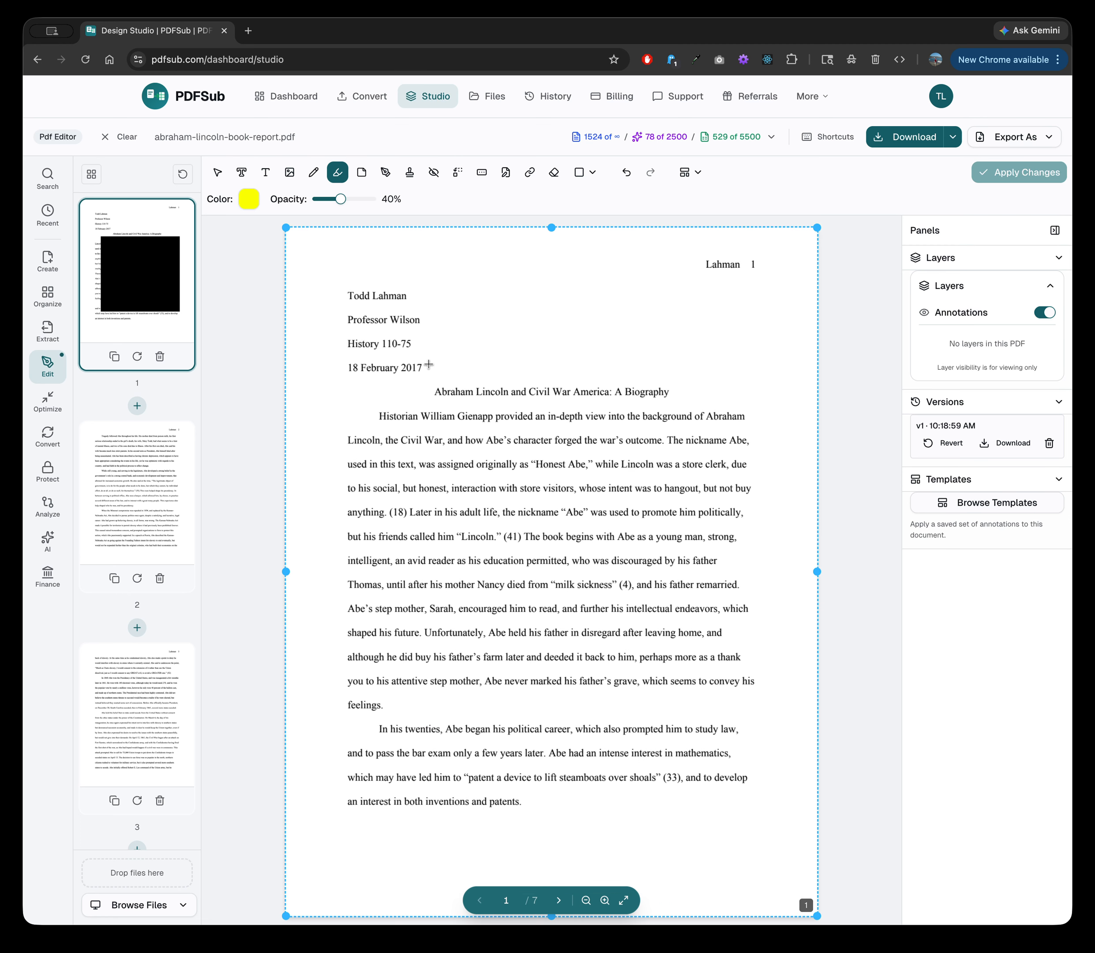
pyautogui.moveTo(376, 413); pyautogui.dragTo(703, 417)
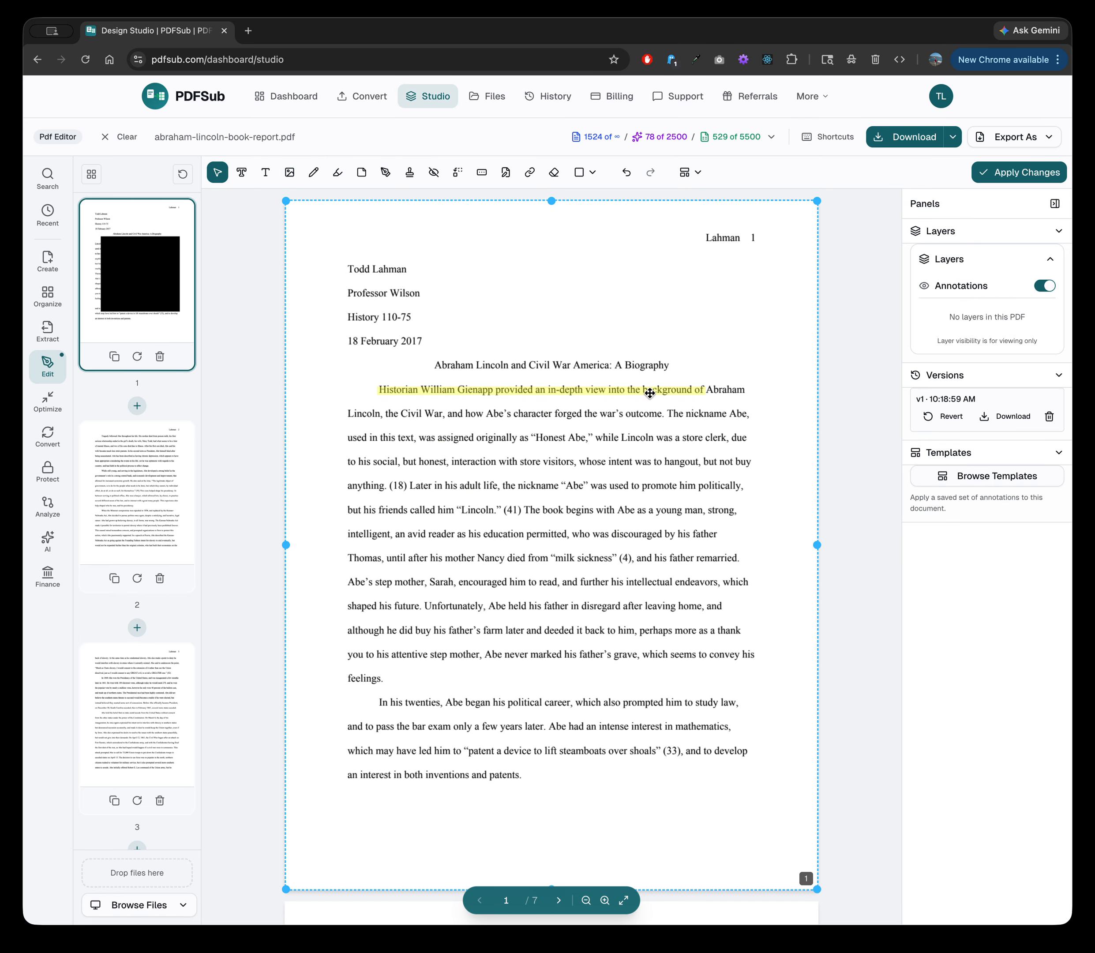
pyautogui.click(649, 393)
pyautogui.click(704, 412)
pyautogui.click(694, 390)
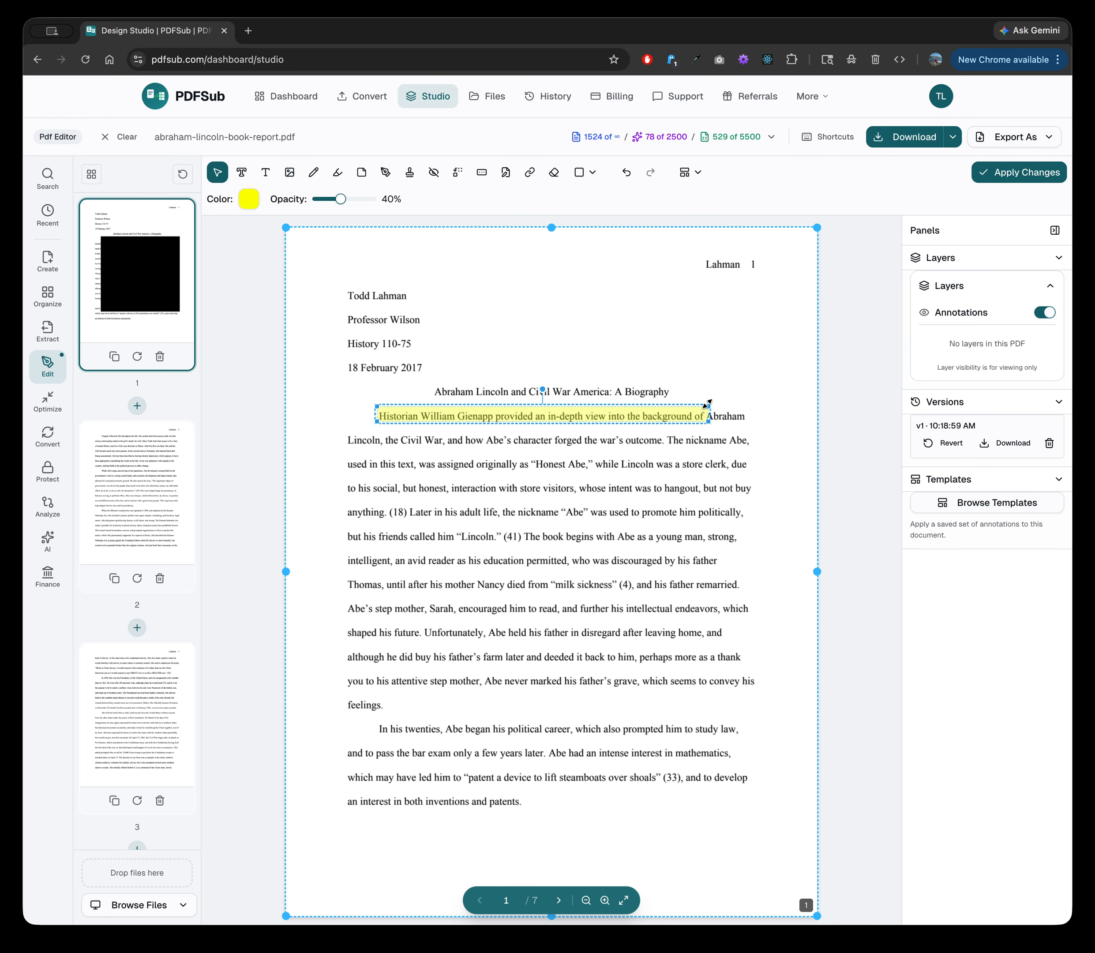
pyautogui.moveTo(631, 416); pyautogui.dragTo(630, 419)
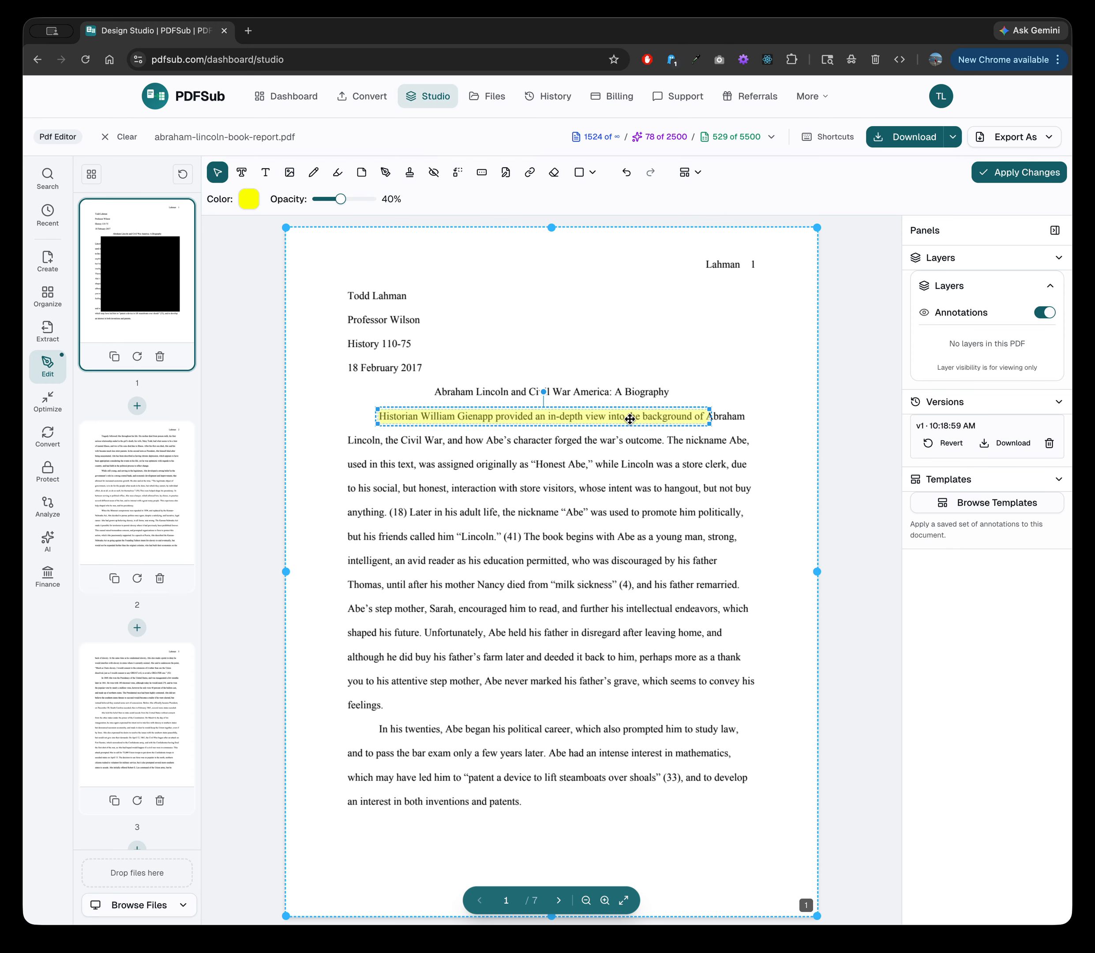
# Step: Check the highlight's available actions and colour choices, and delete the highlight from the first body line
pyautogui.rightClick(632, 416)
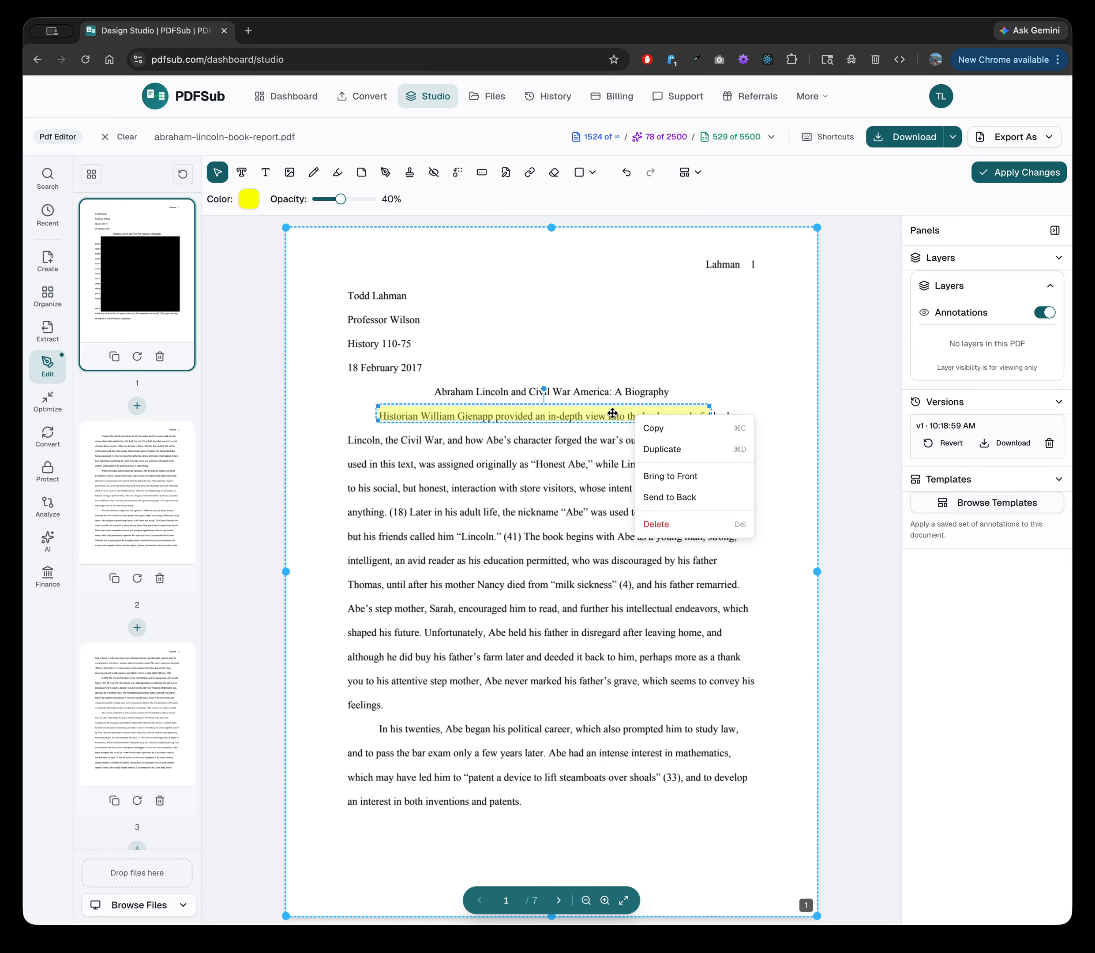
pyautogui.click(249, 202)
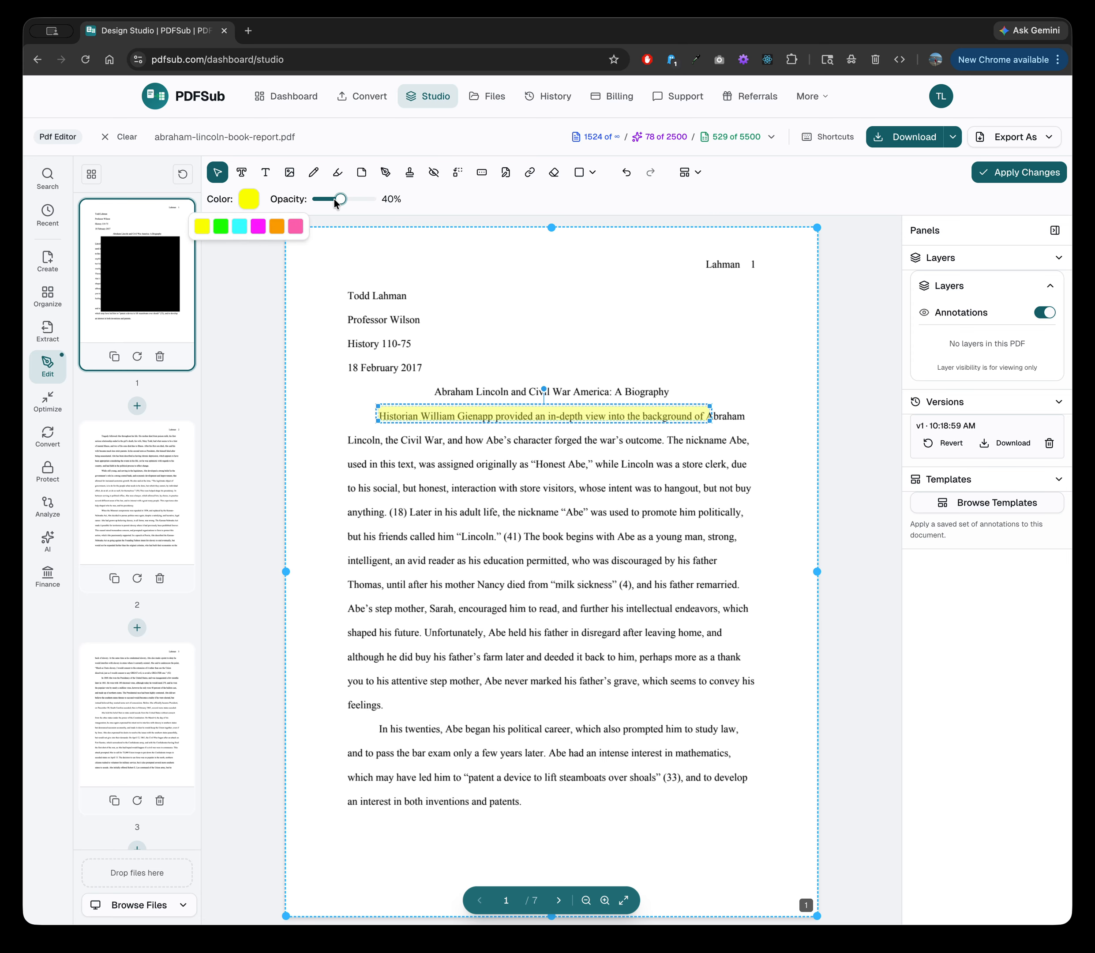
pyautogui.click(588, 444)
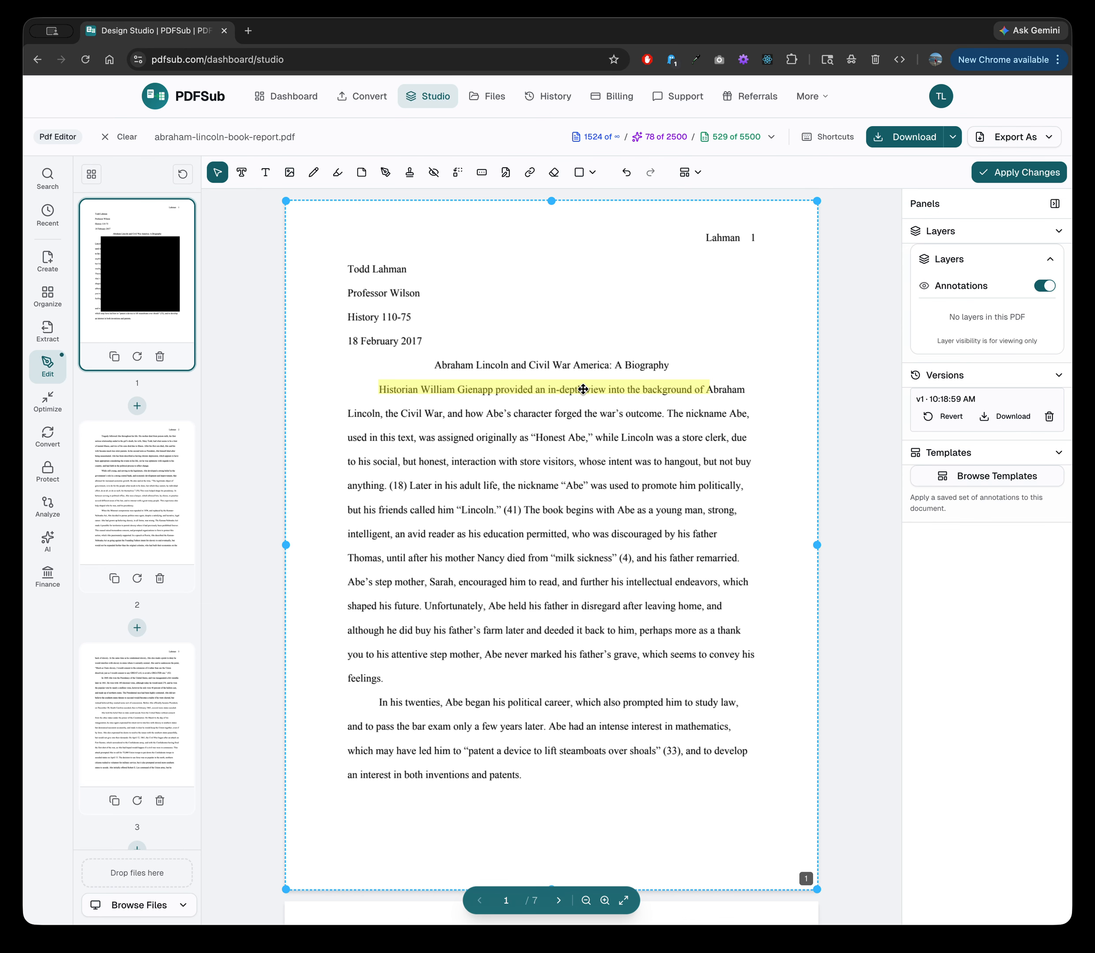
pyautogui.click(582, 389)
pyautogui.rightClick(584, 416)
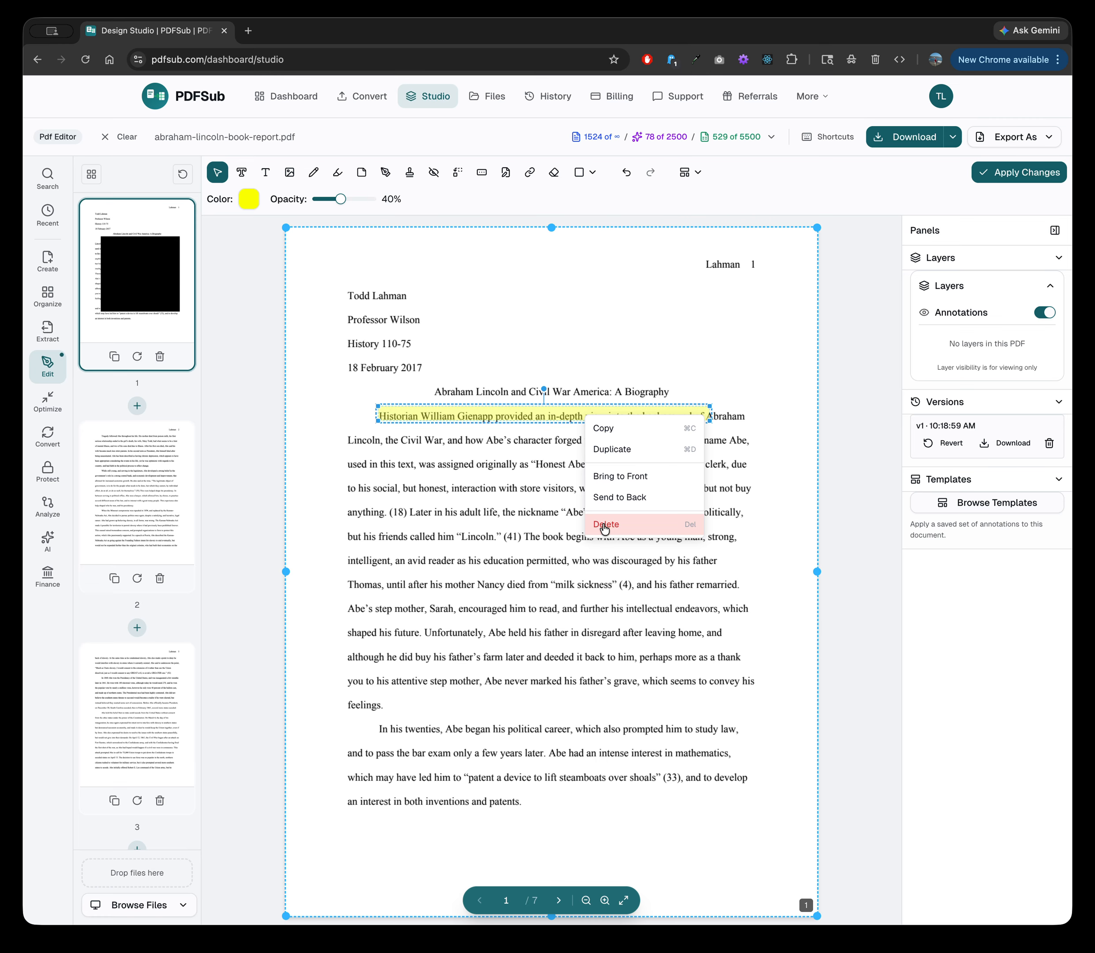
pyautogui.click(605, 526)
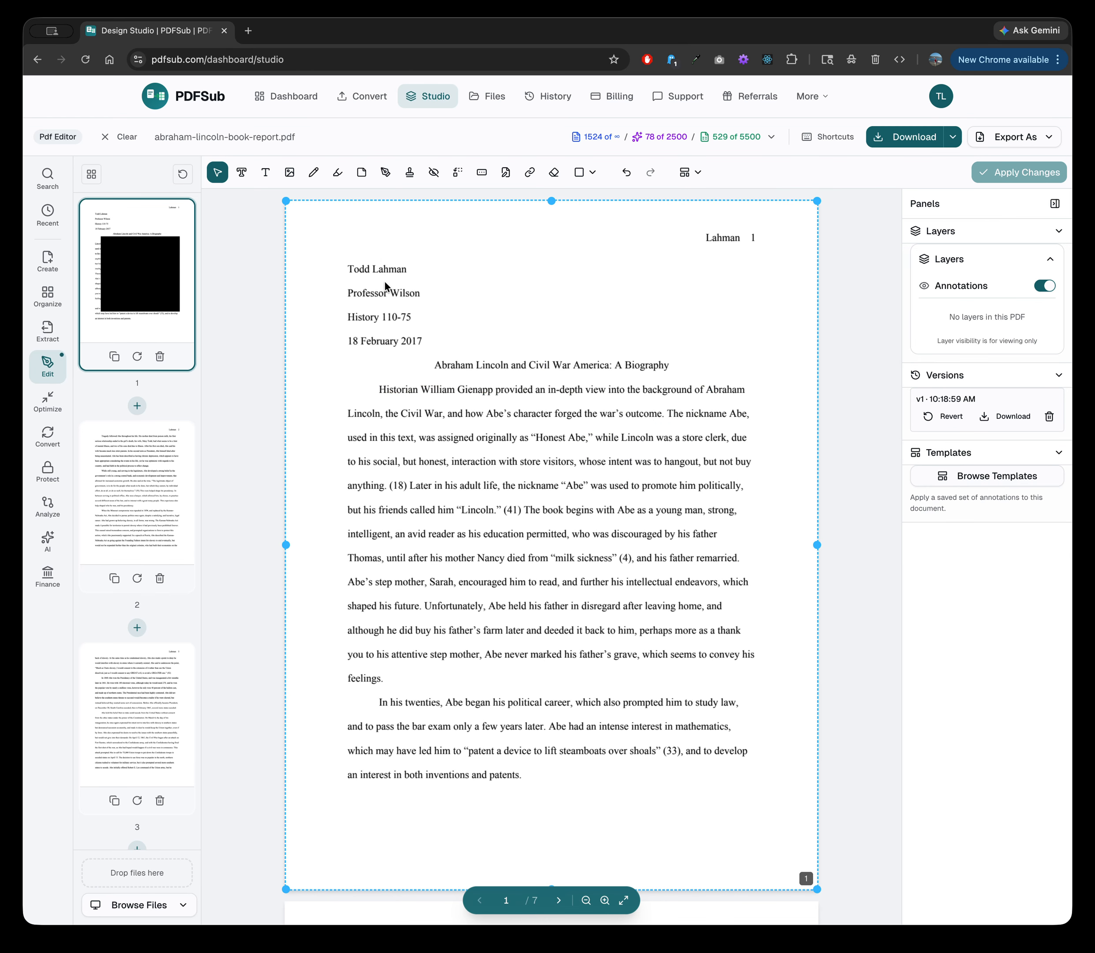
# Step: Place a yellow sticky note over the first paragraph with the text "add note"
pyautogui.click(361, 172)
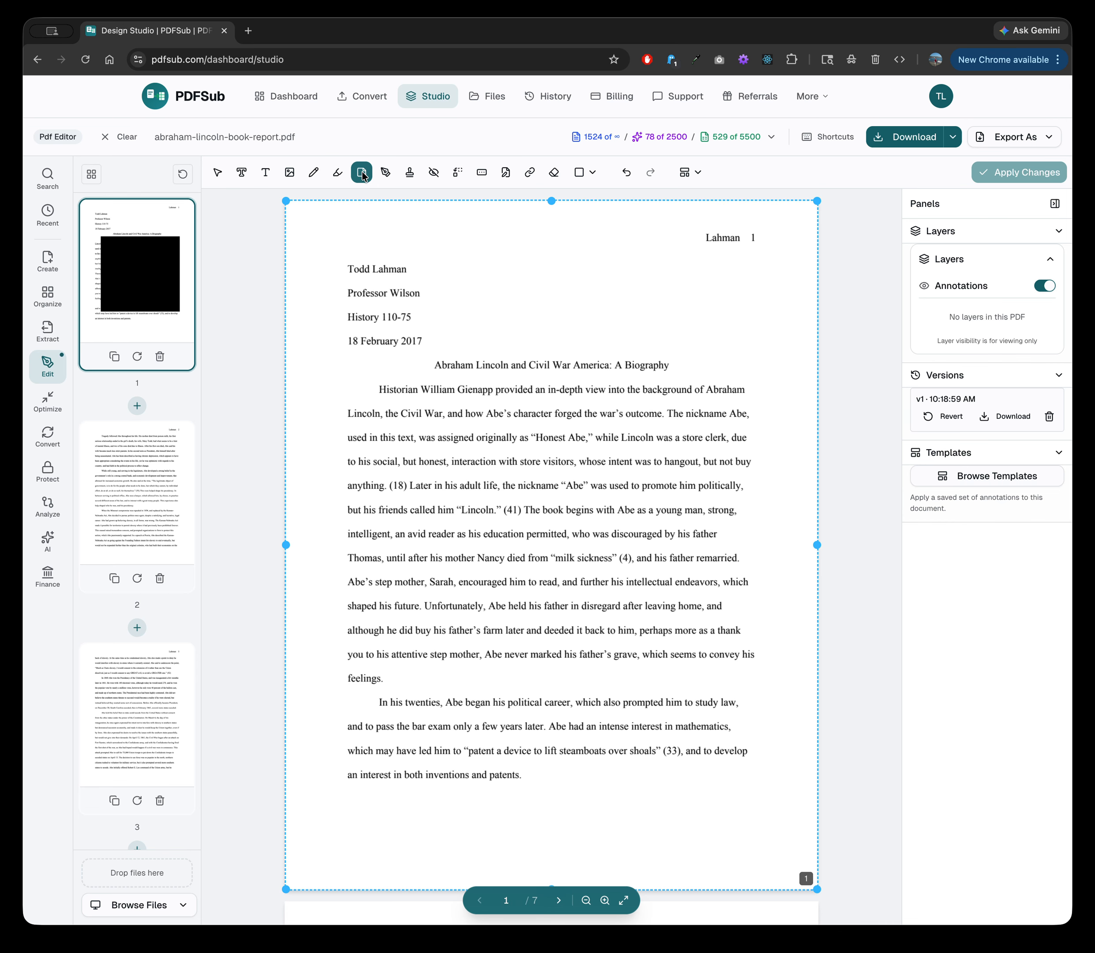
pyautogui.click(418, 395)
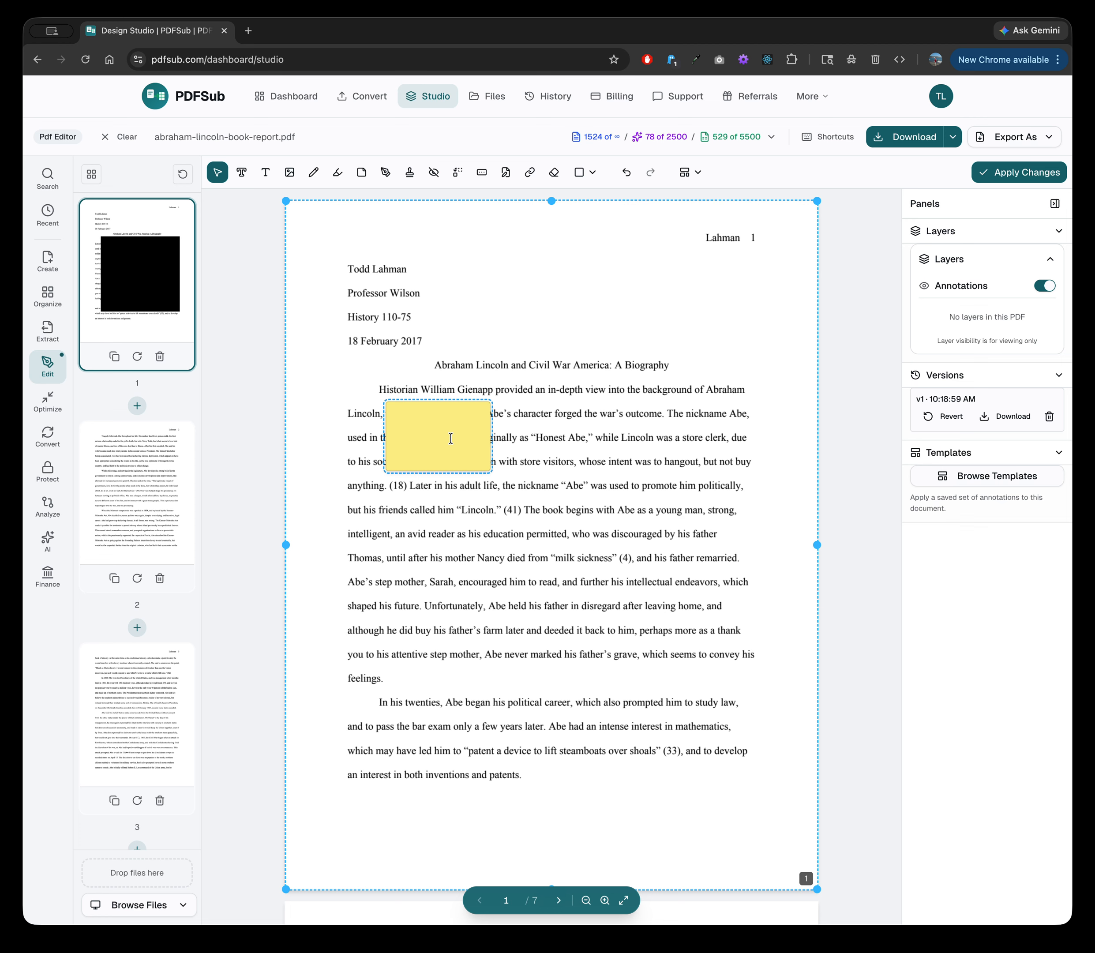
pyautogui.write('add note')
pyautogui.click(481, 443)
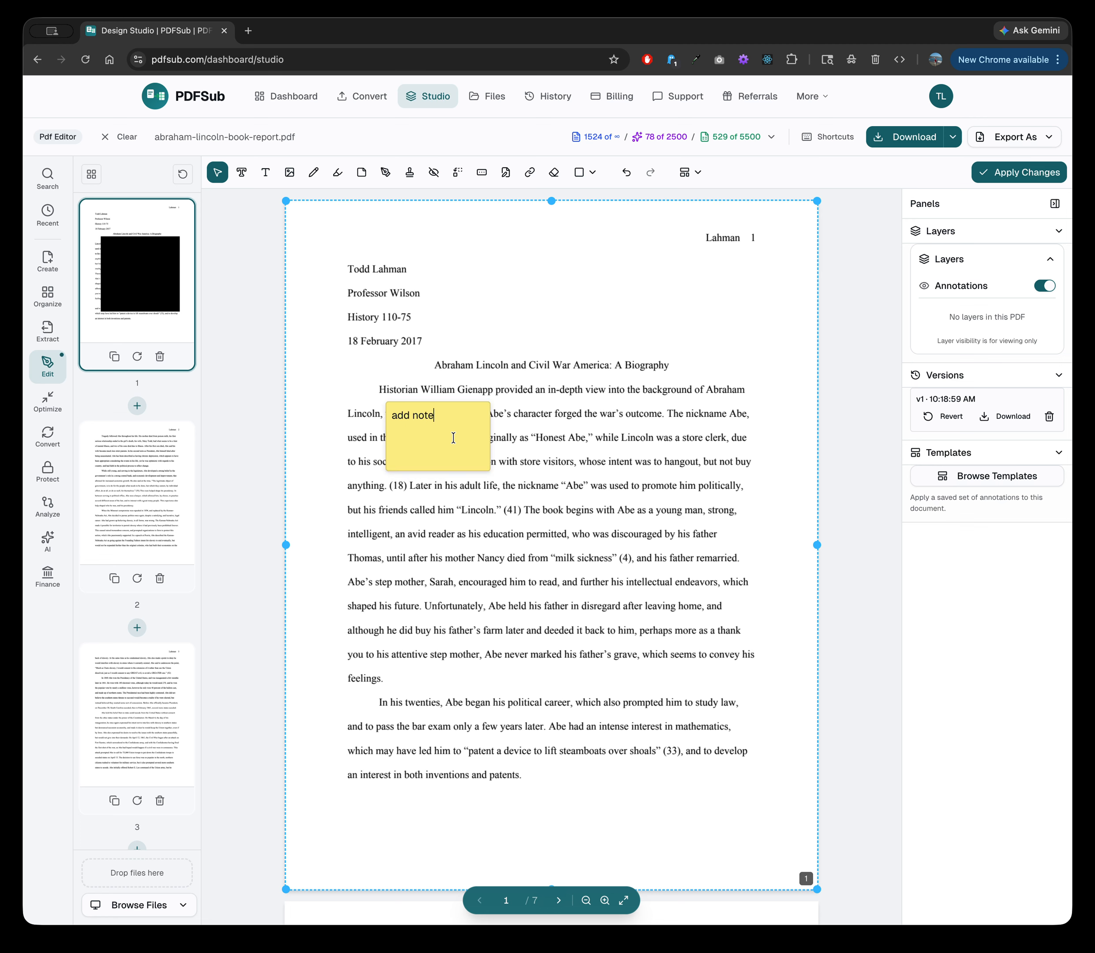
# Step: Move the sticky note up beside the heading lines above the title and delete it
pyautogui.moveTo(453, 437); pyautogui.dragTo(586, 303)
pyautogui.click(483, 435)
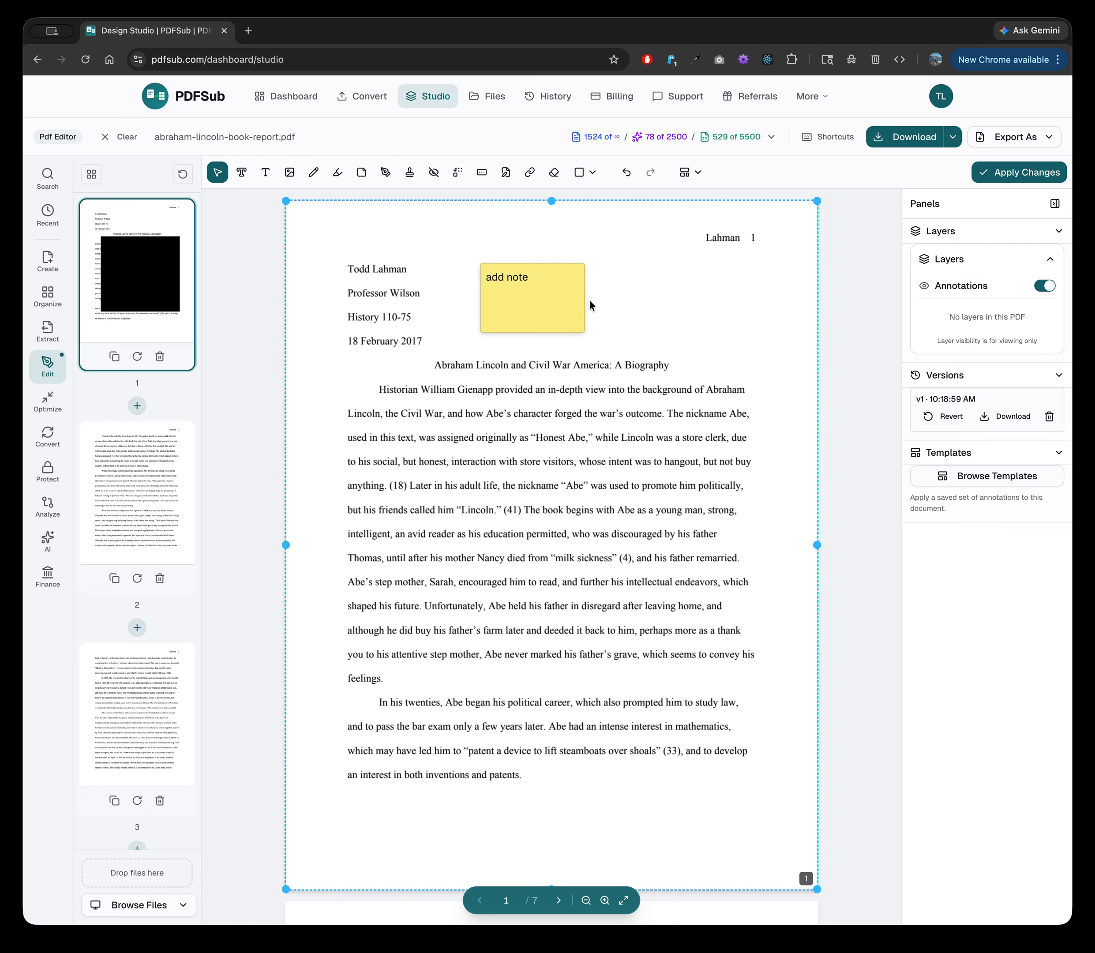
pyautogui.rightClick(563, 321)
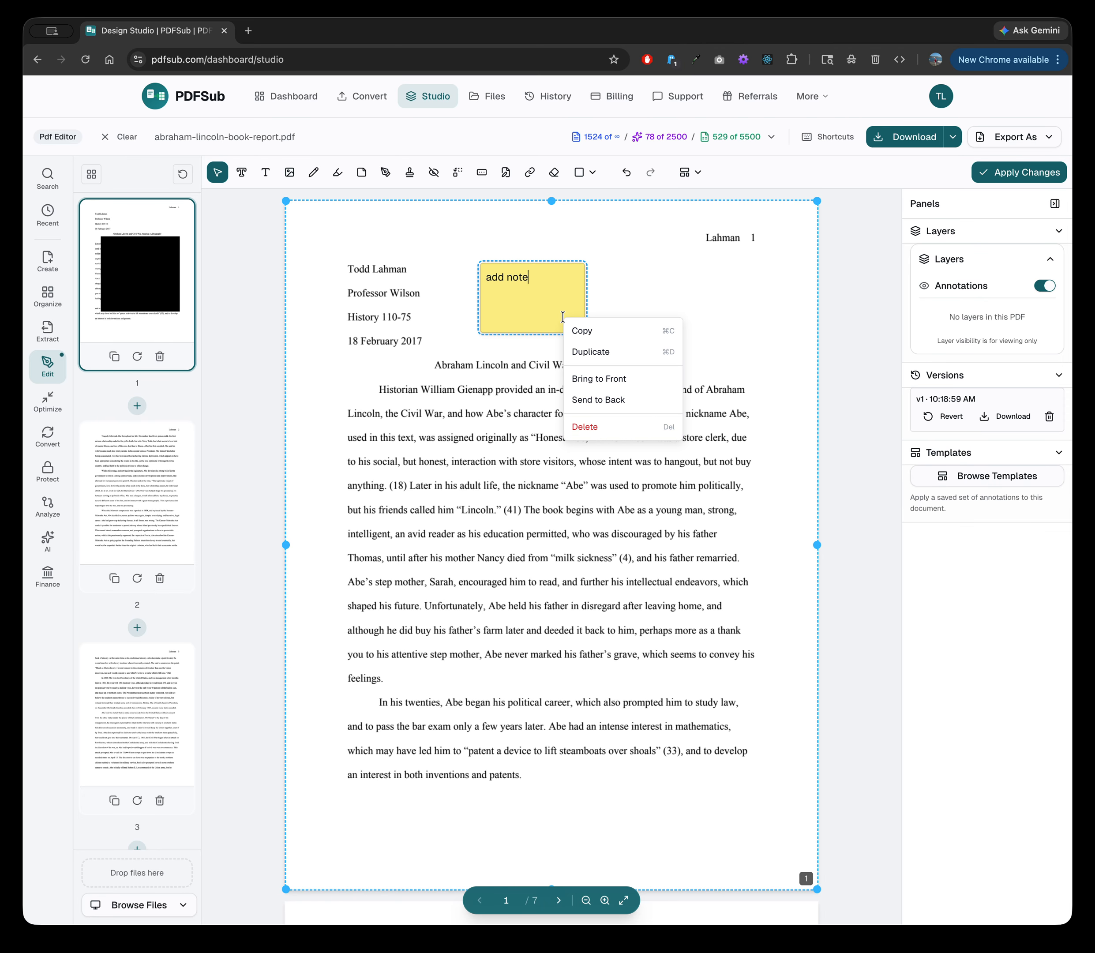
pyautogui.click(597, 427)
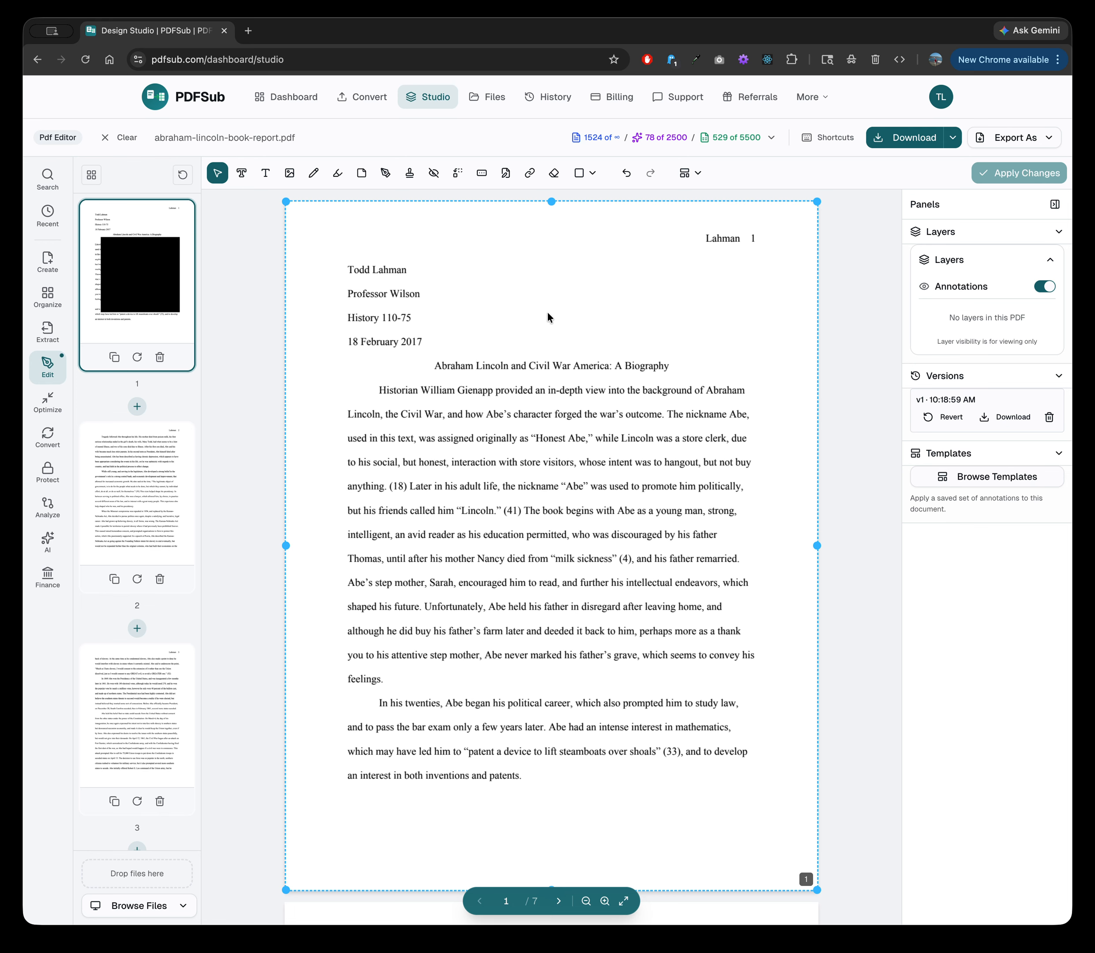
# Step: Edit the existing page text, replacing the historian's surname in the first body line with "the man"
pyautogui.click(242, 173)
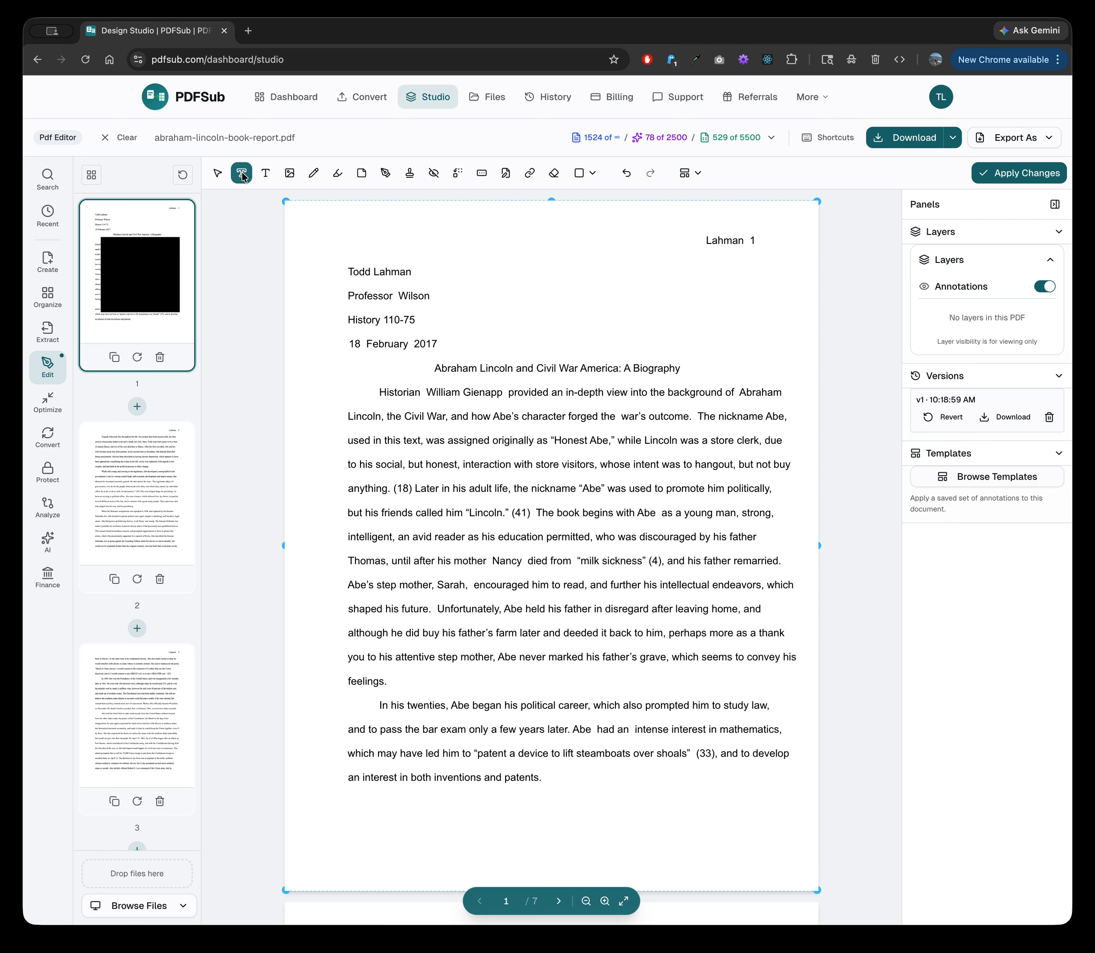
pyautogui.doubleClick(479, 392)
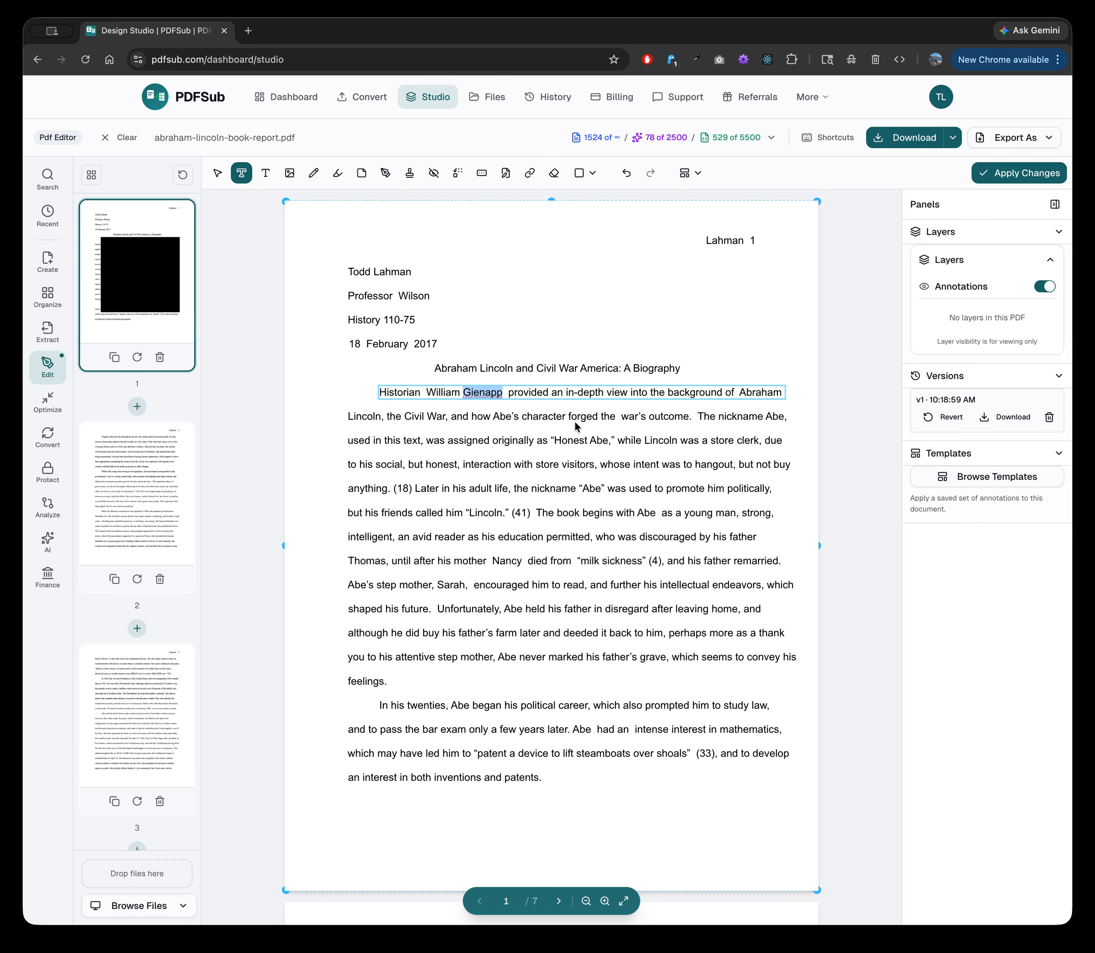
pyautogui.write('the man')
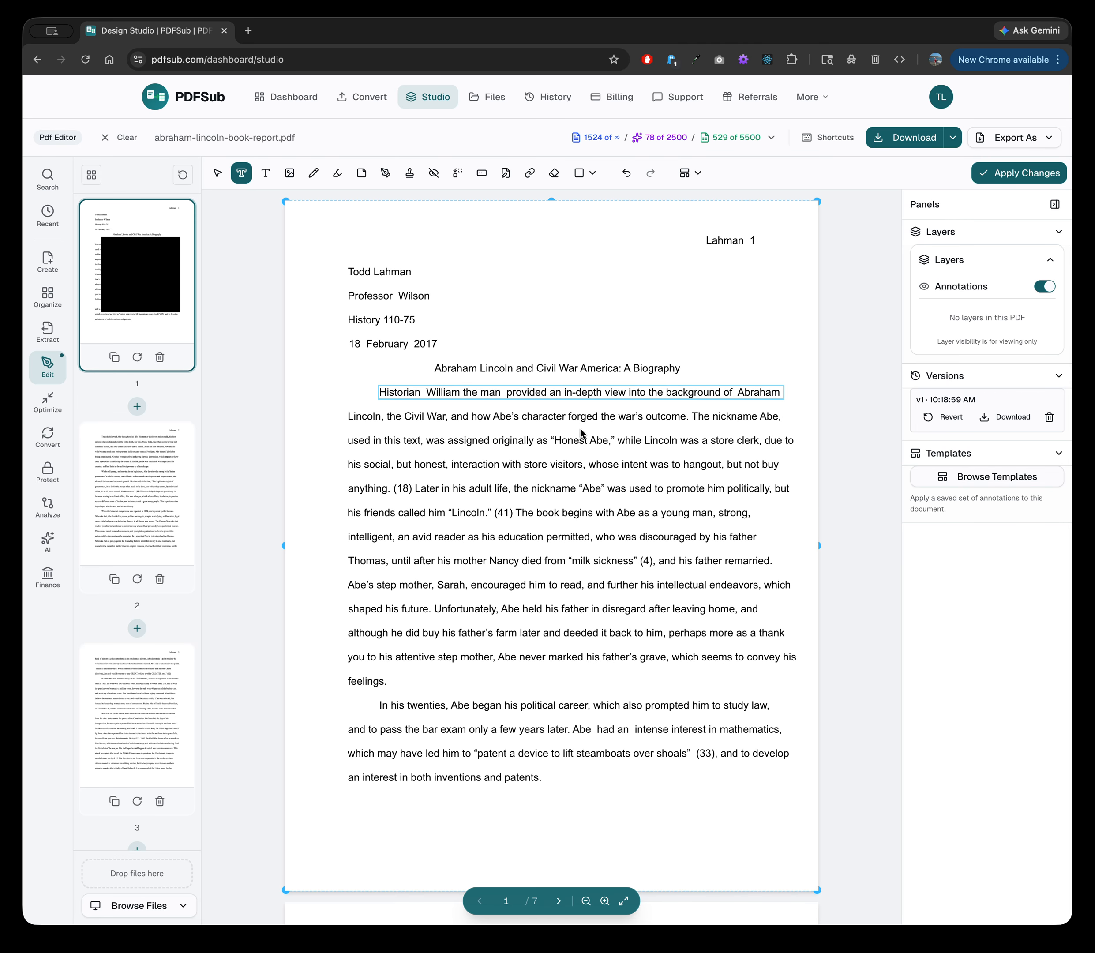
# Step: Insert "and his wife" after "The nickname Abe" in the second body line and apply the changes to the document
pyautogui.click(776, 414)
pyautogui.write('and his')
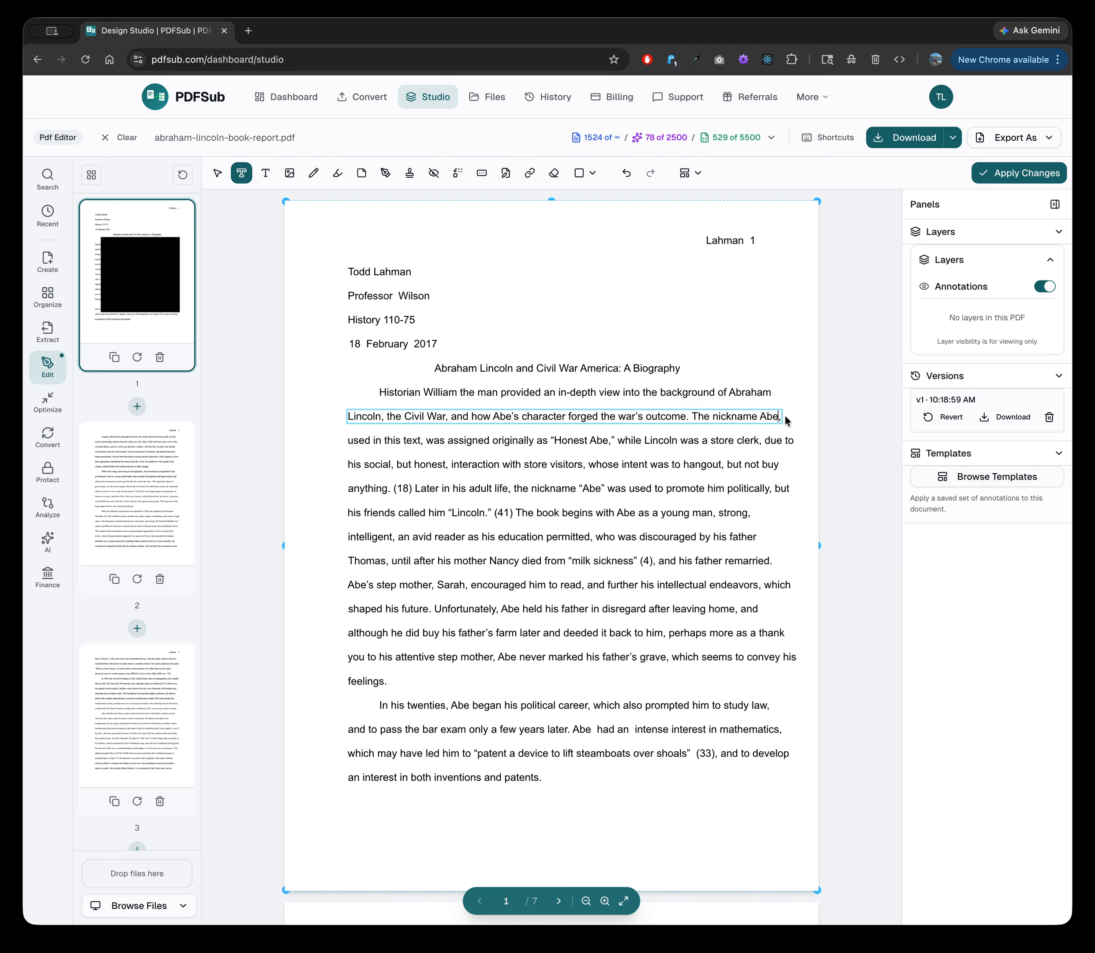
pyautogui.write(' wi')
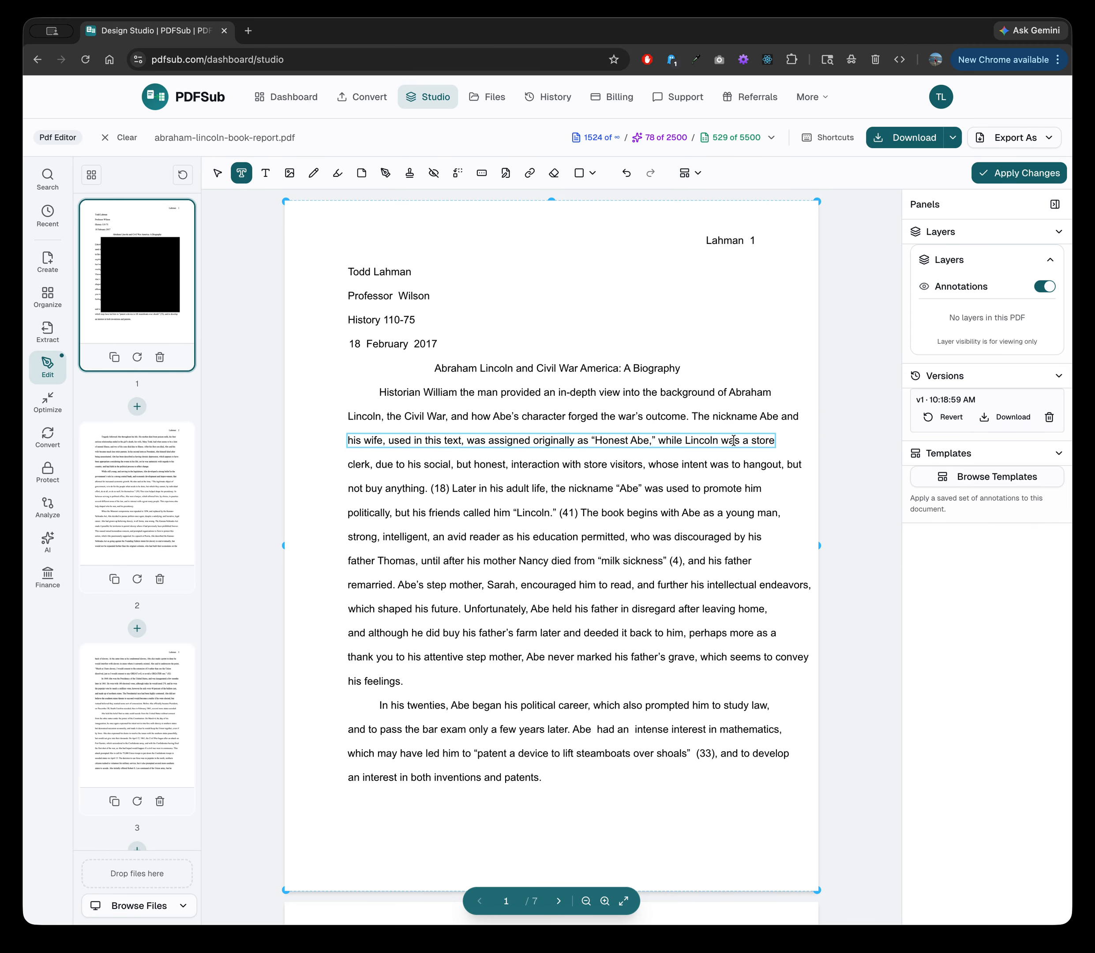
pyautogui.click(1000, 177)
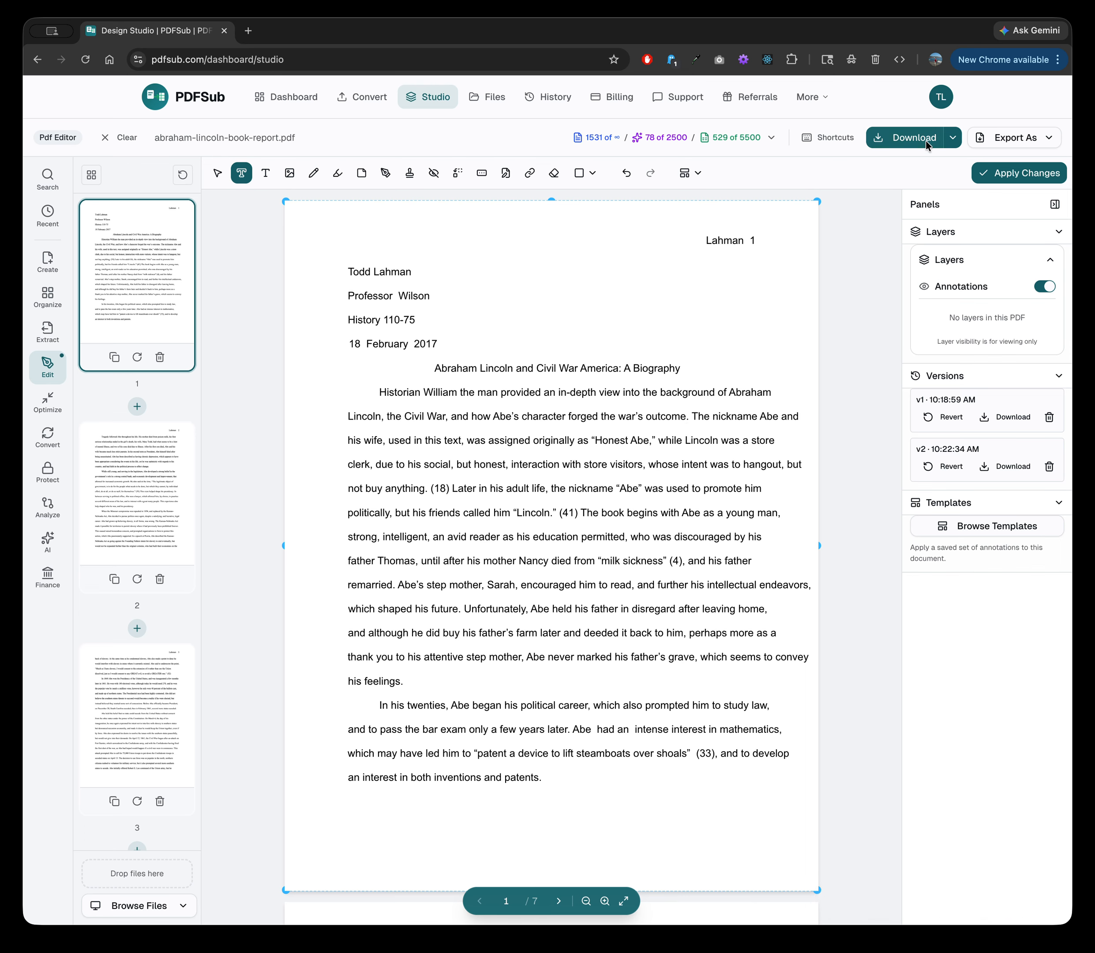
# Step: Open the share link settings for the report and view the link expiry options, leaving the expiry at Never
pyautogui.click(953, 139)
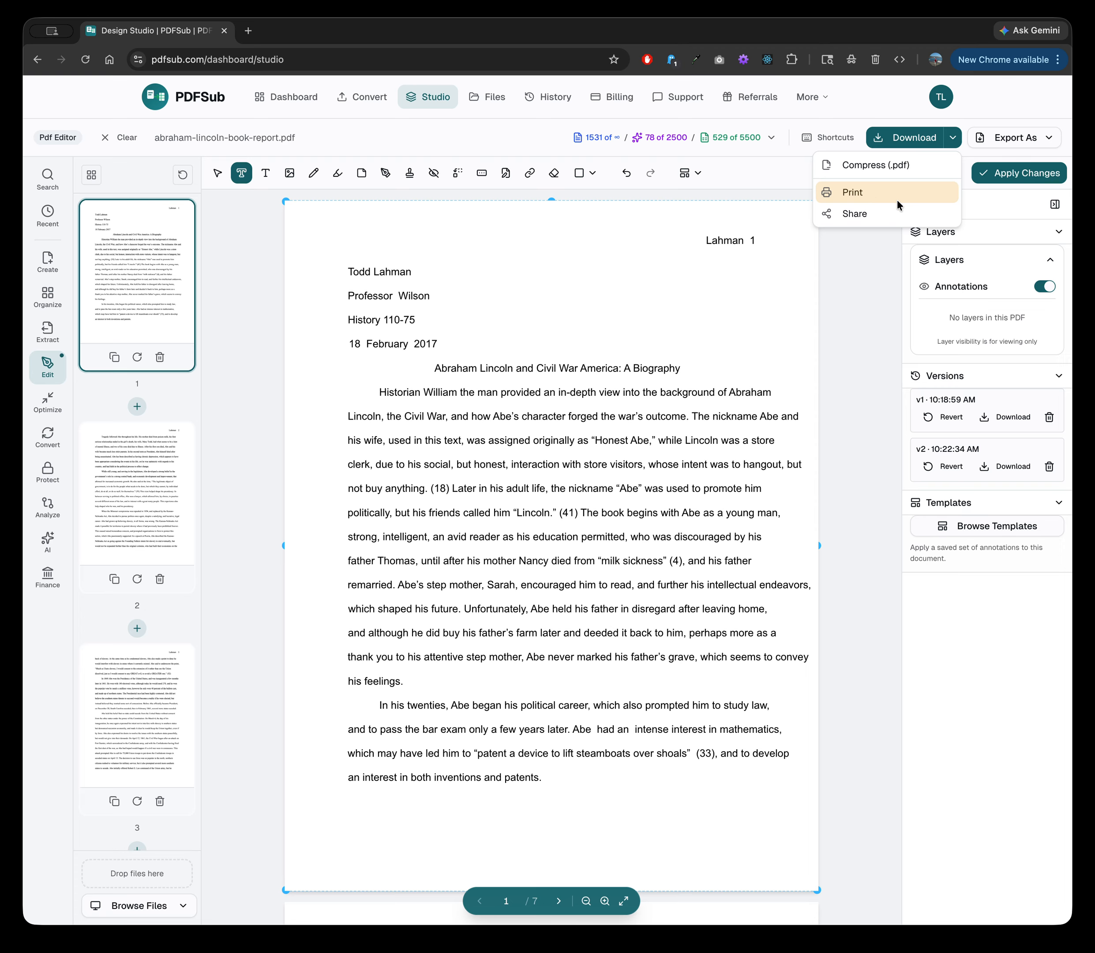
pyautogui.click(851, 213)
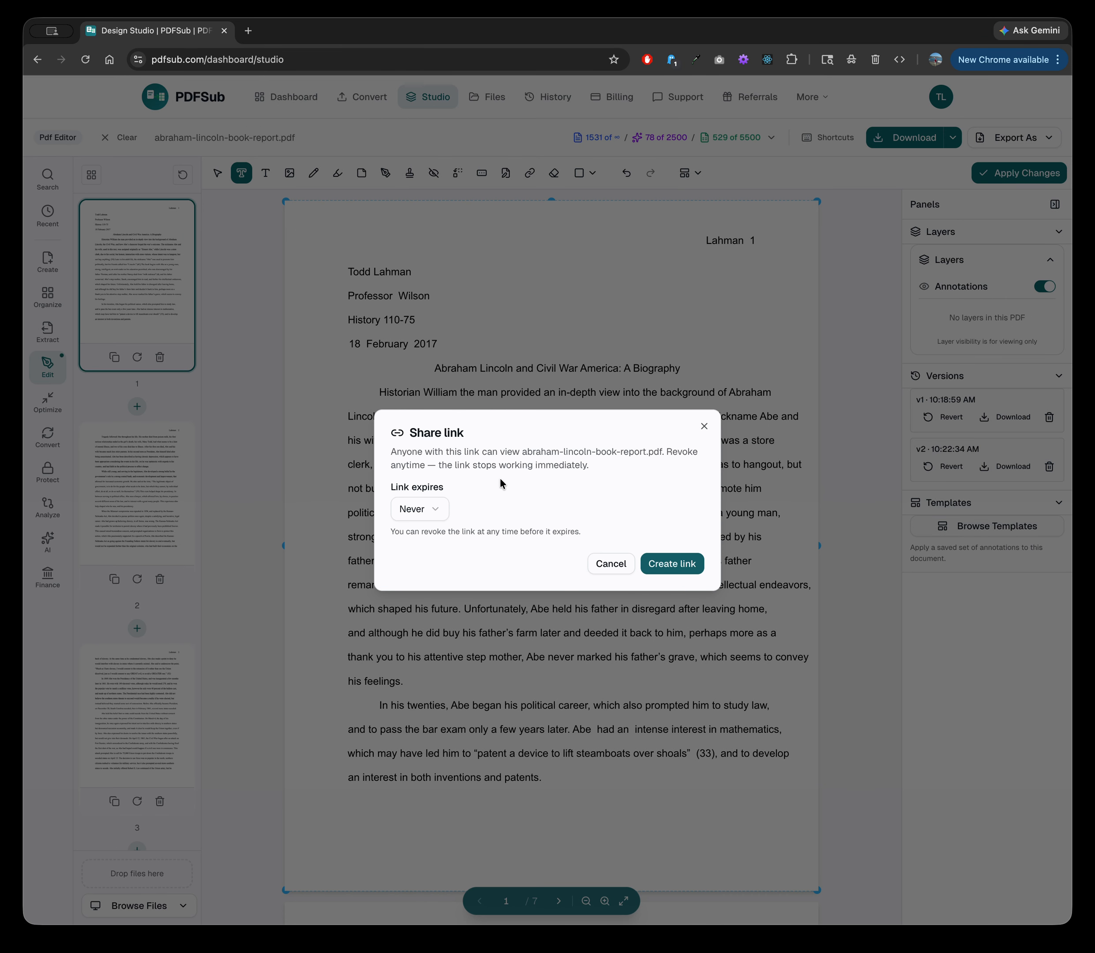
pyautogui.click(434, 508)
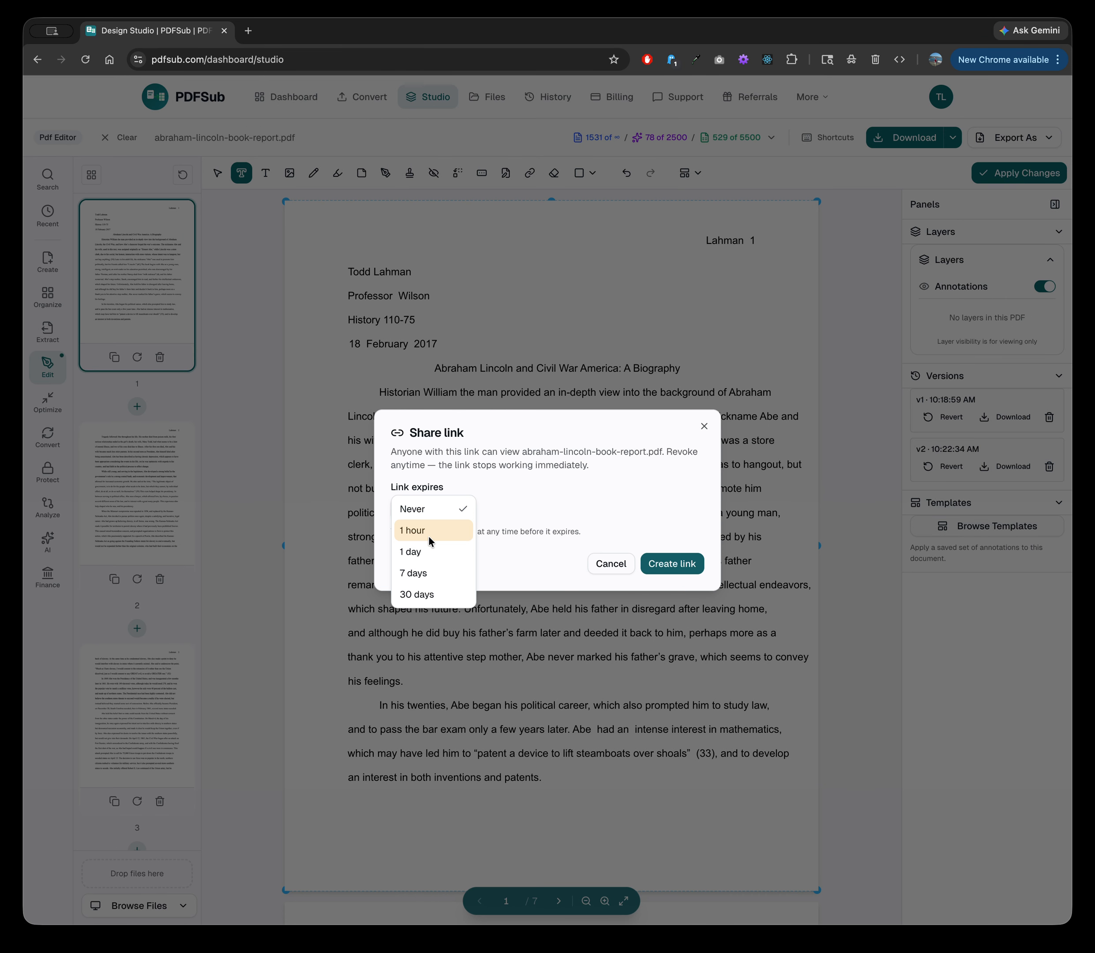
pyautogui.click(510, 568)
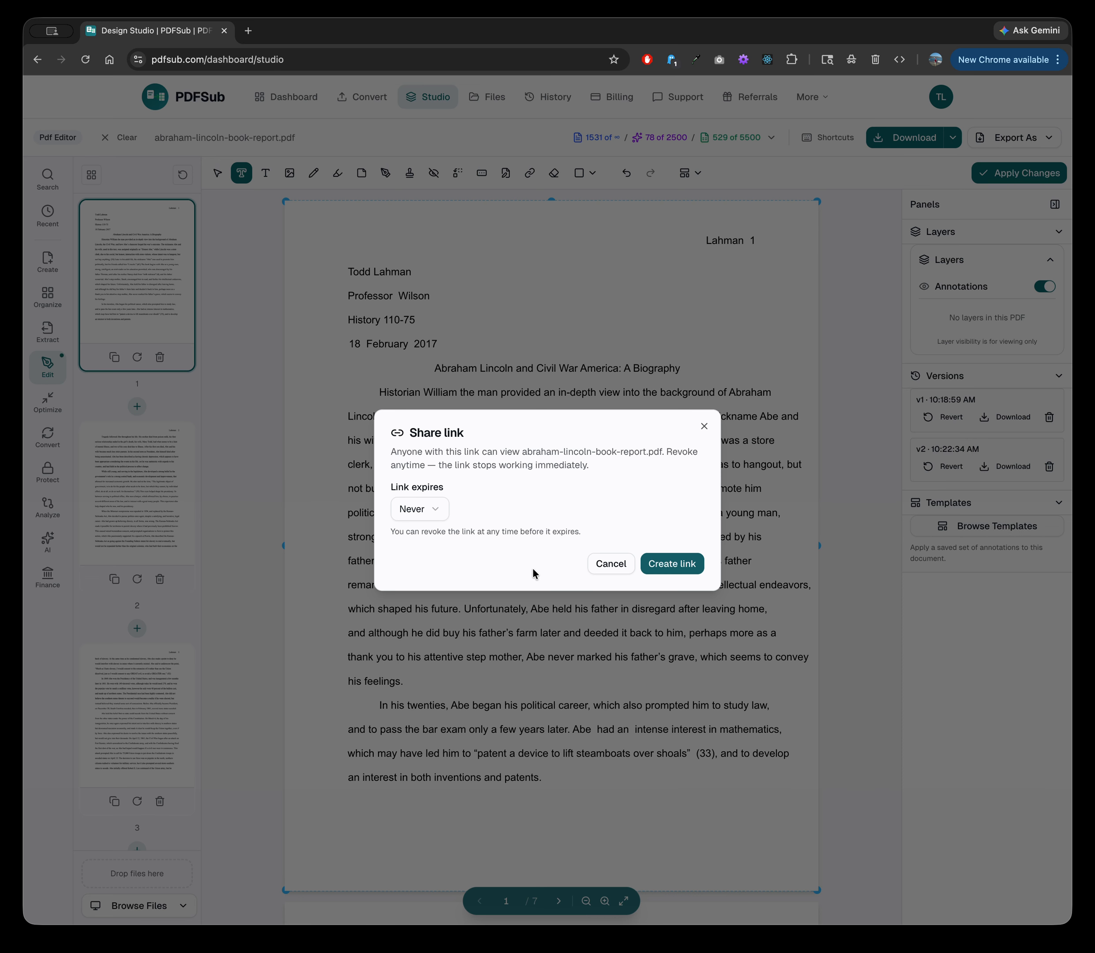
# Step: Dismiss the share link settings without creating a link, and view the available export formats and file import sources
pyautogui.click(607, 565)
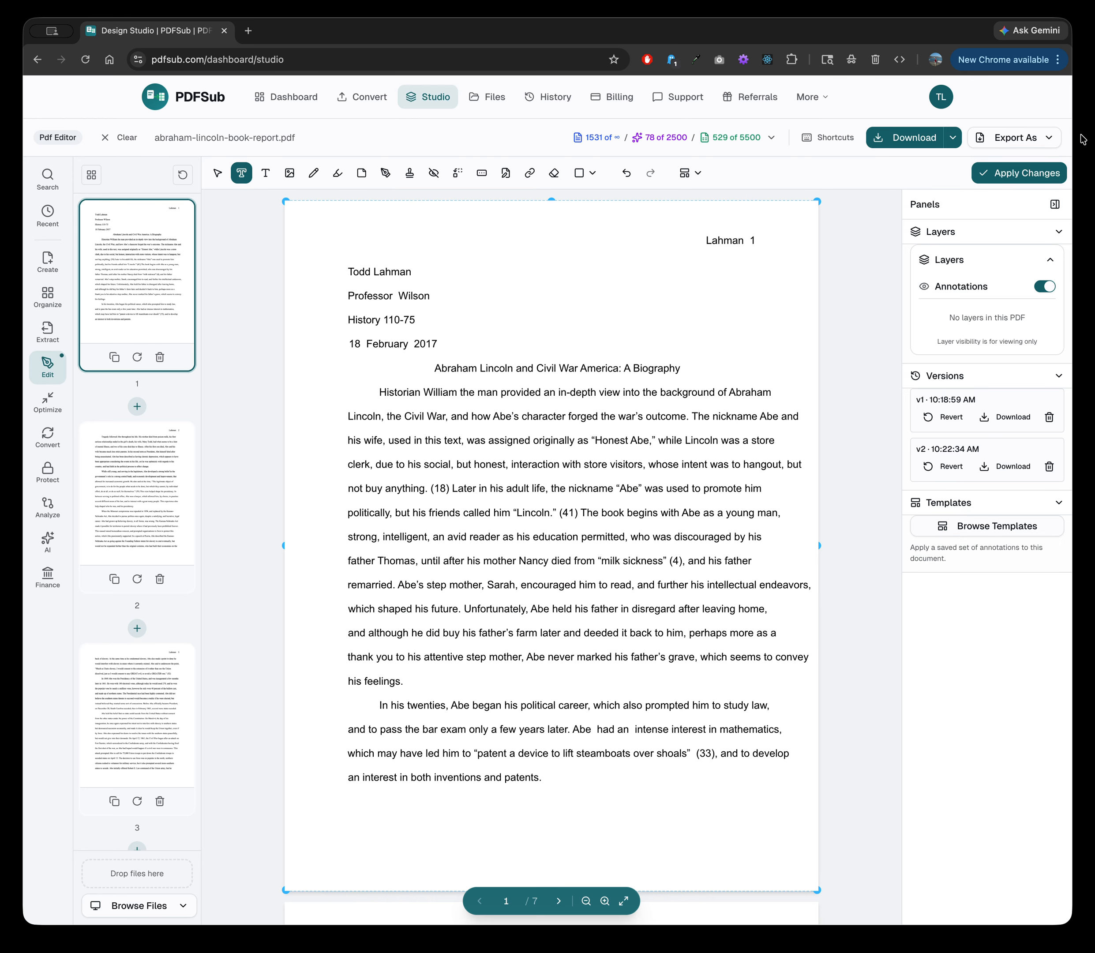
pyautogui.click(1047, 141)
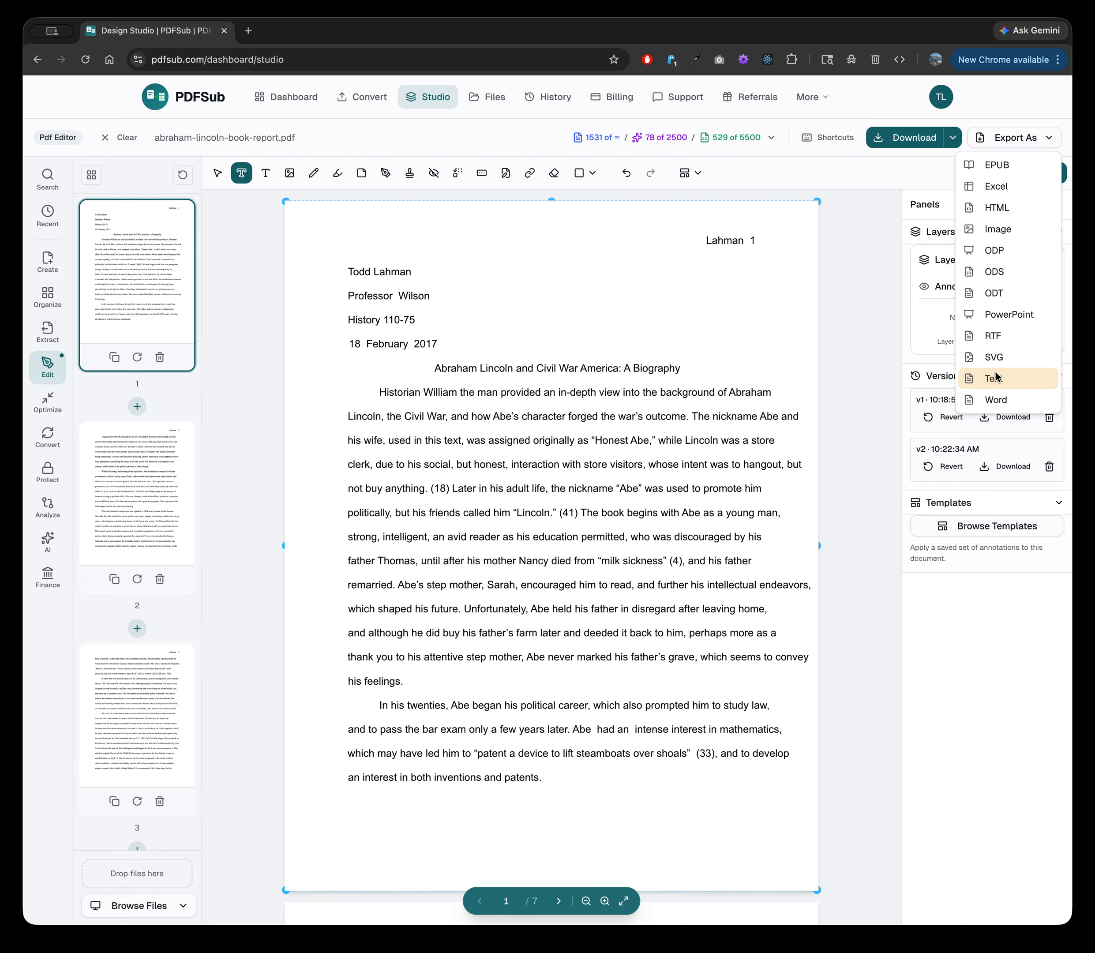
pyautogui.click(668, 412)
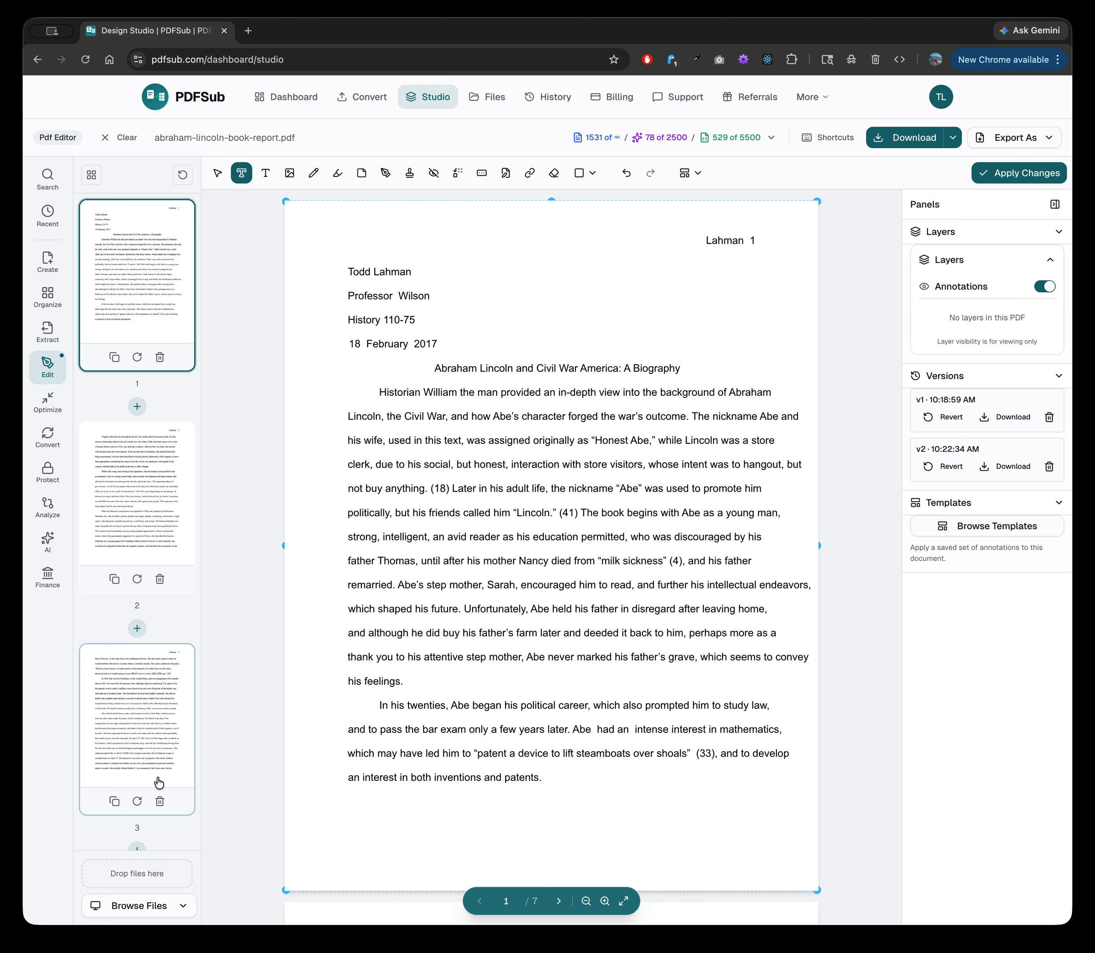
pyautogui.click(182, 906)
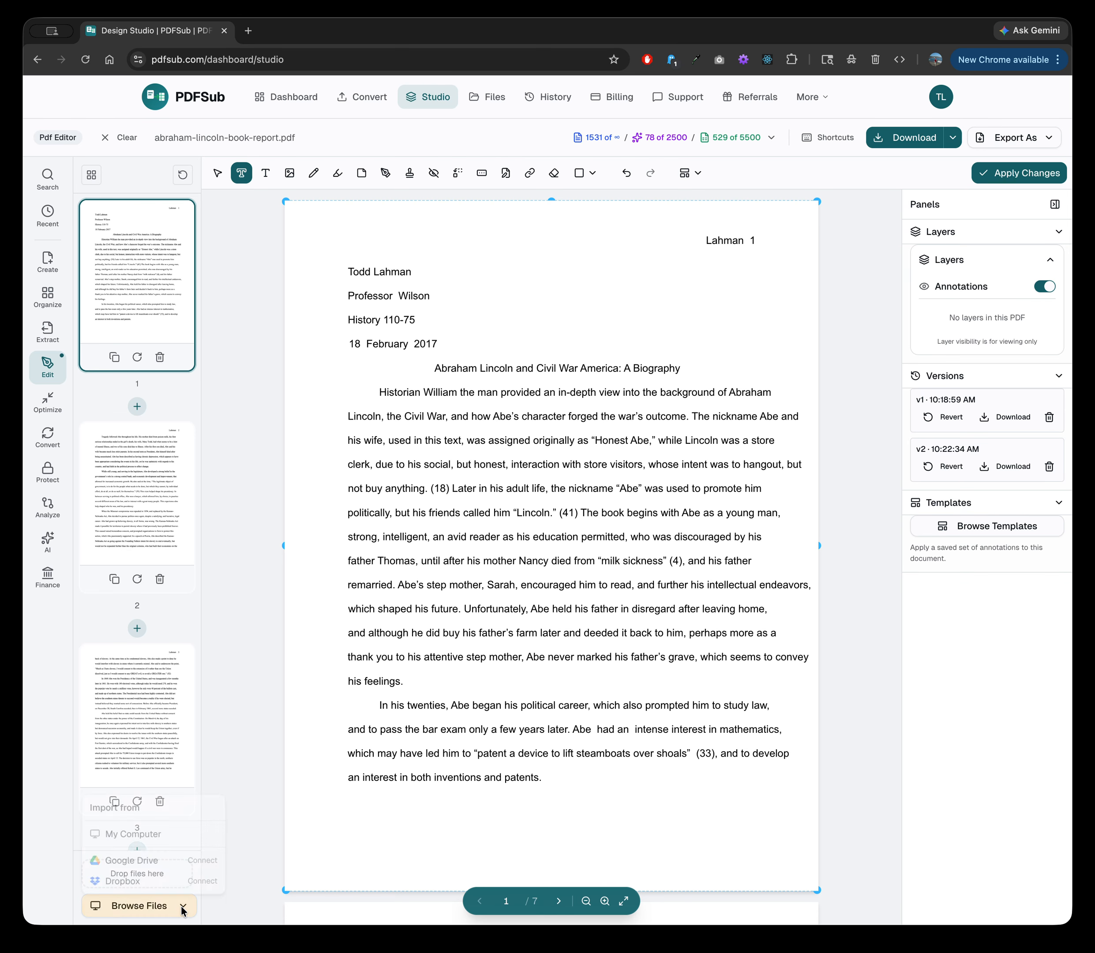
pyautogui.click(145, 727)
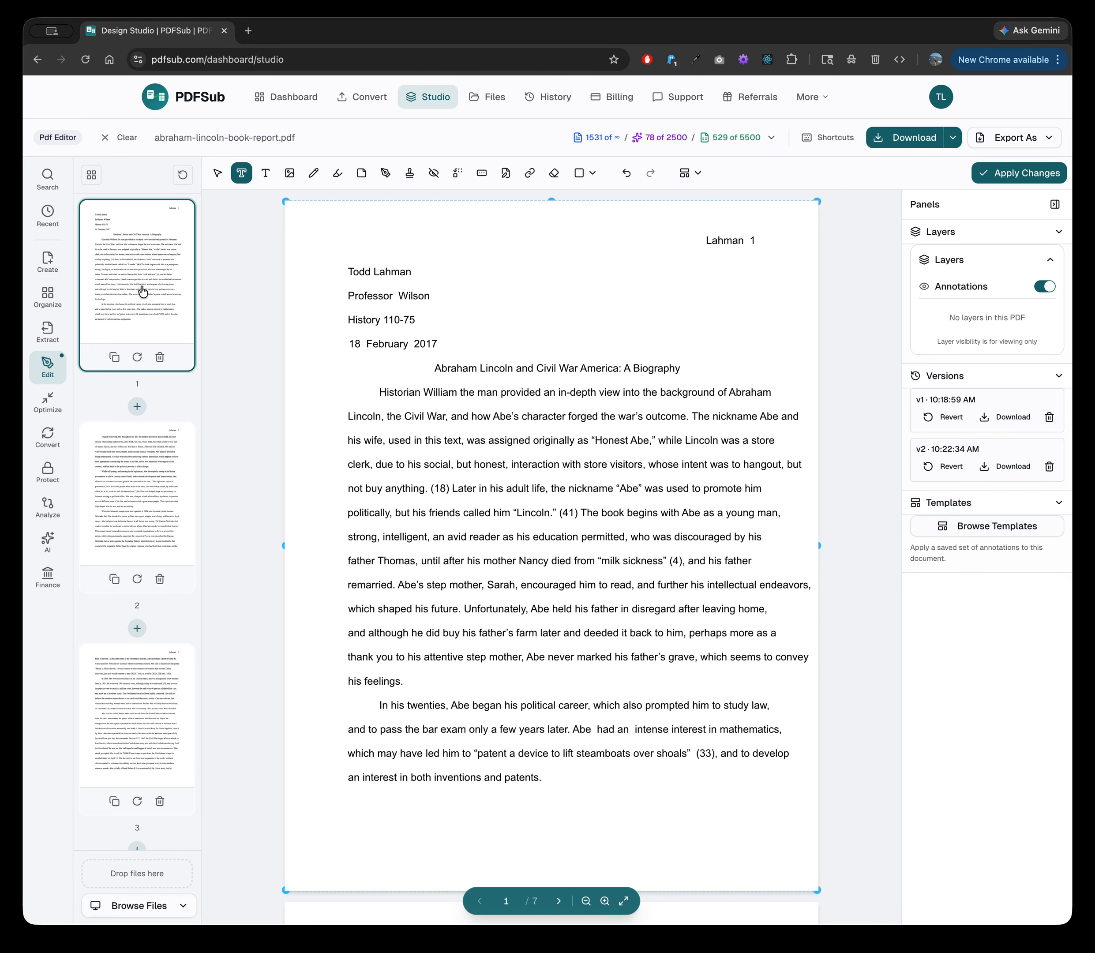
# Step: Move page 1 after page 2 in the report and check the new page order
pyautogui.moveTo(156, 304); pyautogui.dragTo(117, 542)
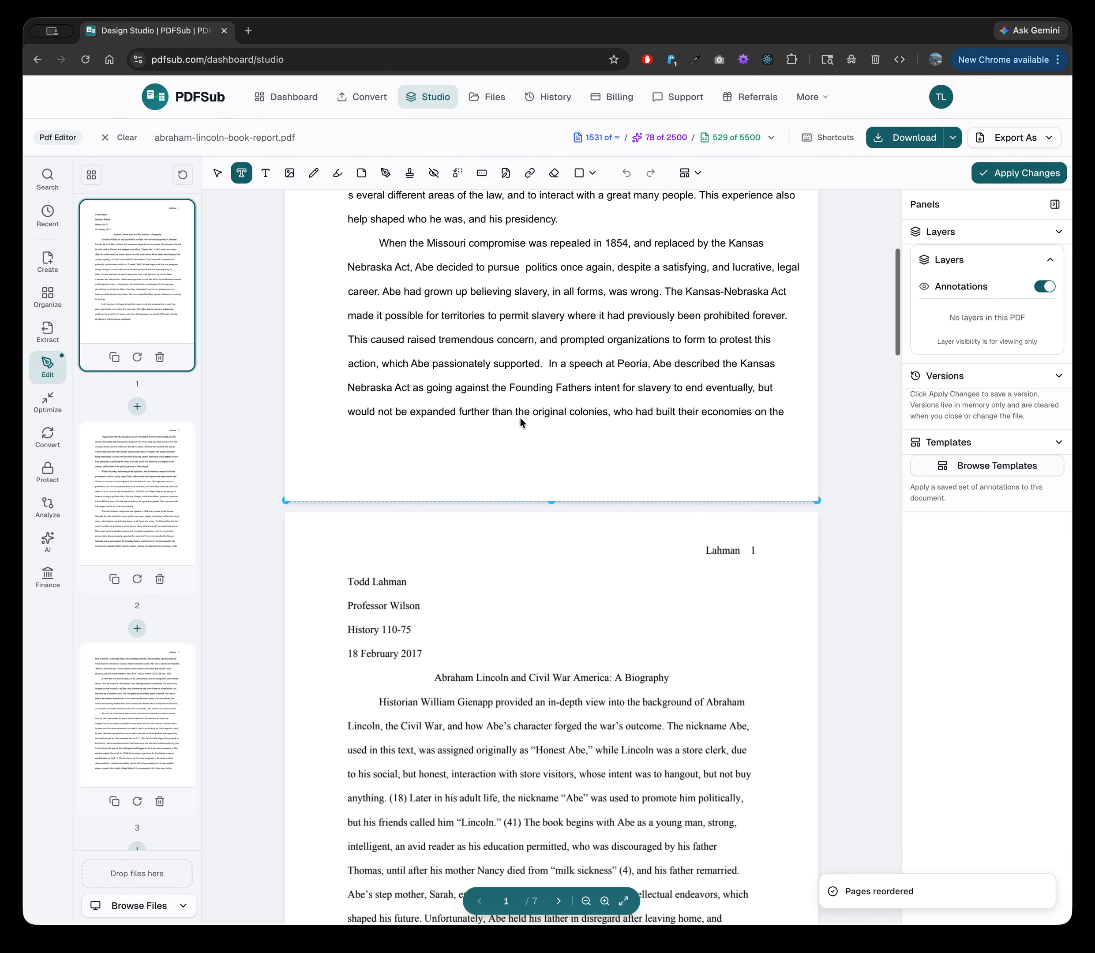
pyautogui.scroll(-4, 541, 459)
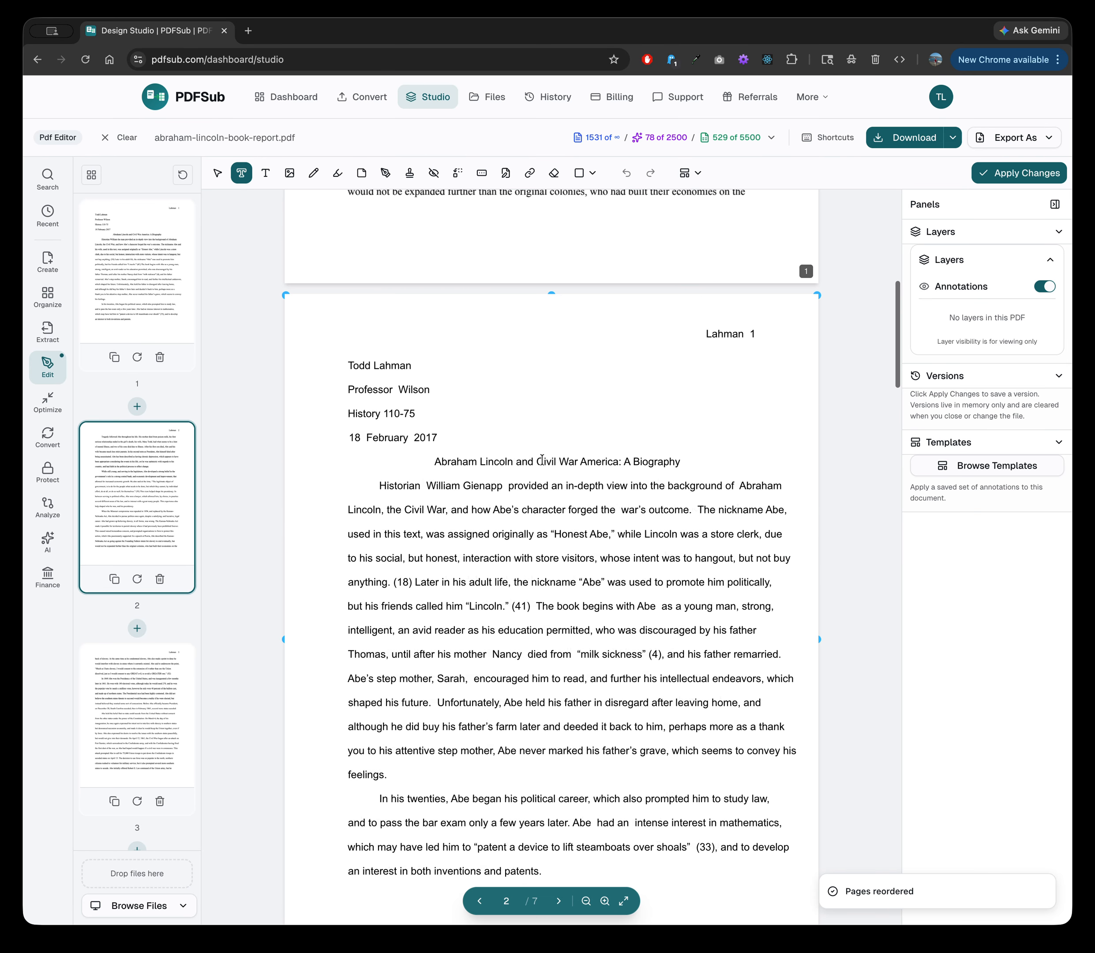
pyautogui.scroll(10, 593, 492)
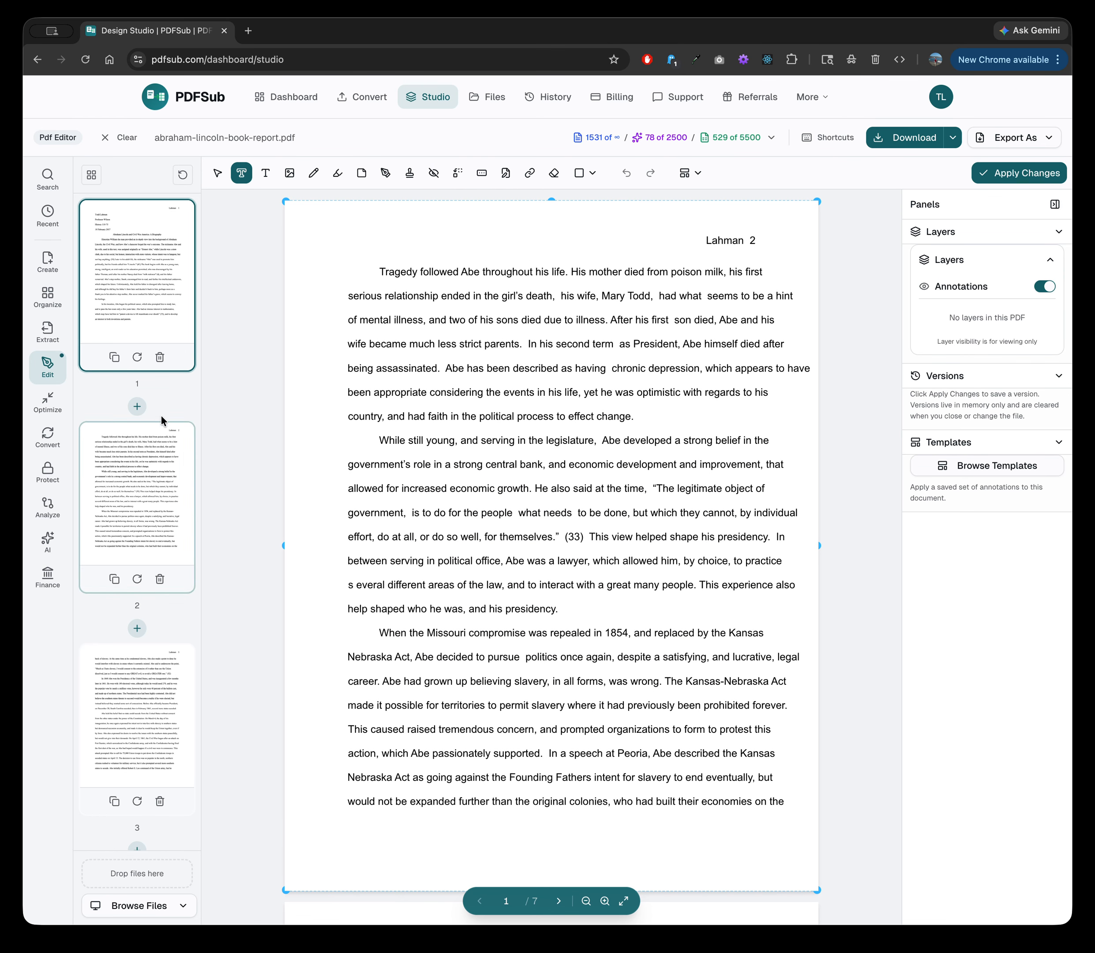
# Step: In the page grid view, move the second page ahead of the first and view the insert options after page 2
pyautogui.click(92, 180)
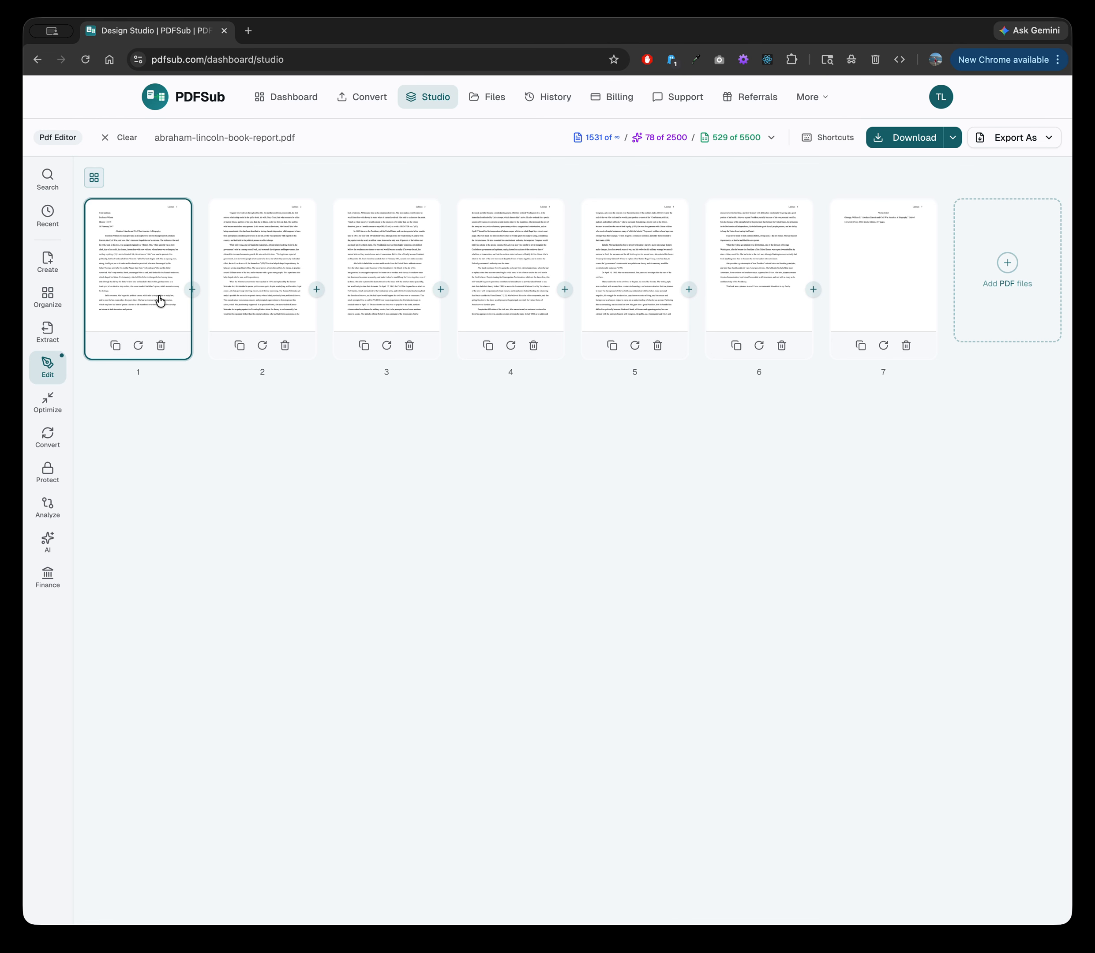
pyautogui.moveTo(269, 305); pyautogui.dragTo(112, 240)
pyautogui.click(316, 290)
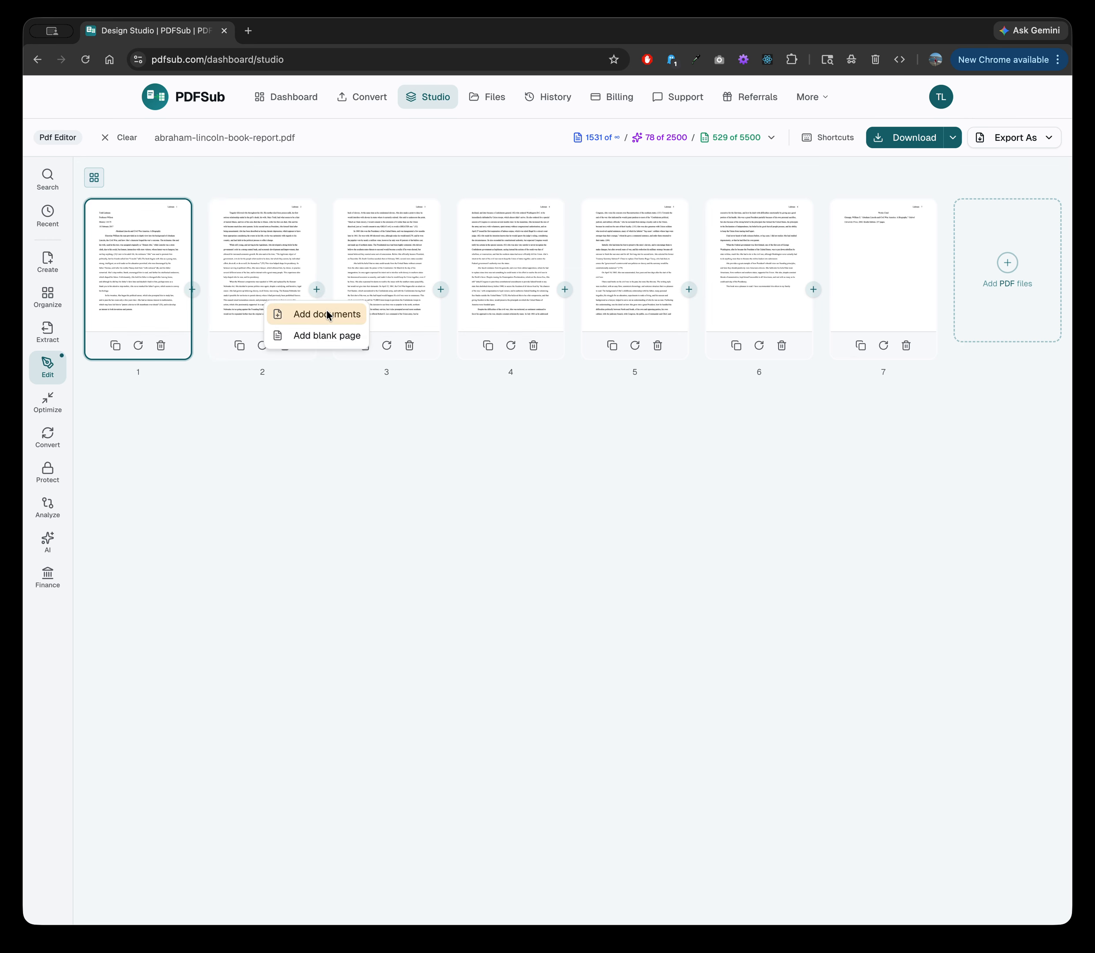
pyautogui.click(285, 420)
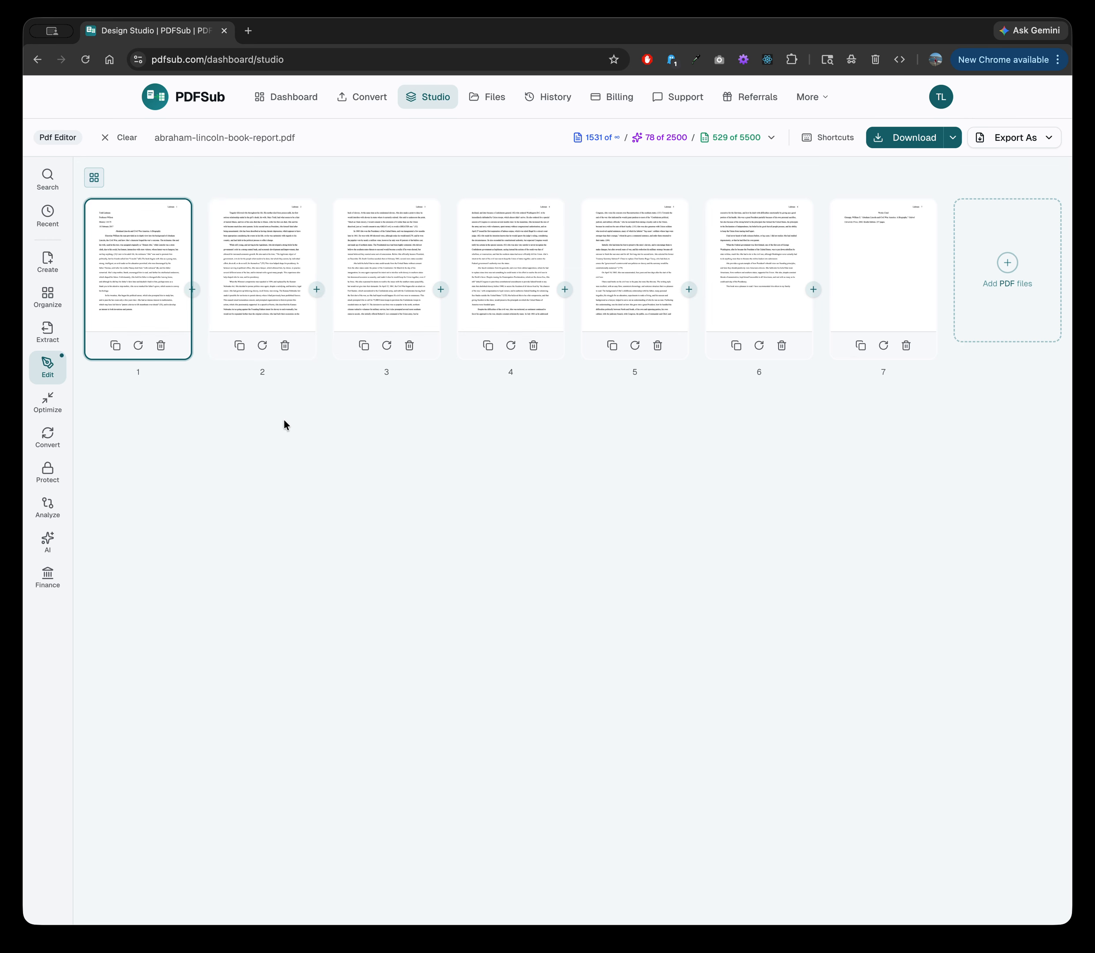
# Step: Rotate page 2 twice so it is turned upside down, and check it in the document view
pyautogui.click(262, 345)
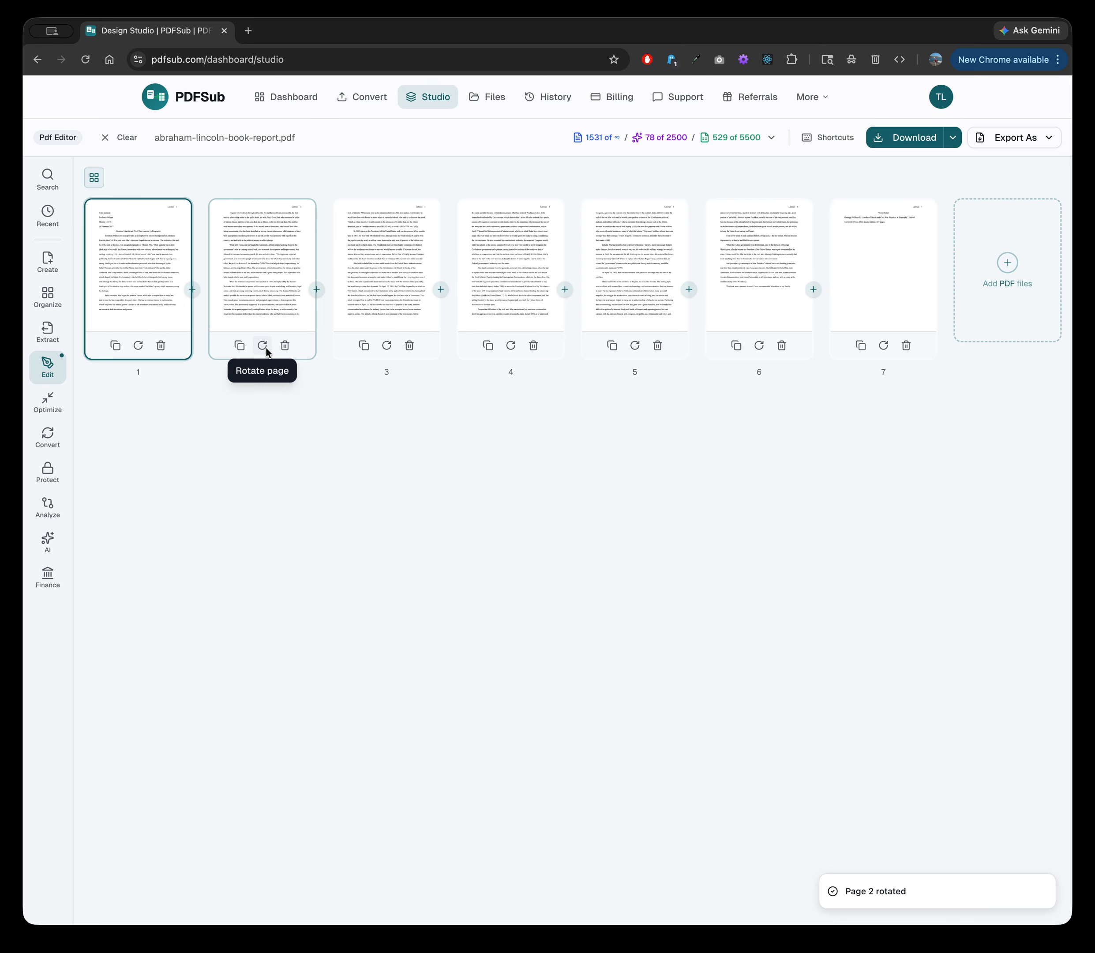
pyautogui.click(92, 177)
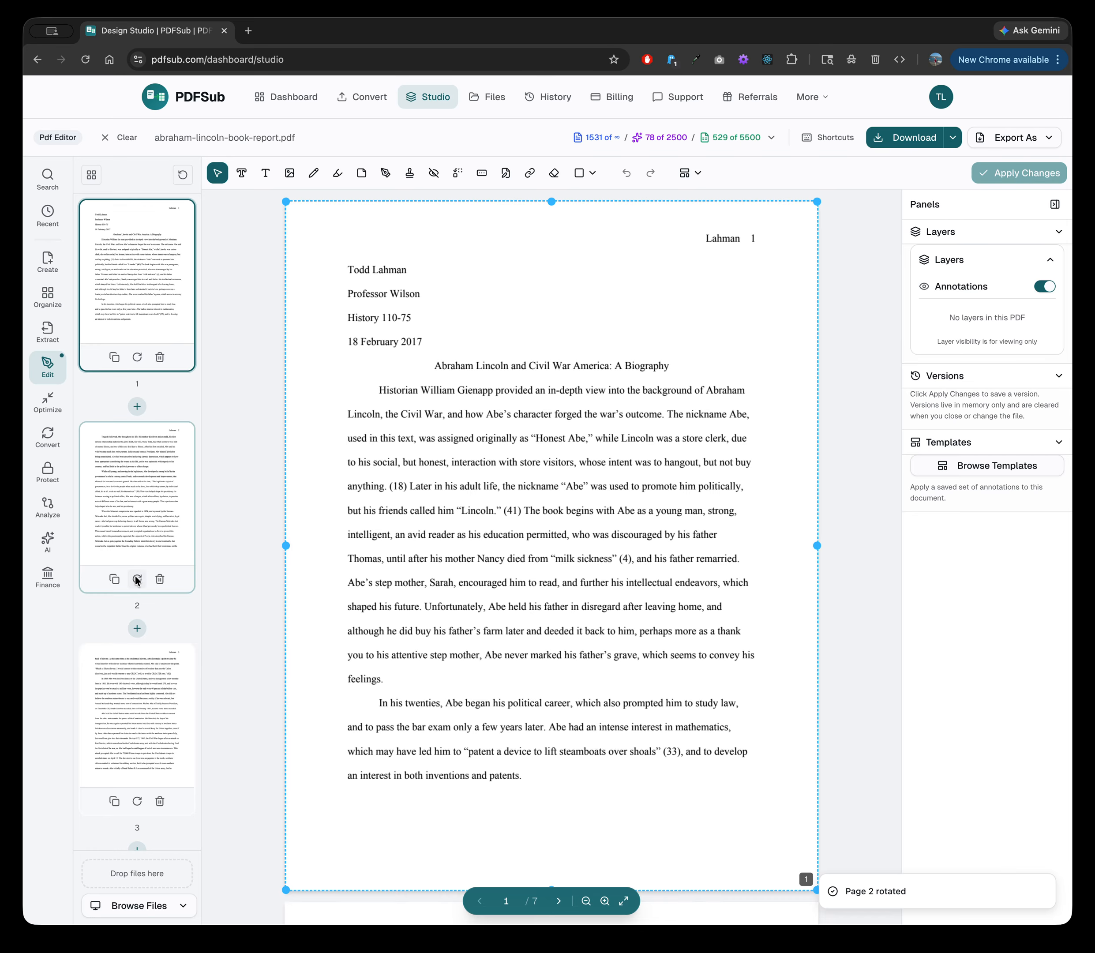
pyautogui.click(135, 580)
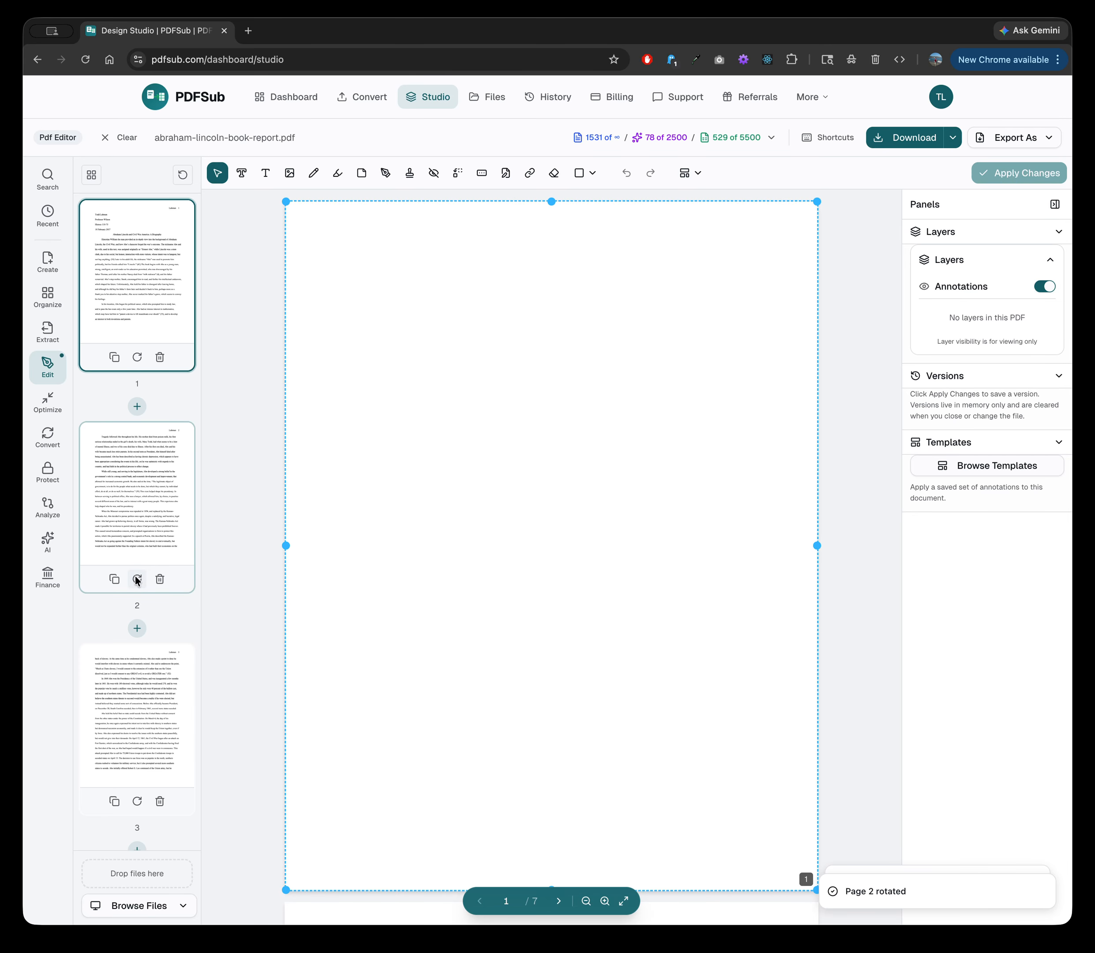
pyautogui.scroll(-12, 165, 537)
pyautogui.scroll(13, 164, 537)
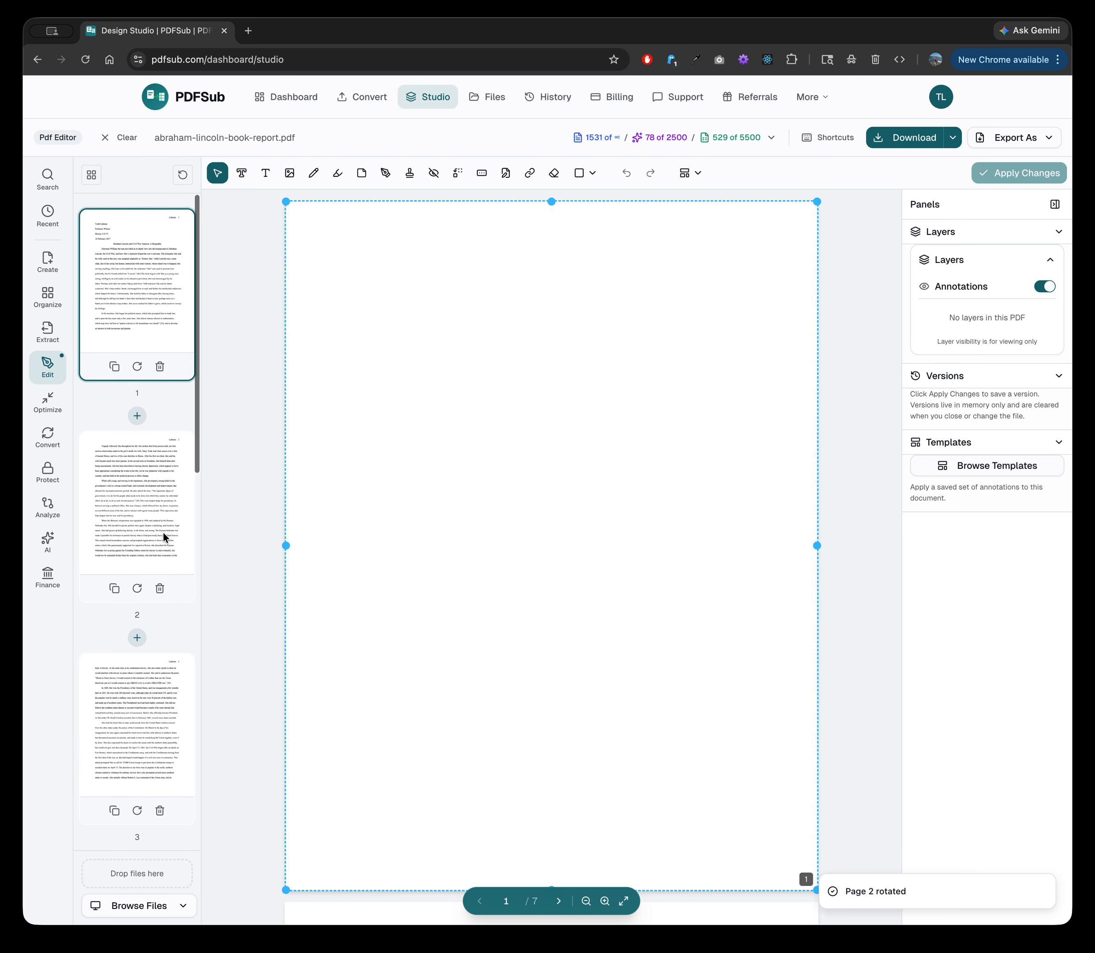
pyautogui.scroll(-5, 454, 314)
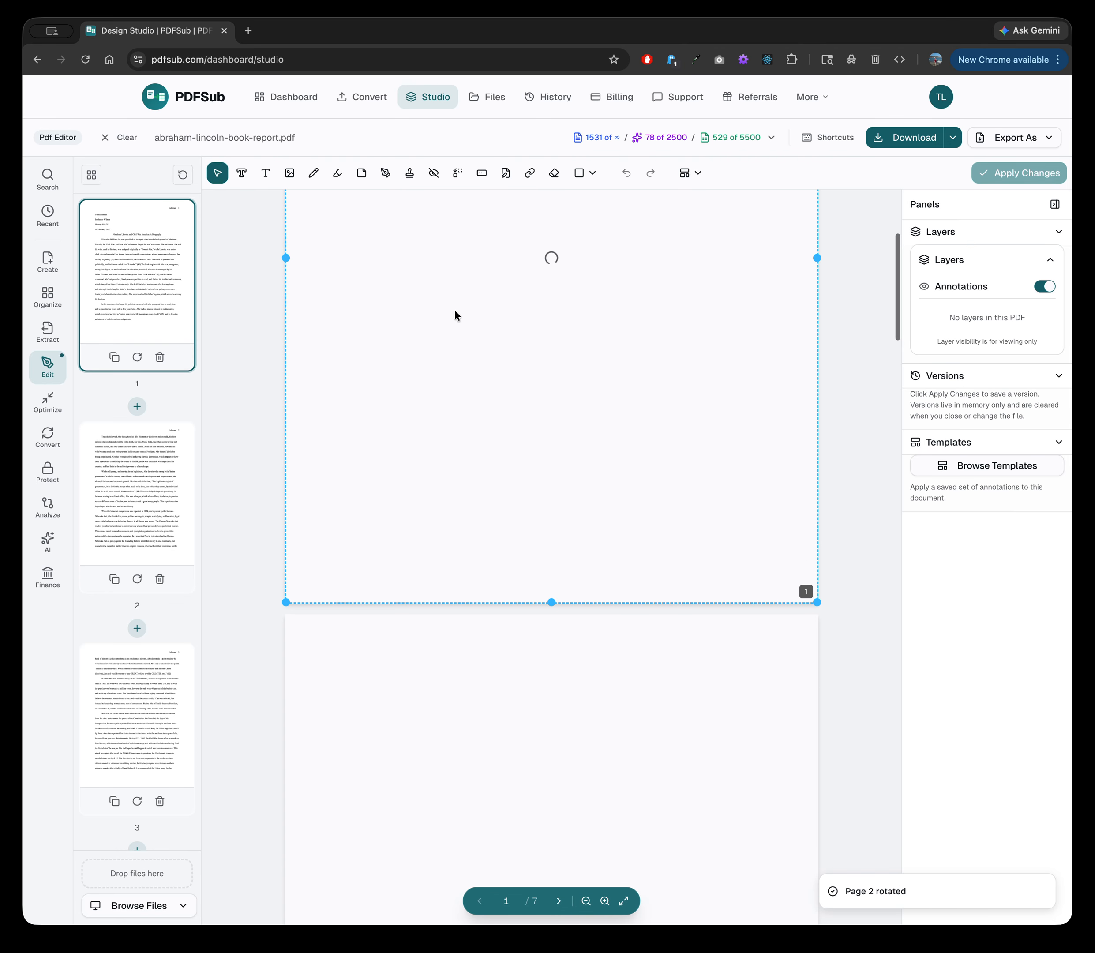
pyautogui.scroll(6, 454, 314)
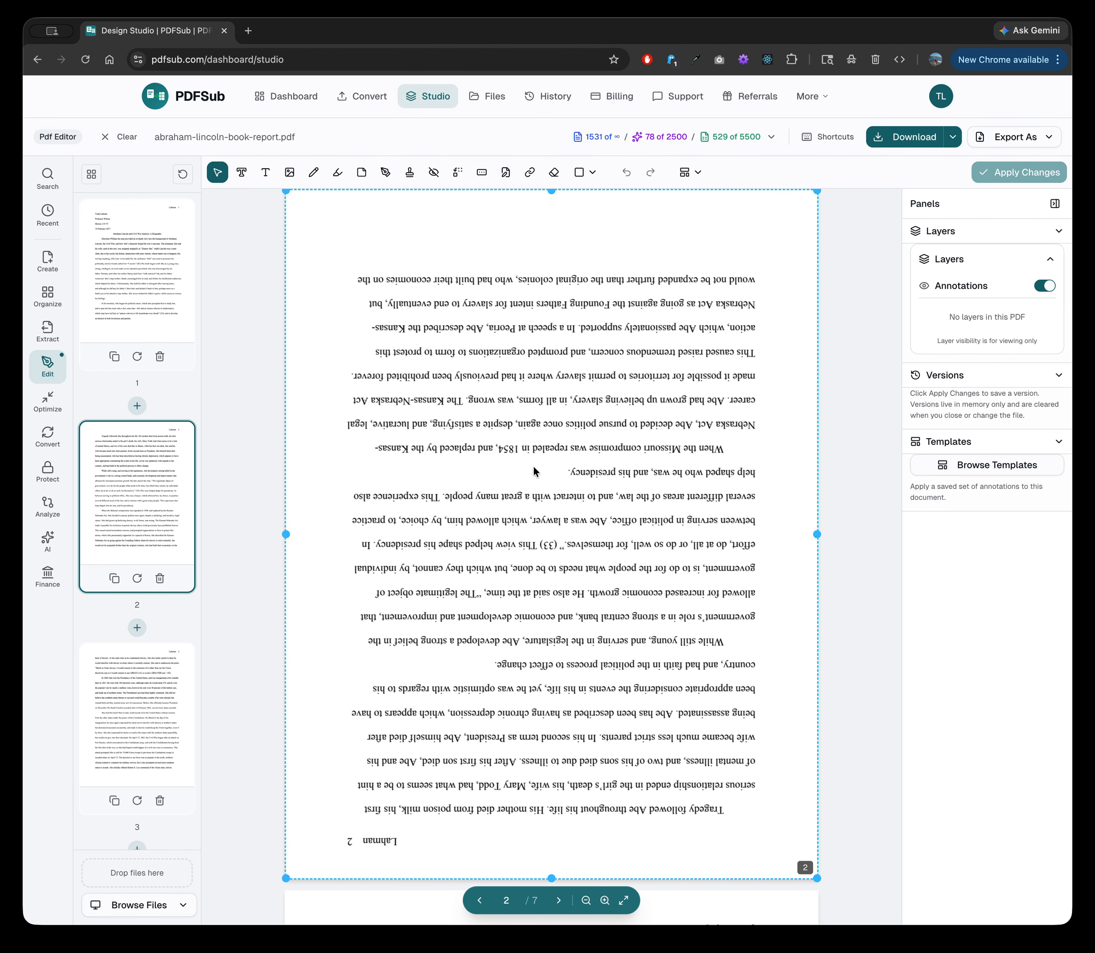
pyautogui.scroll(4, 533, 470)
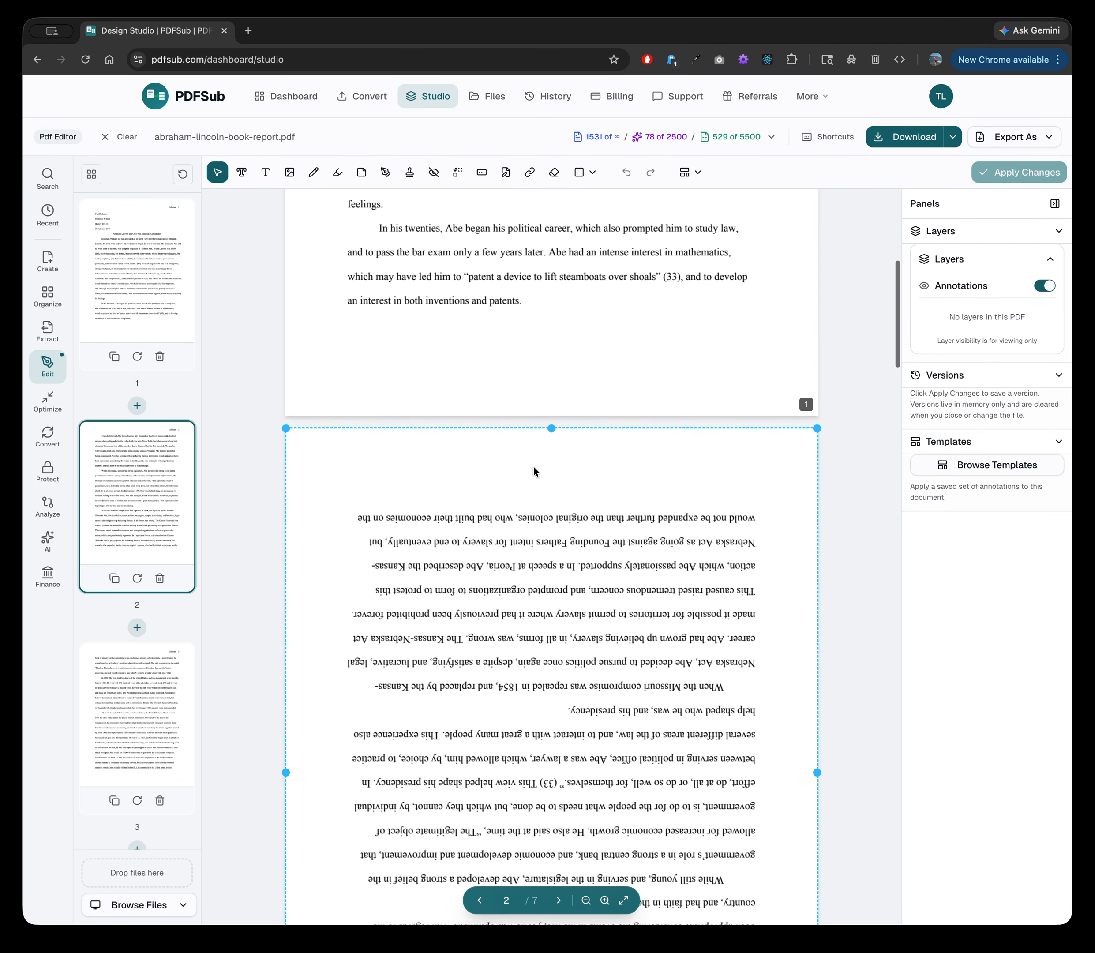
pyautogui.scroll(-10, 533, 469)
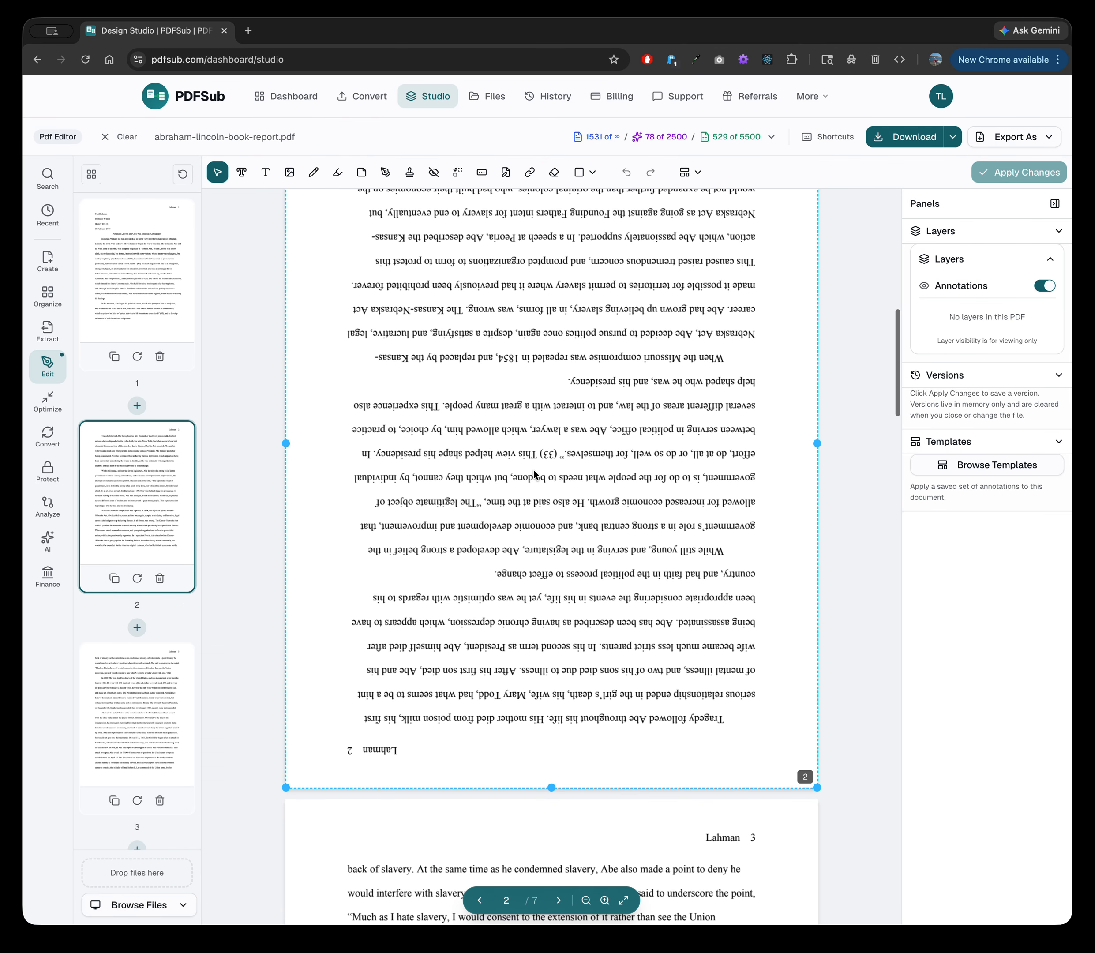
pyautogui.scroll(2, 533, 472)
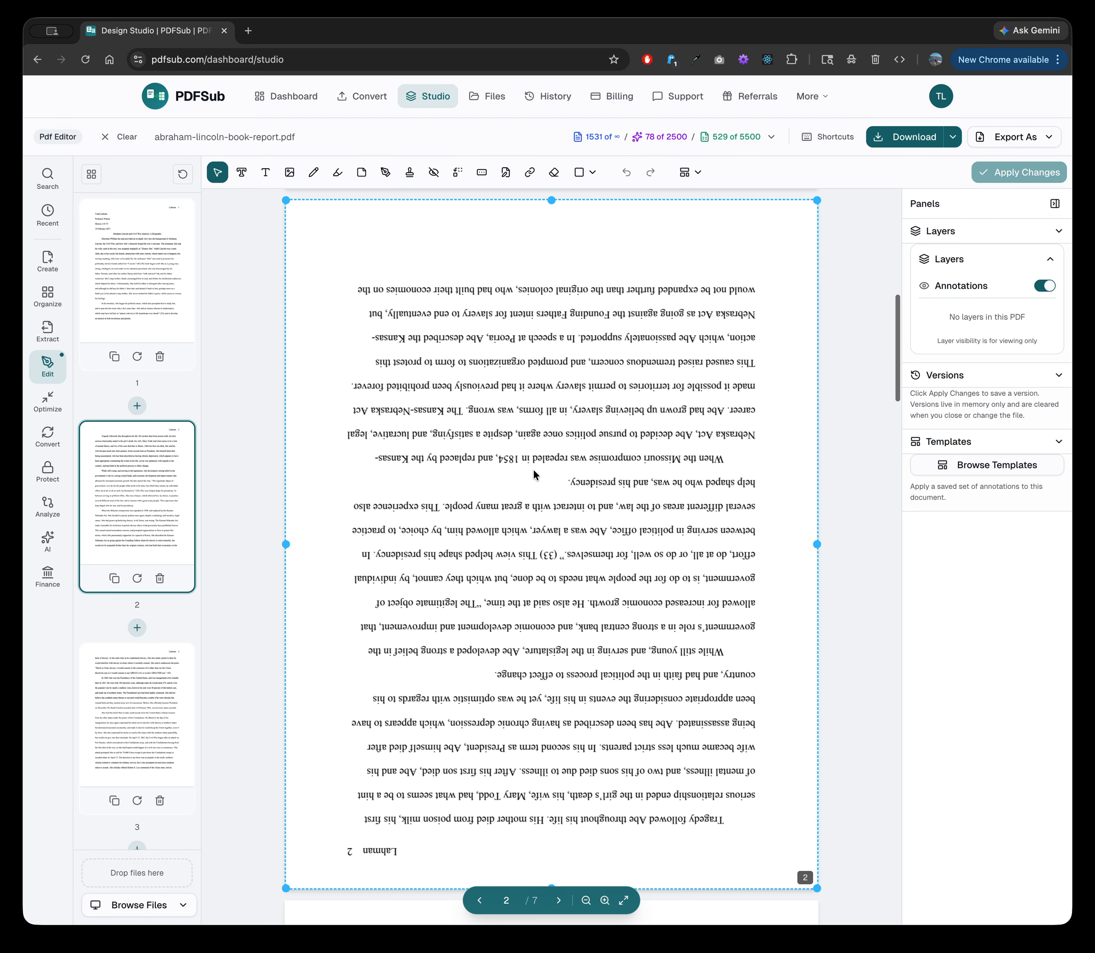
# Step: Rotate page 2 another quarter turn and compare it with the neighbouring pages
pyautogui.click(136, 578)
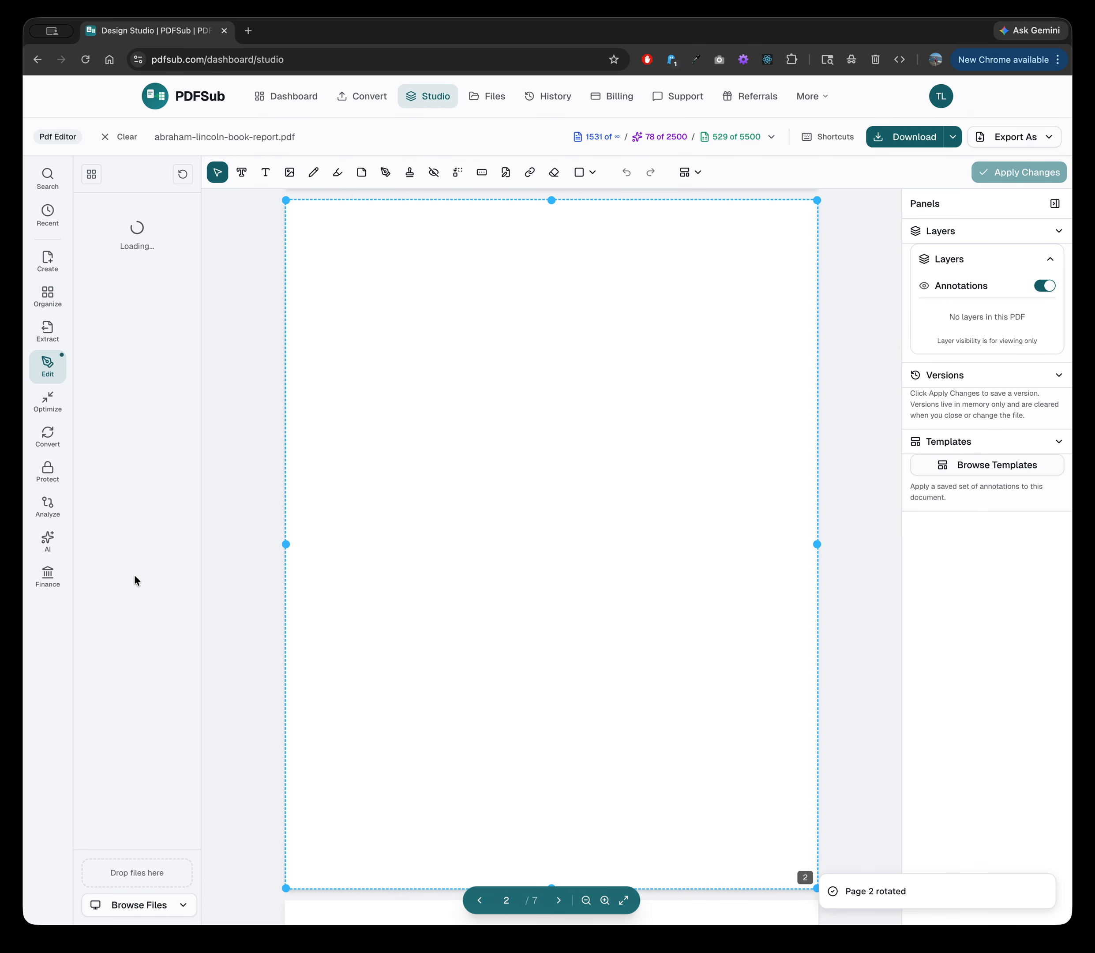
pyautogui.scroll(-10, 587, 506)
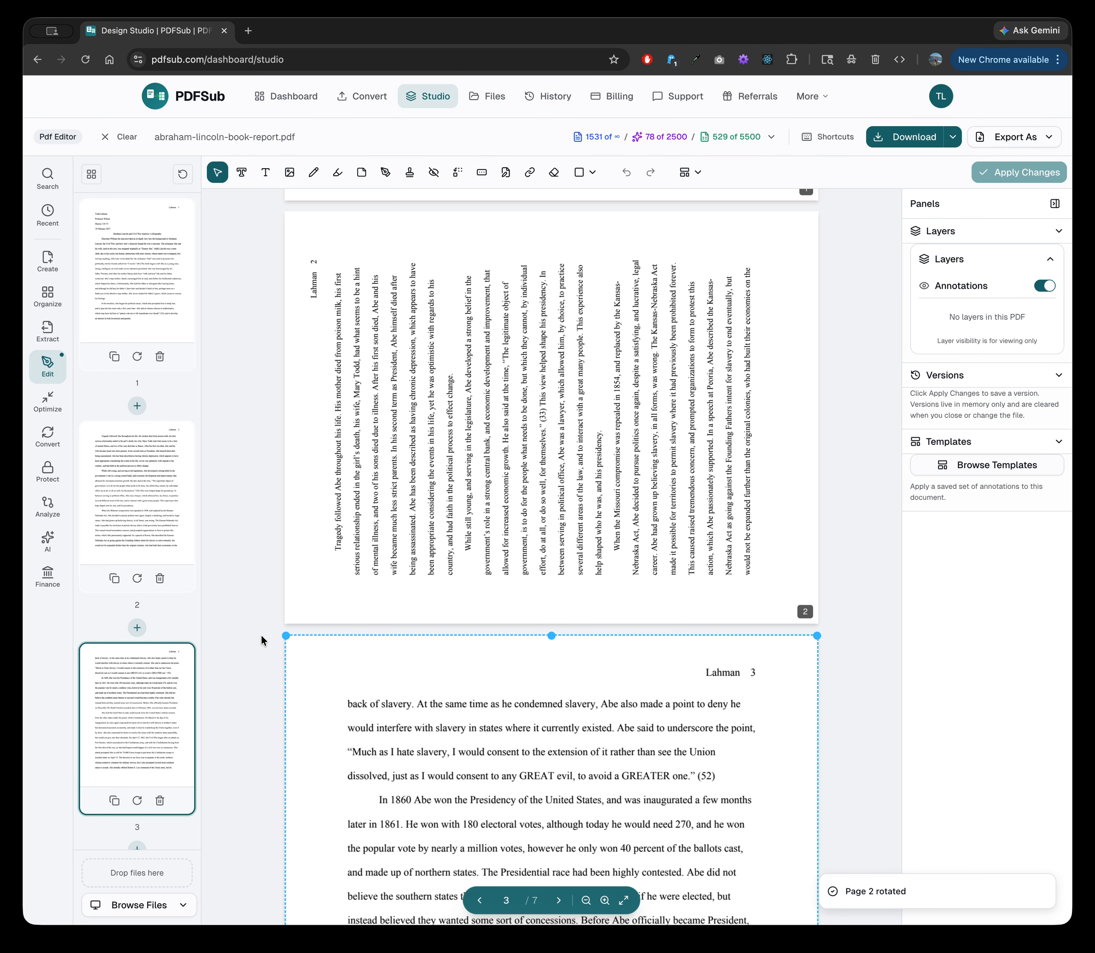
pyautogui.scroll(5, 548, 481)
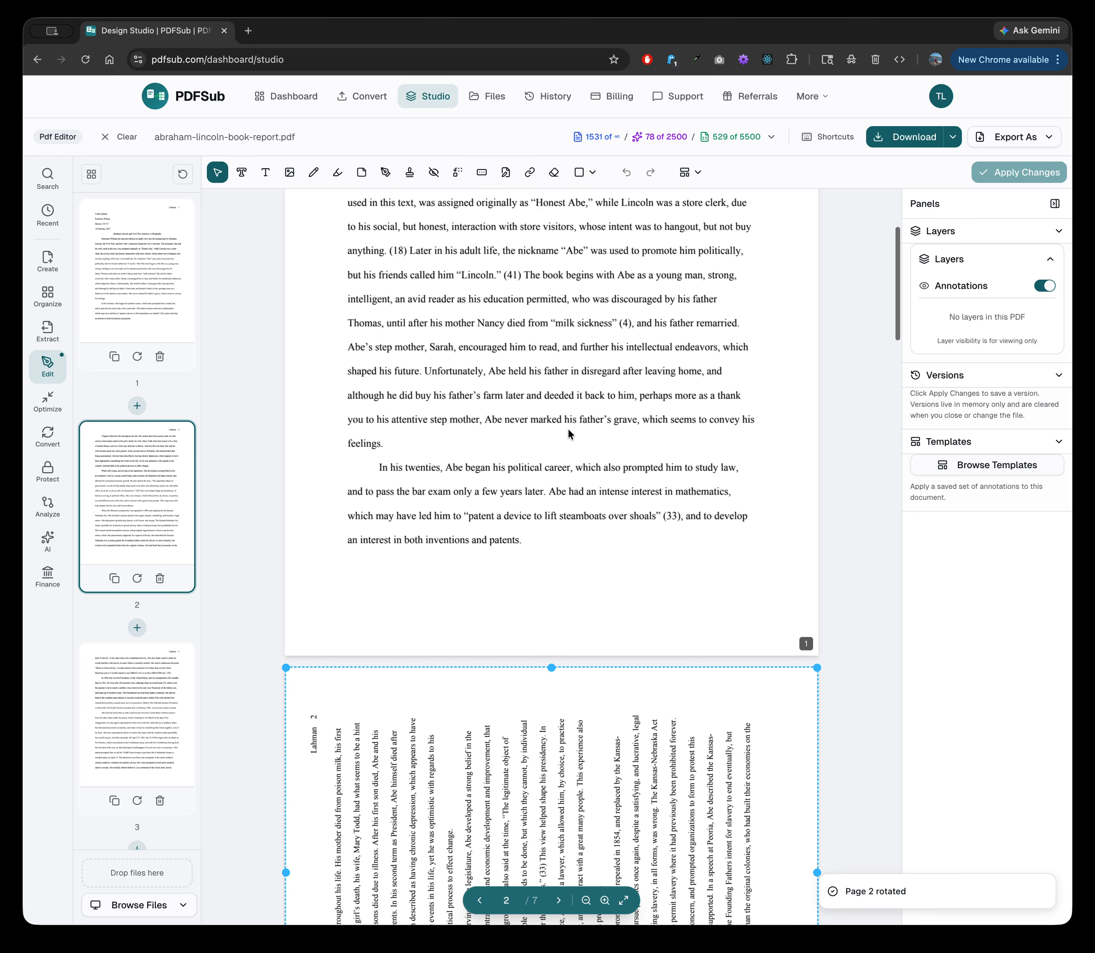
pyautogui.scroll(4, 560, 428)
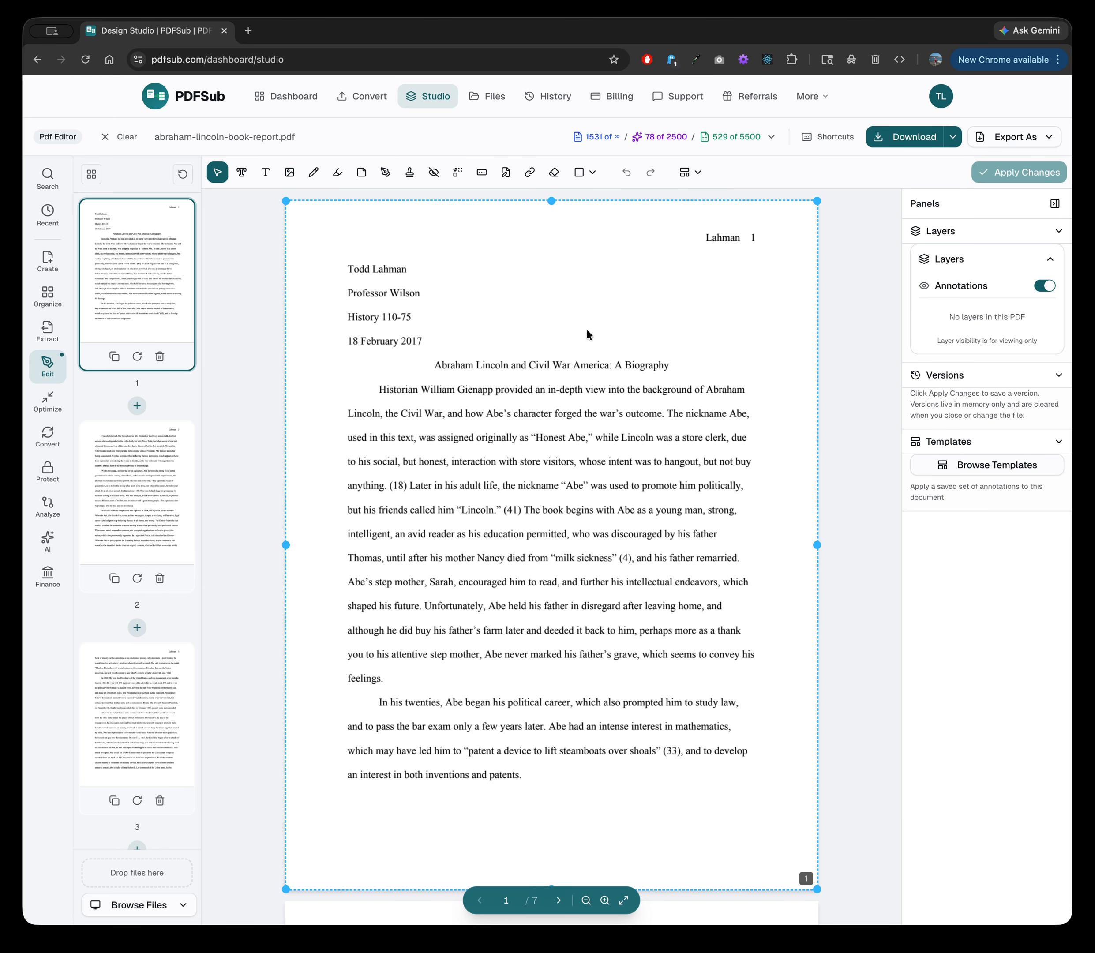
# Step: View the options for loading and saving annotation templates
pyautogui.click(692, 173)
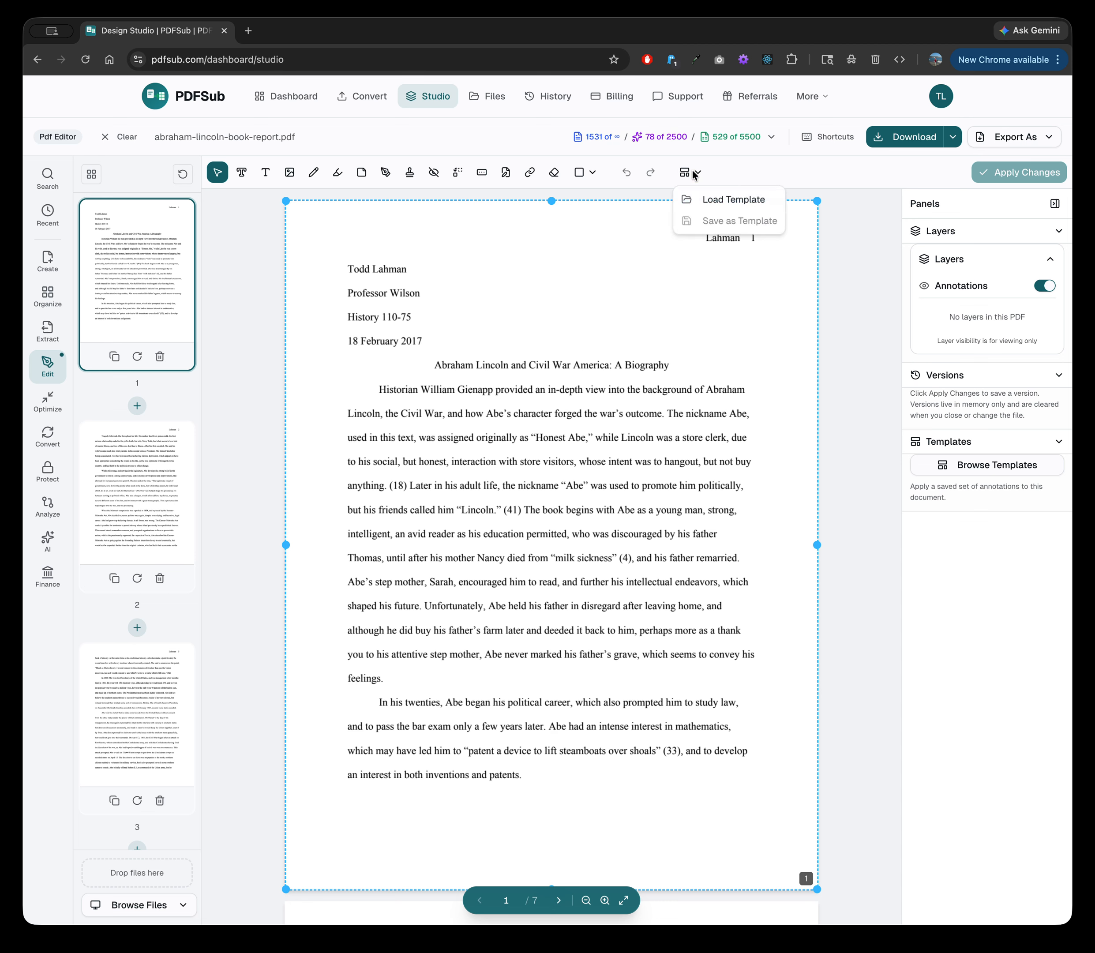
pyautogui.click(720, 172)
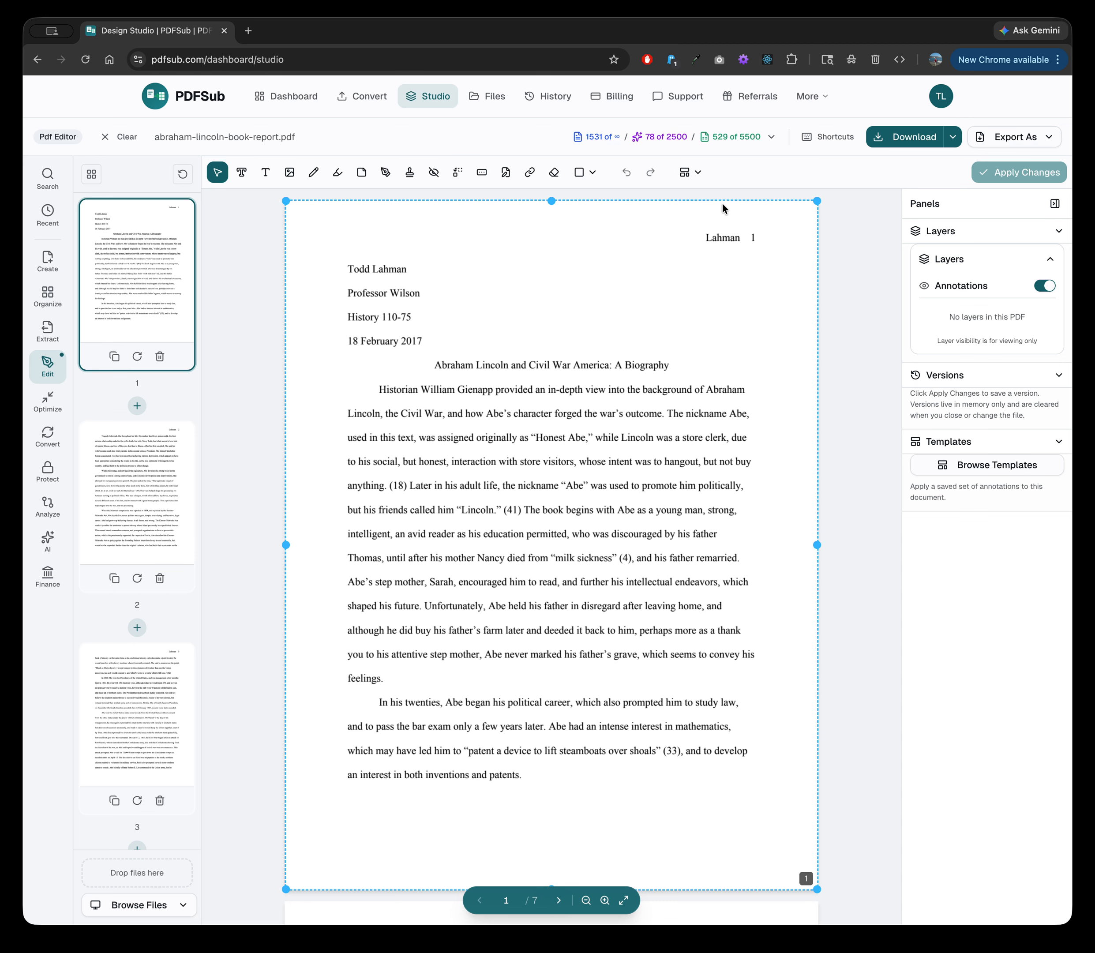